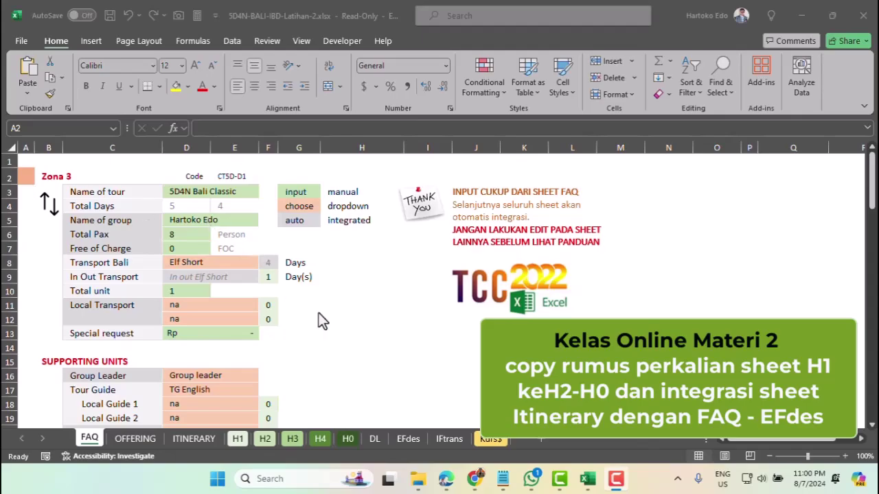
On sheet H1, total the AMOUNT column in the Fixe Cost cell F25 with =SUM(F7:F24).
click(237, 440)
click(238, 440)
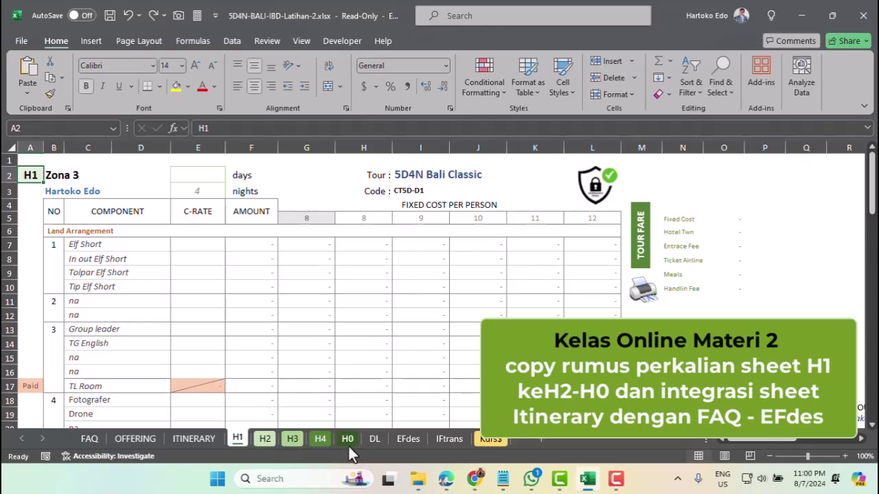
scroll(258, 382, down, 2)
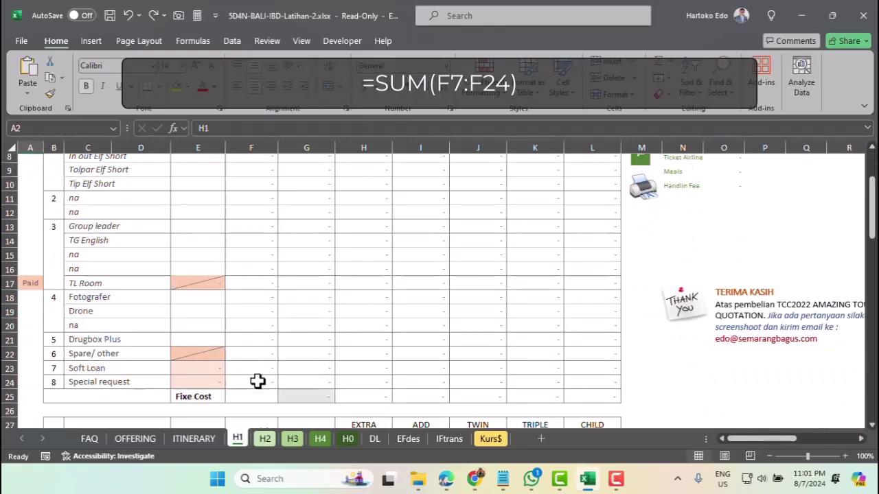
click(259, 396)
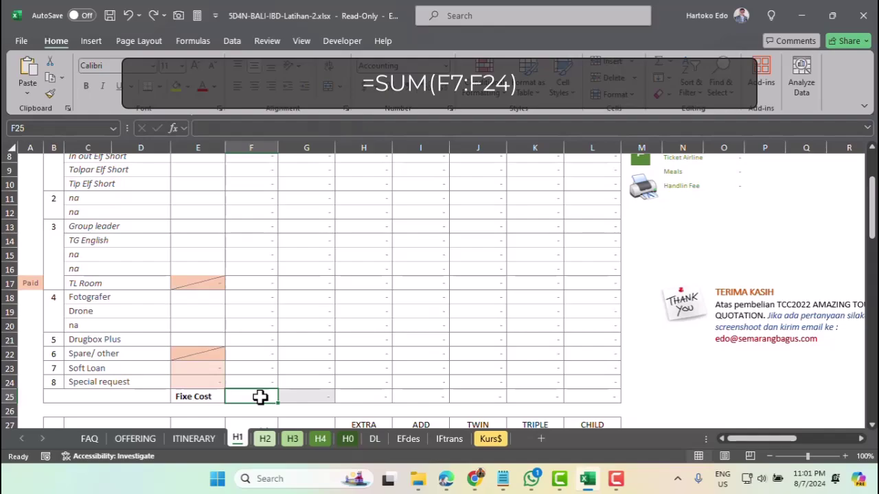
click(669, 62)
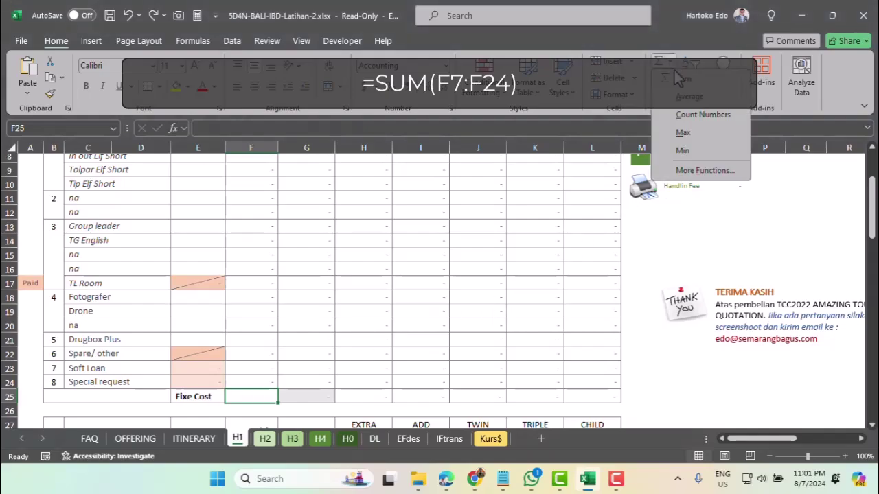
click(686, 88)
scroll(285, 249, up, 3)
scroll(285, 249, down, 3)
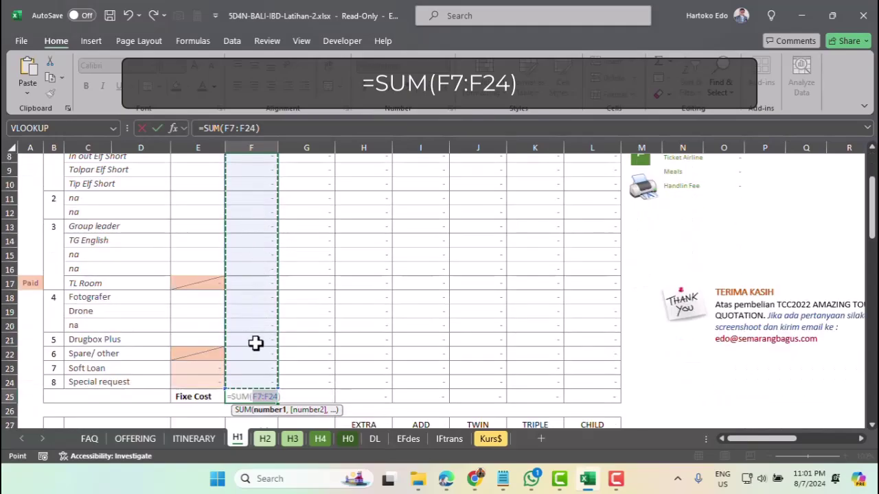
key(Return)
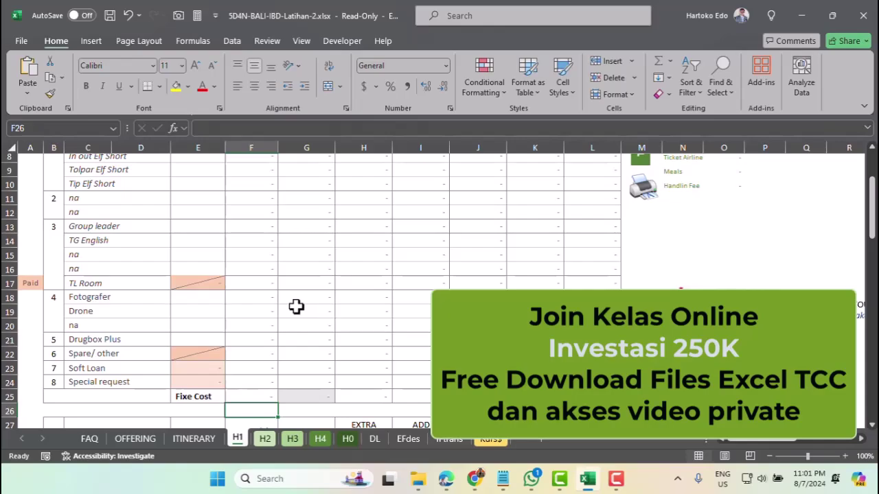
Examine the AMOUNT formulas of the land arrangement components from F7 down to the Fixe Cost cell F25.
scroll(300, 306, up, 3)
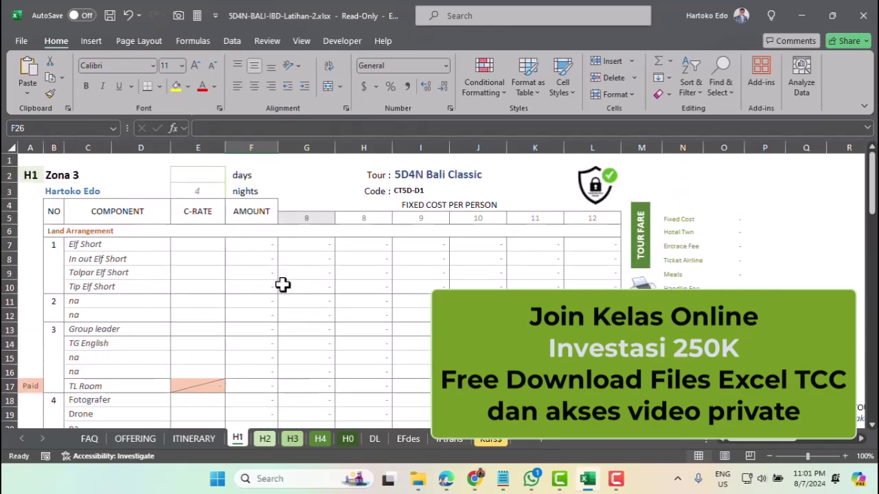
click(254, 244)
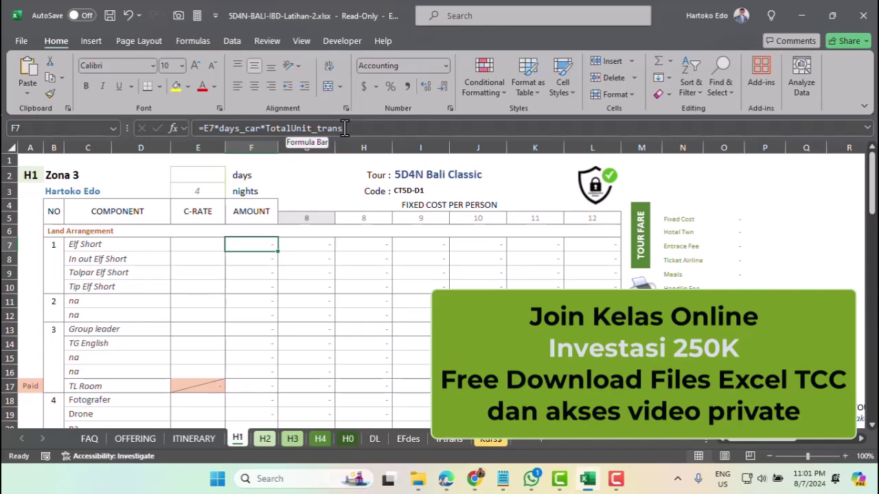
key(Down)
key(Down)
key(Down)
key(Down)
key(Down)
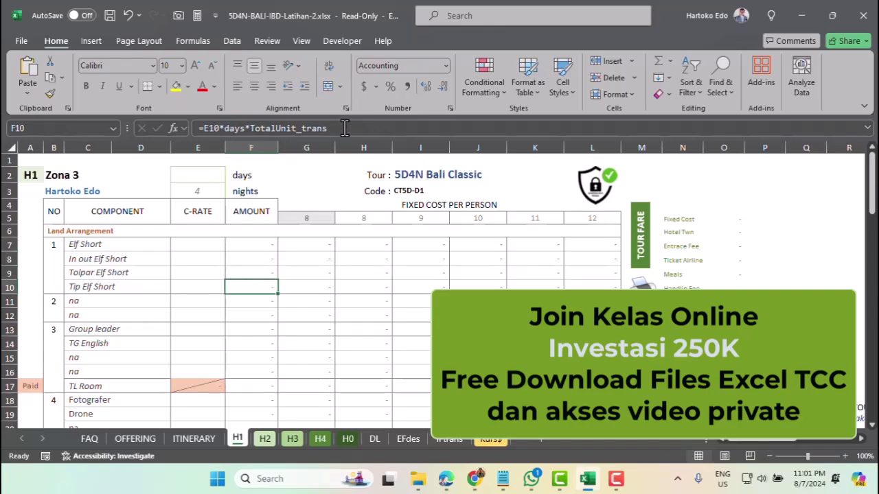
key(Down)
key(Down)
key(Down)
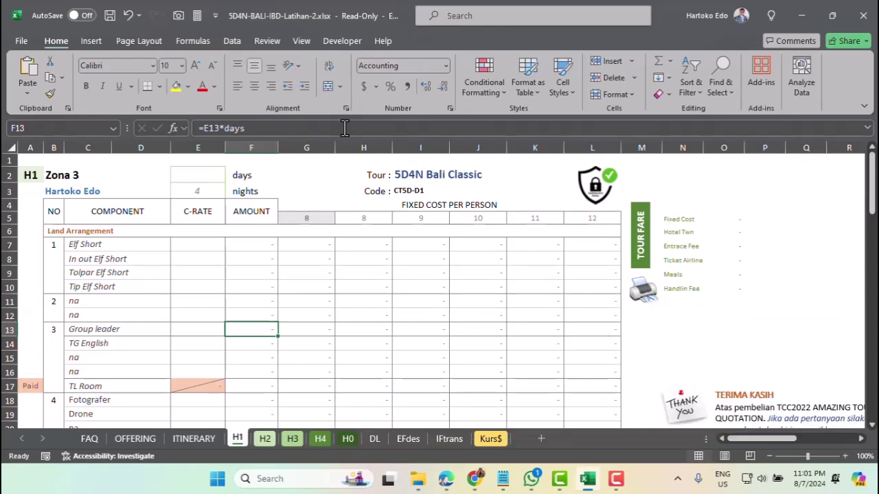
key(Down)
key(Down)
key(Down)
key(Down)
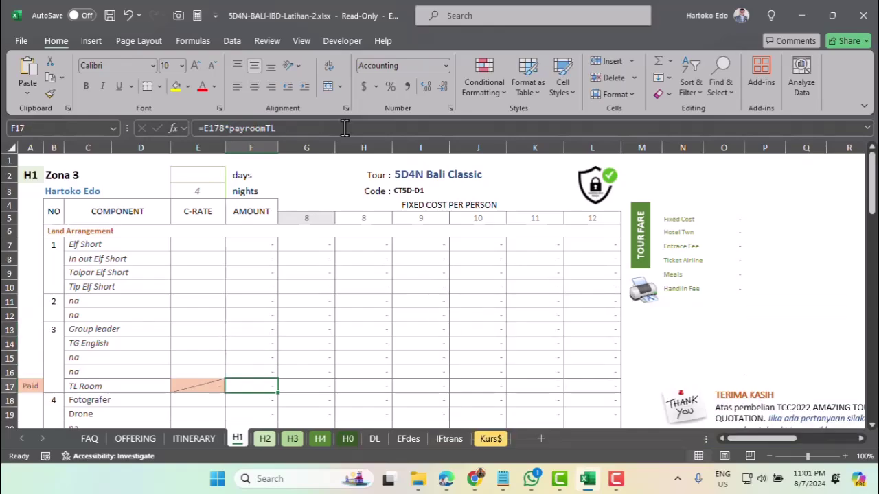
key(Down)
key(Down)
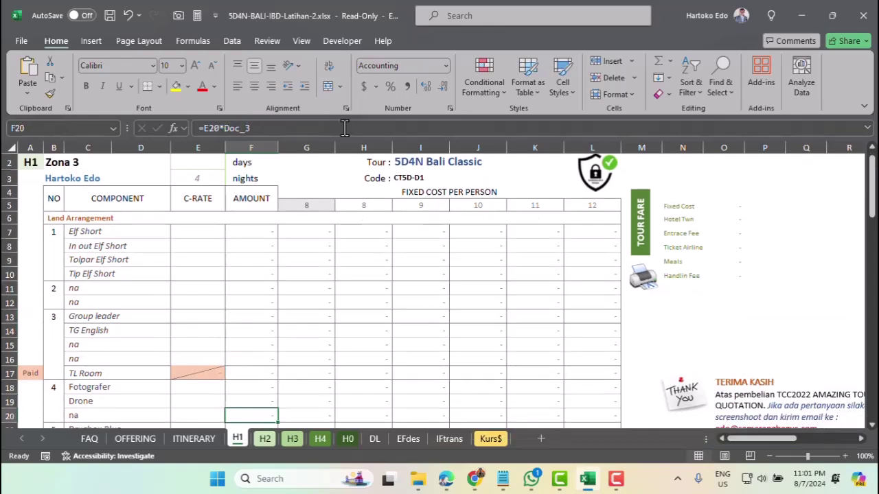
key(Down)
key(Down)
key(Down)
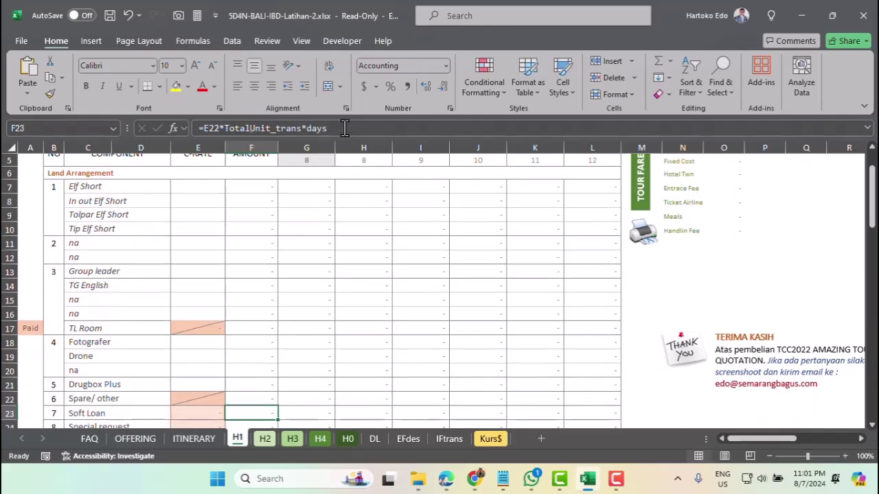
key(Down)
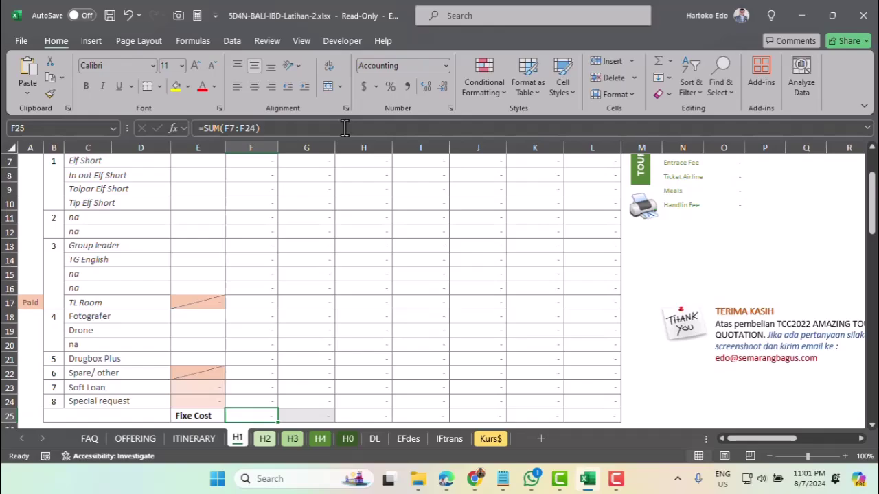
Examine the hotel formulas in rows 29 and 30 for amount, twin, triple and child no bed.
scroll(288, 316, down, 4)
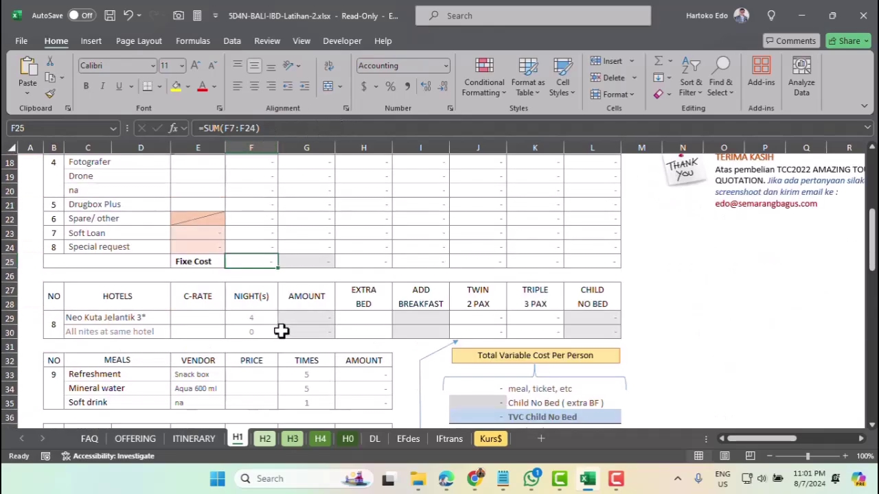
click(313, 318)
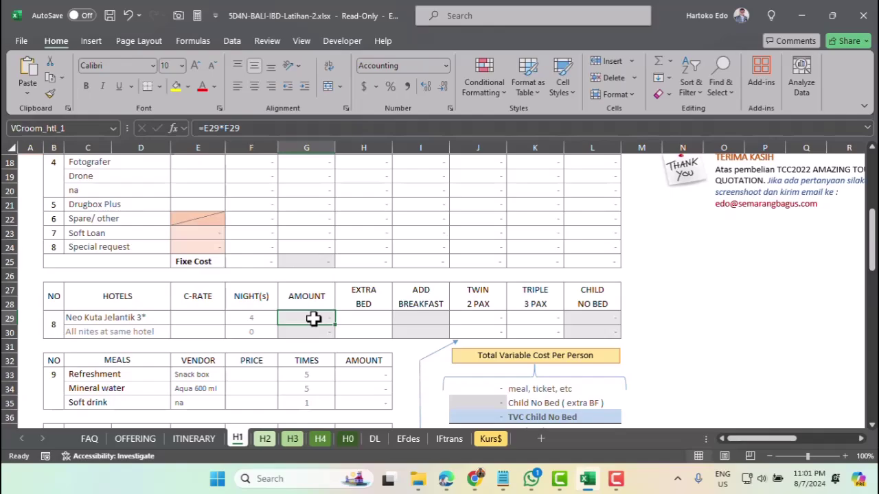
key(Down)
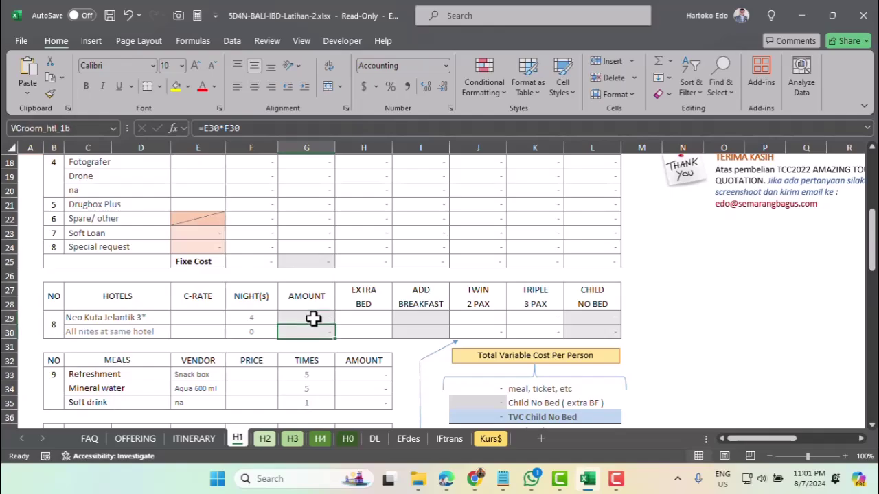
click(493, 321)
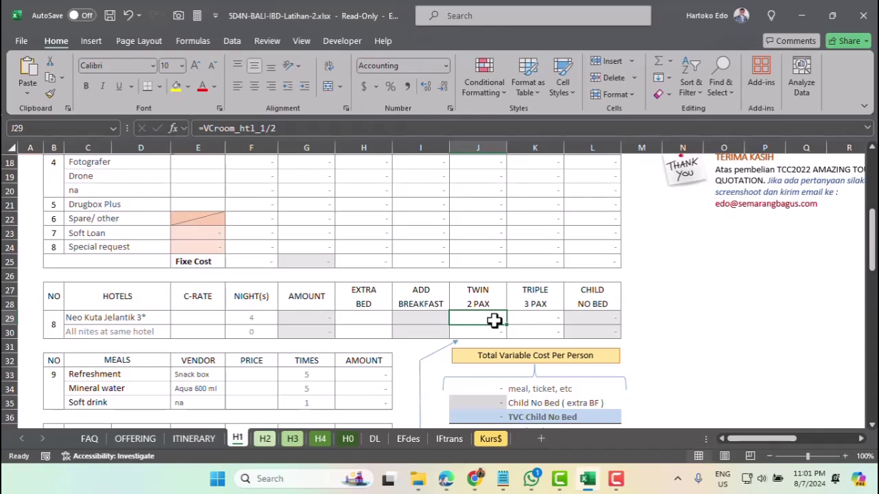
key(Down)
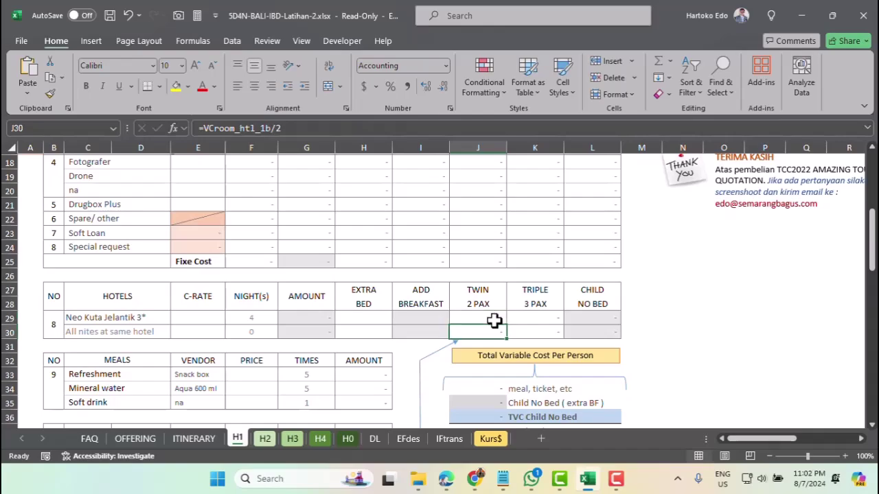
key(Right)
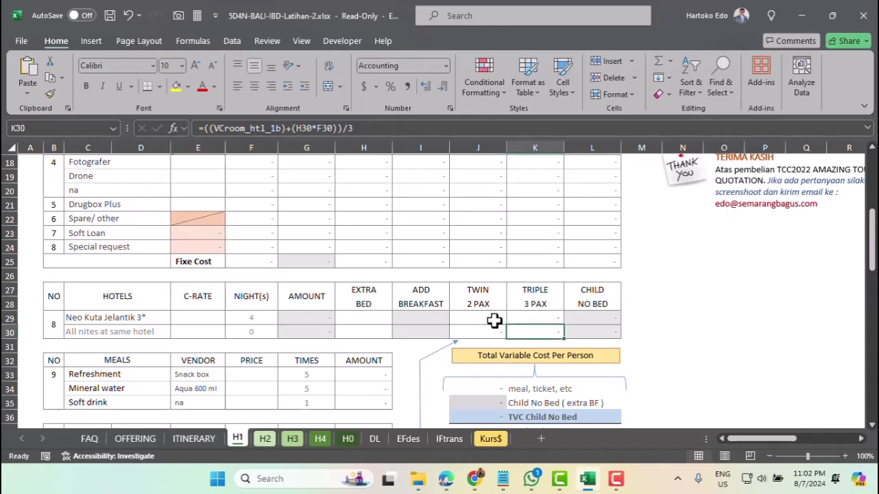
key(Up)
key(Right)
key(Down)
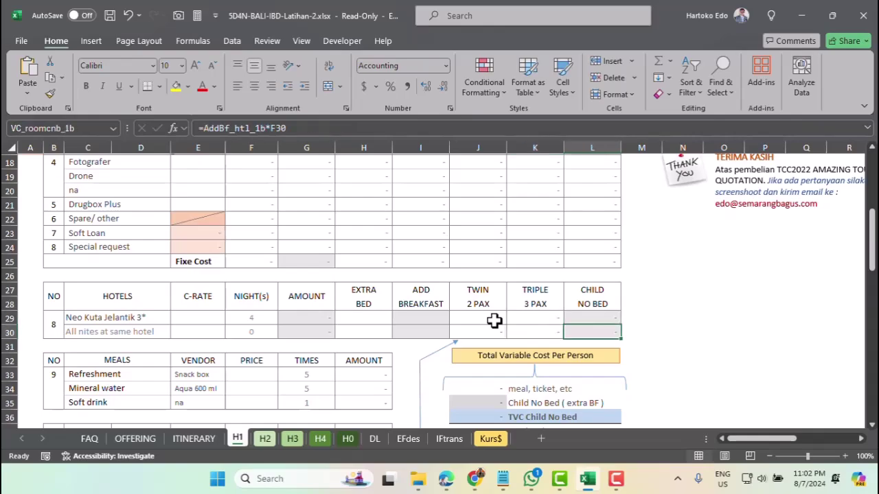
Check the AMOUNT formulas of the refreshment, mineral water and soft drink rows in the meals table.
click(367, 374)
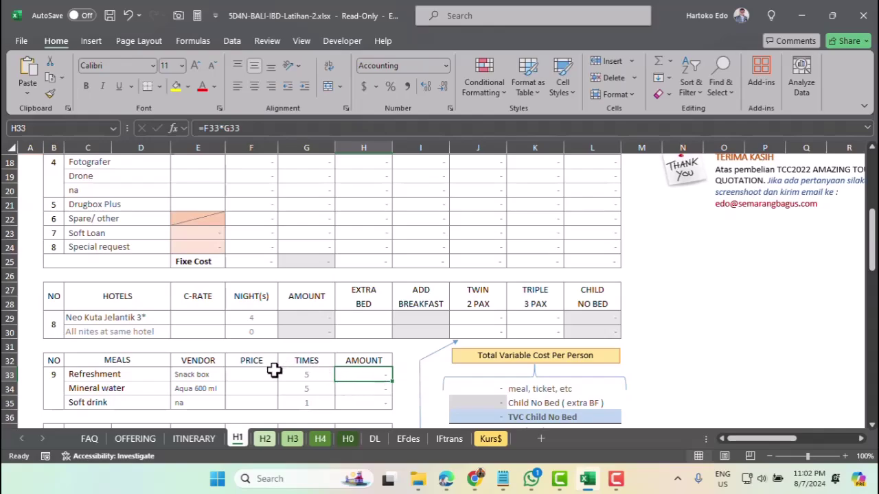
click(366, 386)
key(Down)
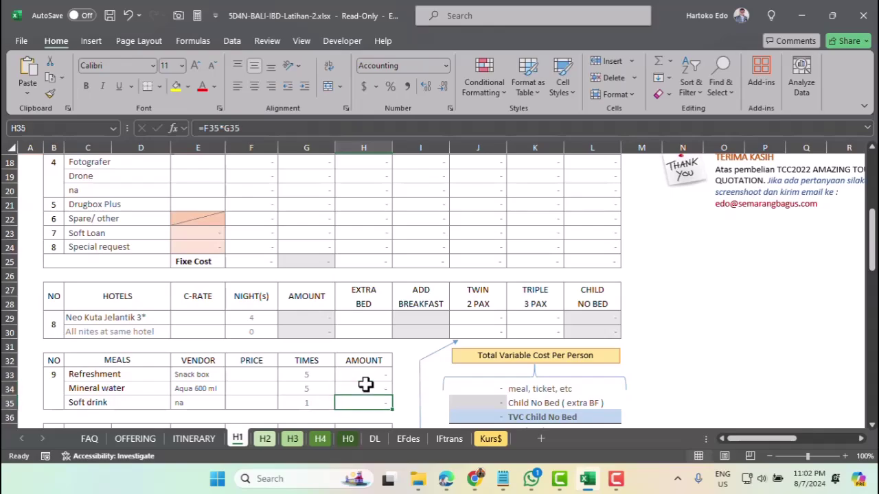
Review the Total Variable Cost Per Person block, checking the meal and ticket, child no bed, triple and twin entries.
scroll(365, 386, down, 4)
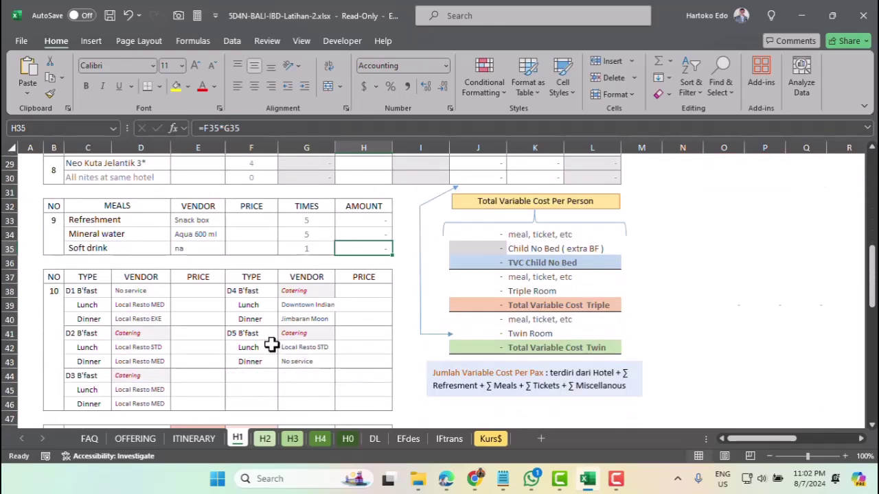
scroll(355, 292, down, 5)
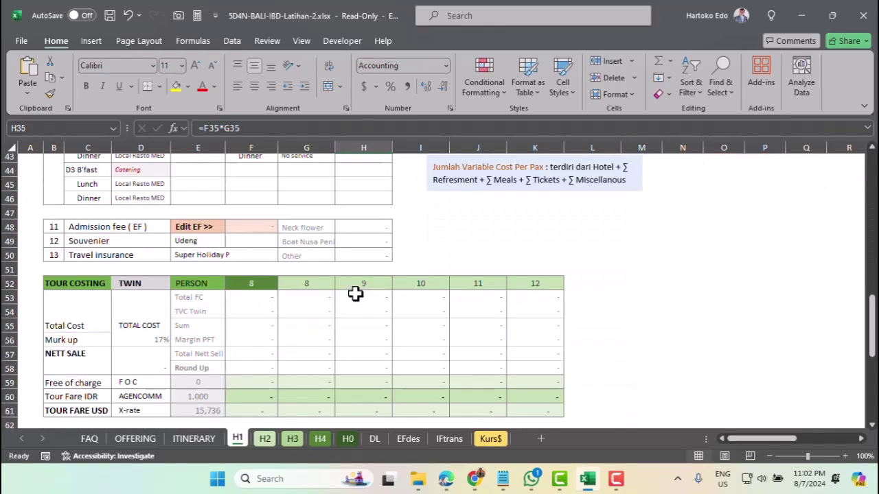
scroll(384, 251, up, 5)
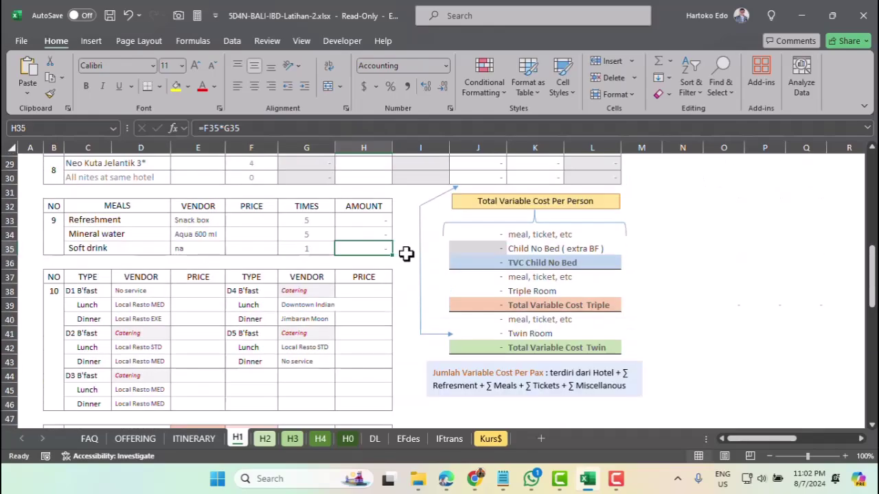
click(485, 232)
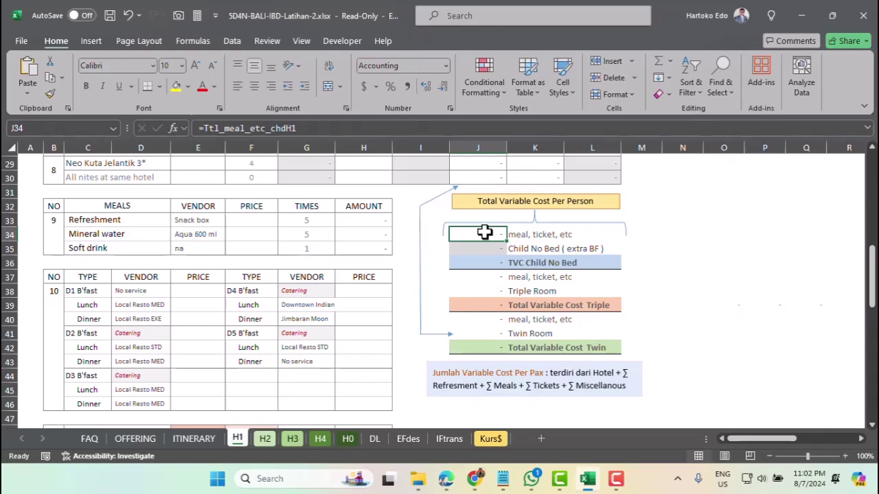
click(521, 265)
click(519, 306)
click(523, 350)
Trace the child's meal and ticket cost in J34 to its source by going to the named cell Ttl_meal_etc_chdH1.
click(475, 235)
click(113, 127)
scroll(62, 302, down, 1)
scroll(61, 306, down, 11)
scroll(59, 305, down, 6)
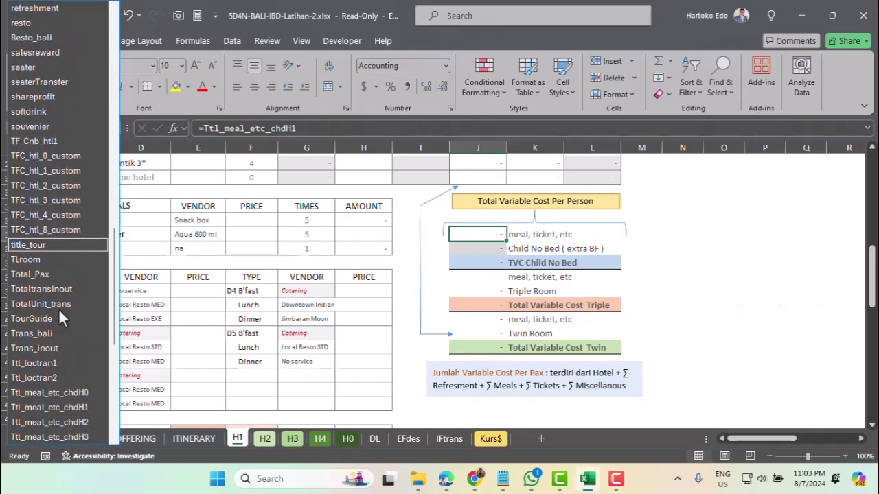
scroll(58, 309, down, 2)
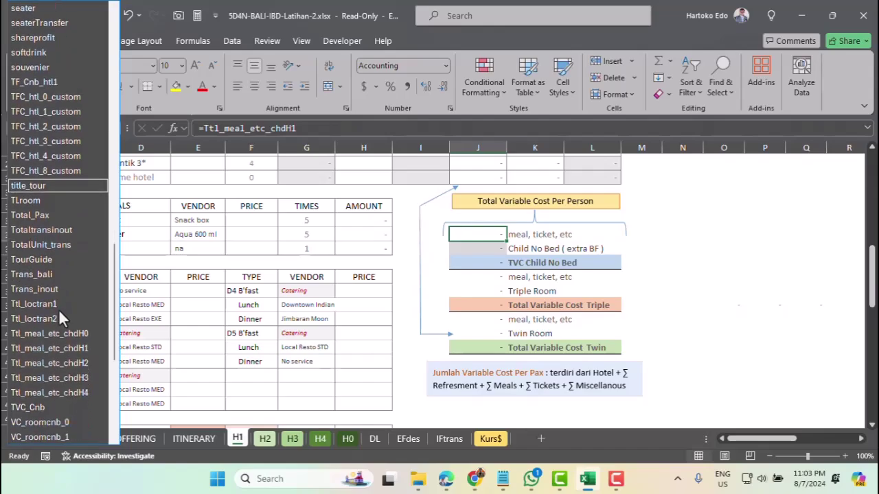
click(52, 348)
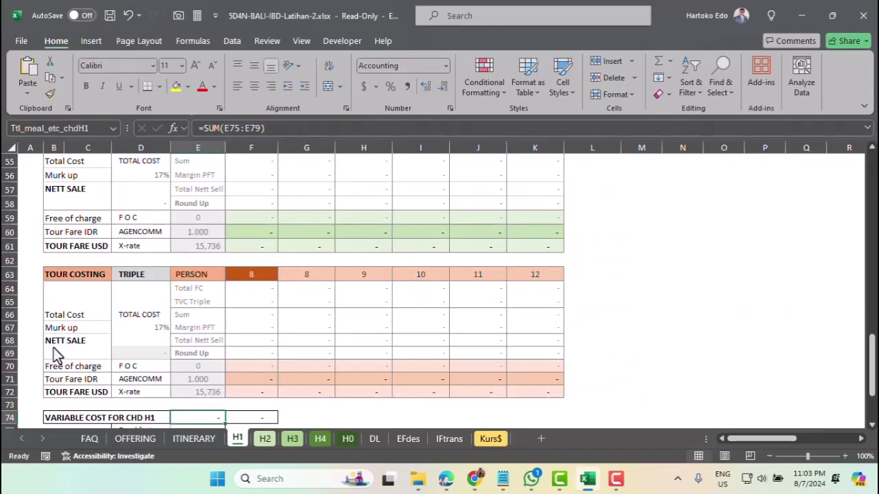
Examine the VARIABLE COST FOR CHD H1 formulas for breakfast, meals, admission, souvenir and insurance, markup, and the fare in F74.
click(195, 419)
scroll(196, 416, down, 2)
click(195, 330)
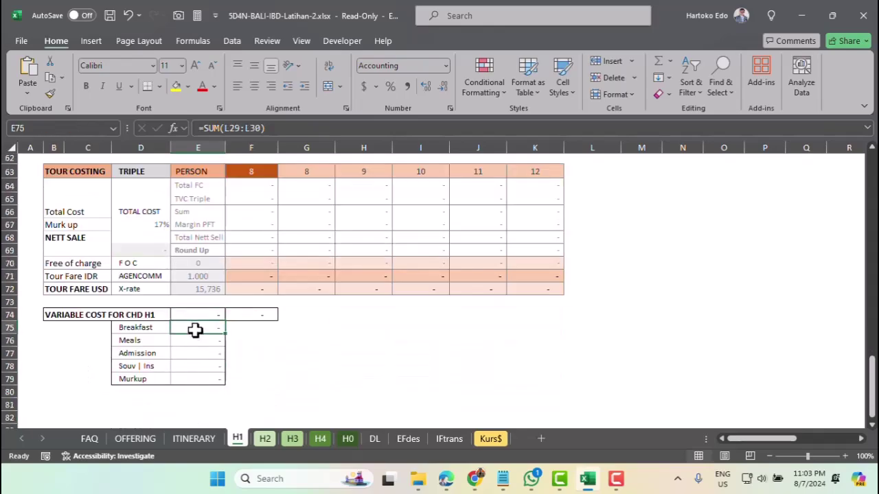
click(197, 338)
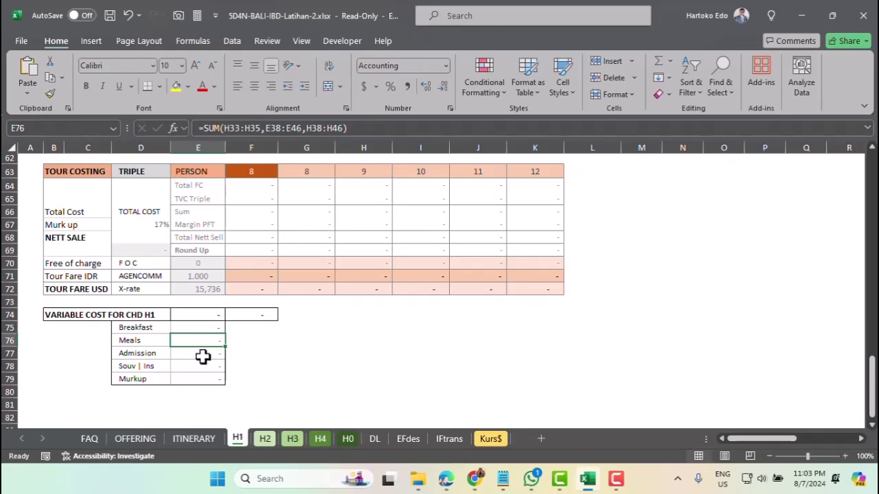
click(202, 354)
click(203, 368)
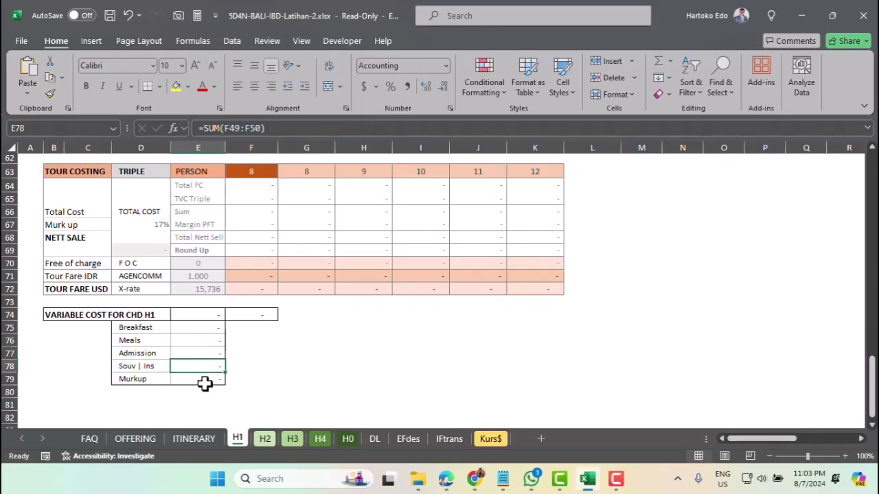
click(205, 382)
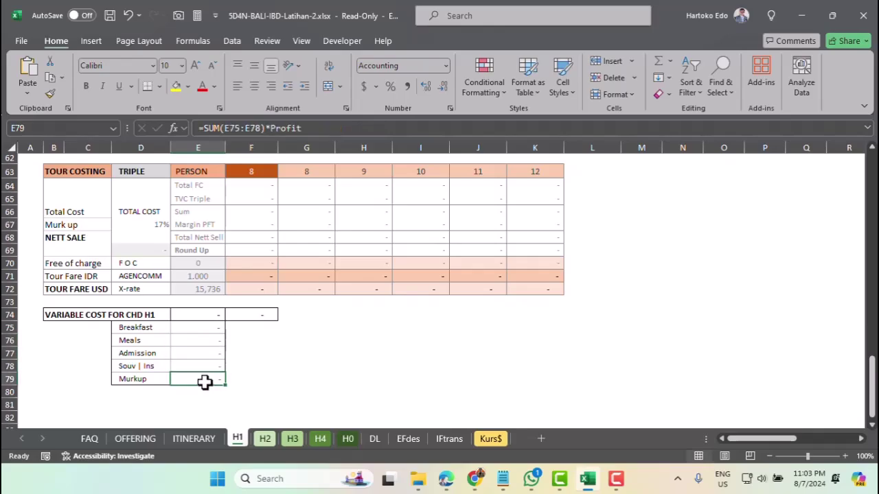
click(250, 315)
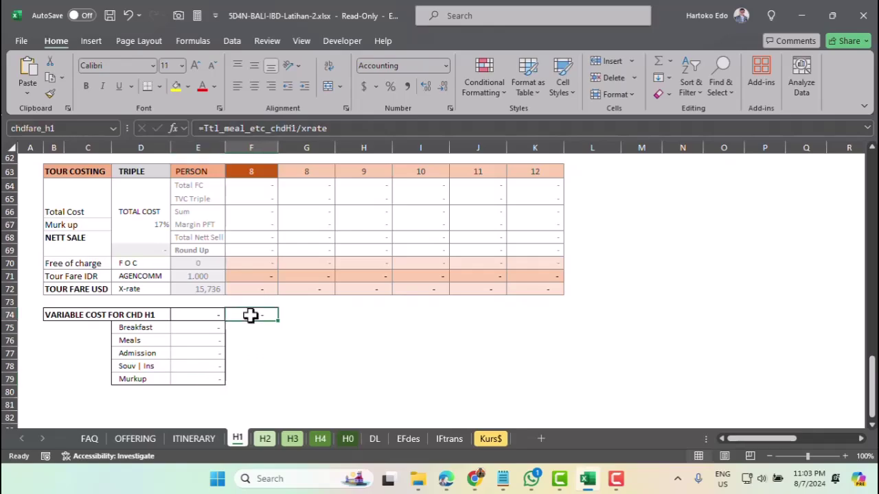
Enter a trial price of 150000 for the D1 lunch at Local Resto MED in E39 of sheet H1.
scroll(250, 315, up, 10)
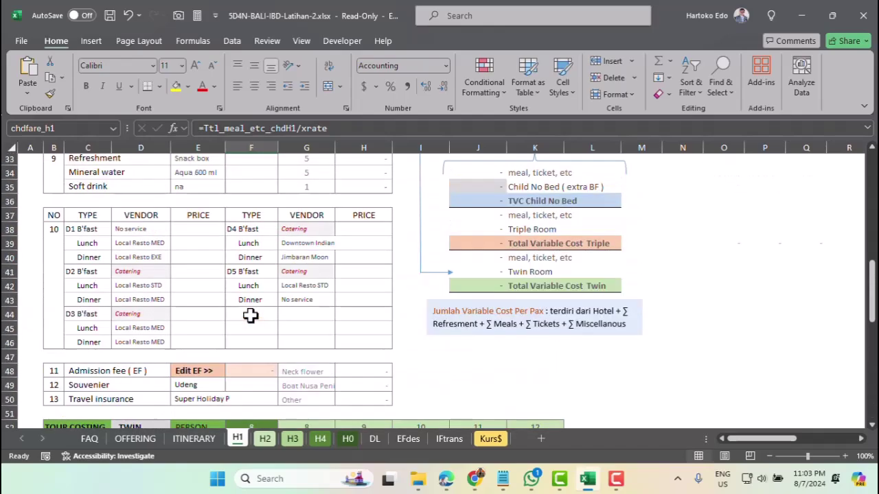
scroll(250, 315, up, 3)
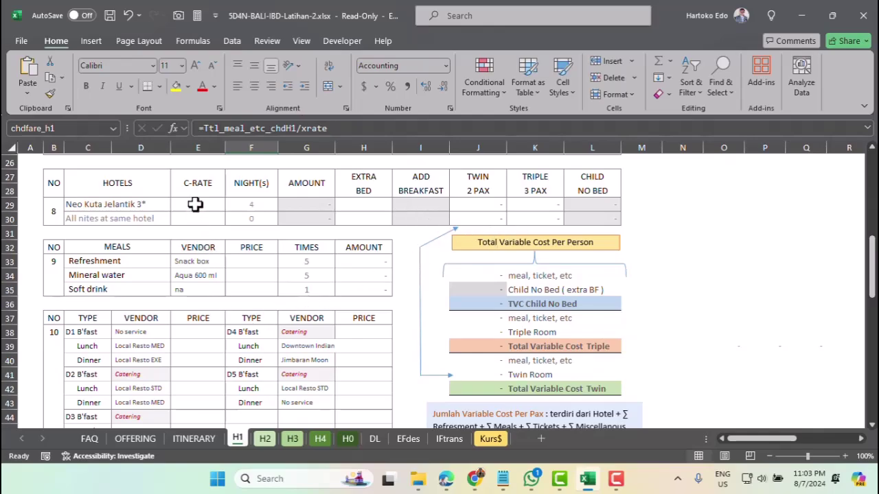
scroll(219, 278, down, 2)
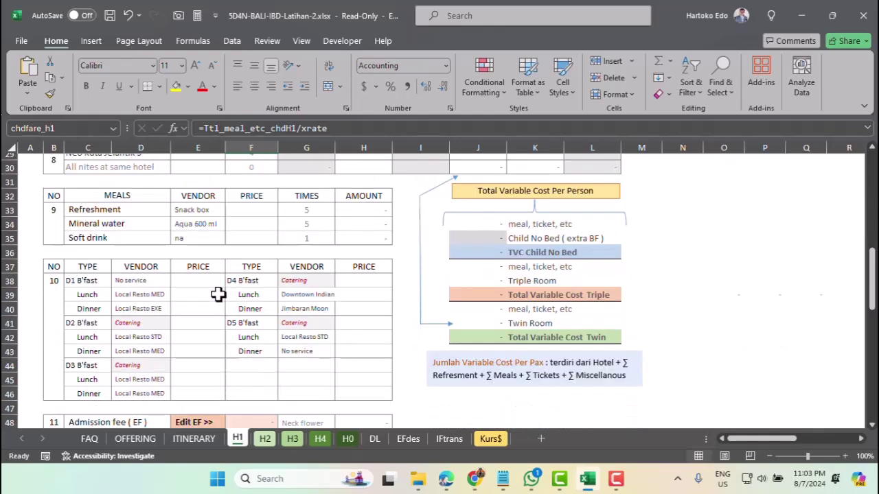
click(193, 297)
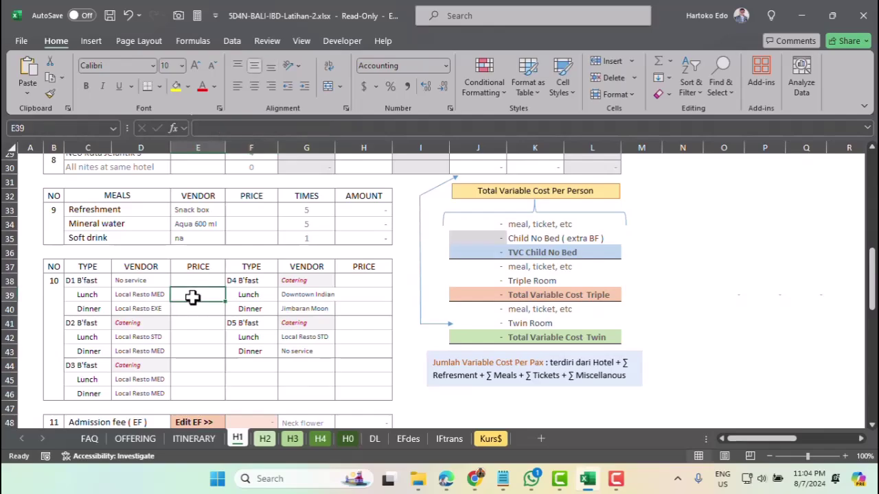
text(15000)
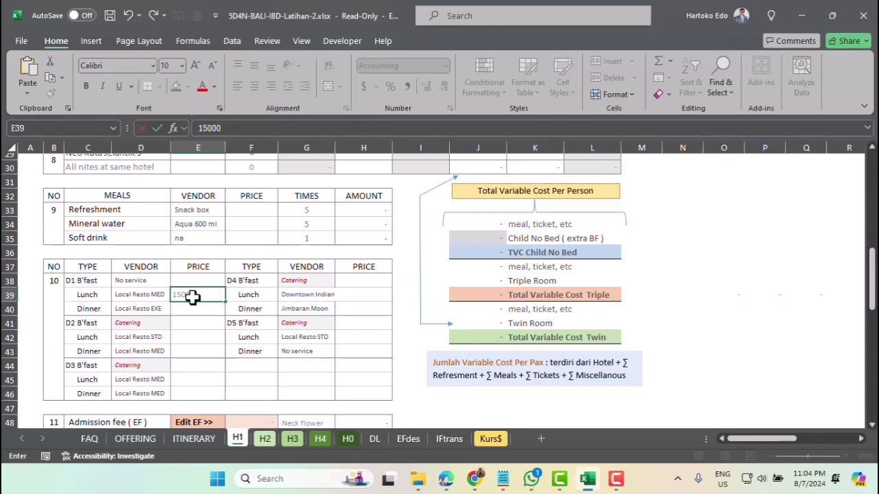
text(0)
key(Return)
Check how the VARIABLE COST FOR CHD H1 total, its markup and the converted child fare in F74 respond to the lunch price.
scroll(230, 317, down, 6)
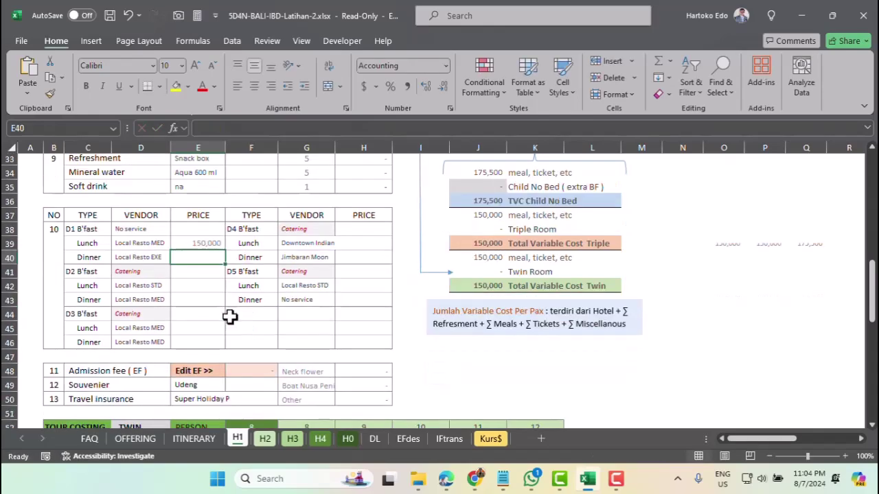
scroll(229, 317, down, 6)
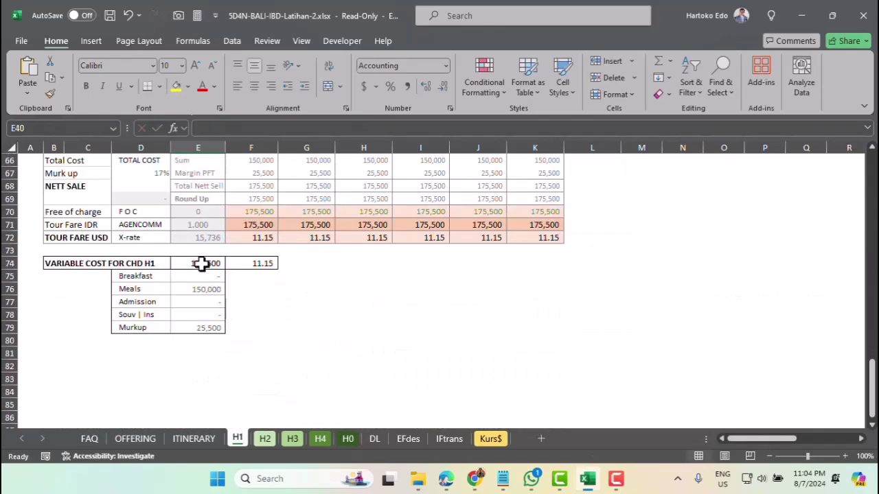
click(202, 263)
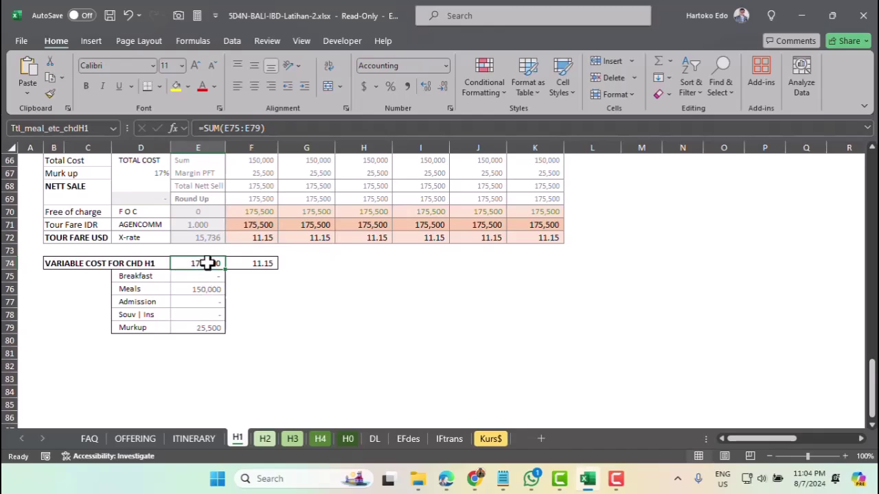
click(205, 329)
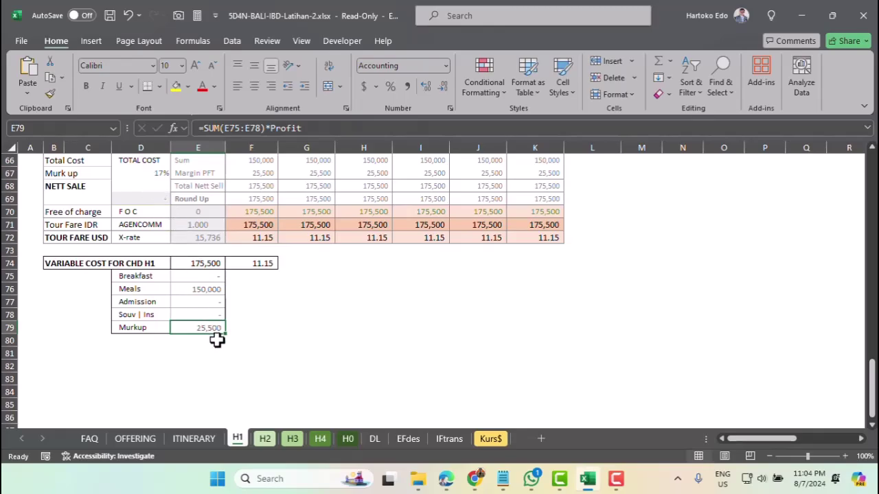
click(206, 263)
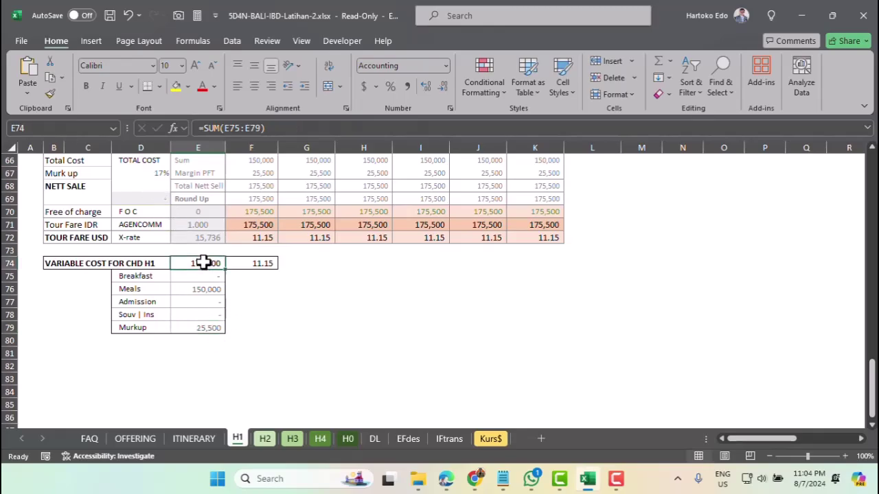
click(251, 263)
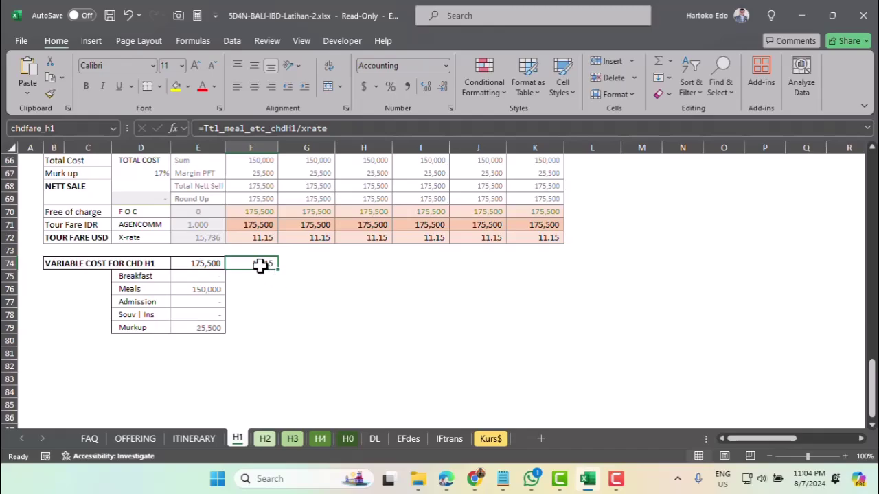
Refresh the currency table on the Kurs$ sheet, allowing the external data connection, and check the xrate formula in G5.
click(491, 439)
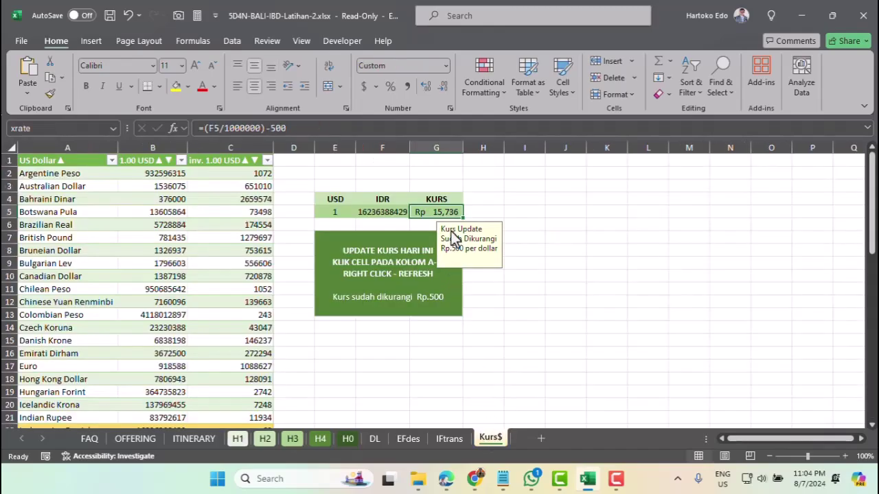
click(160, 252)
click(63, 264)
click(143, 255)
click(213, 276)
click(208, 322)
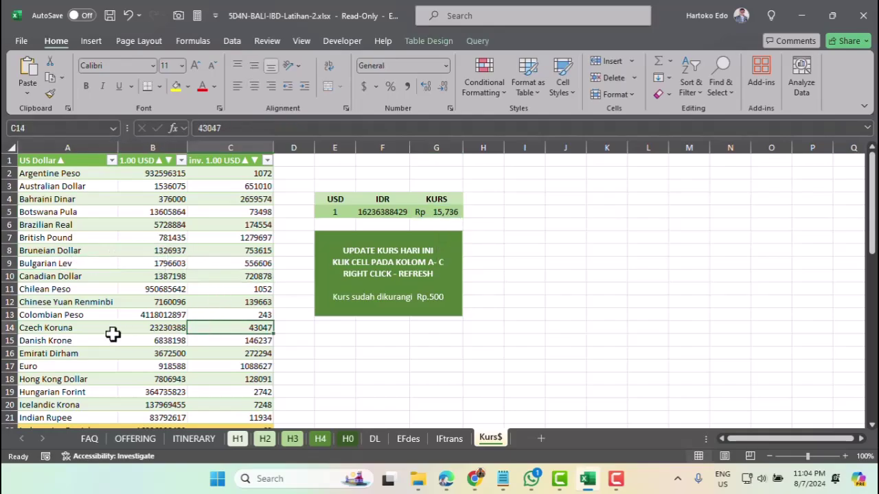
click(77, 340)
click(154, 240)
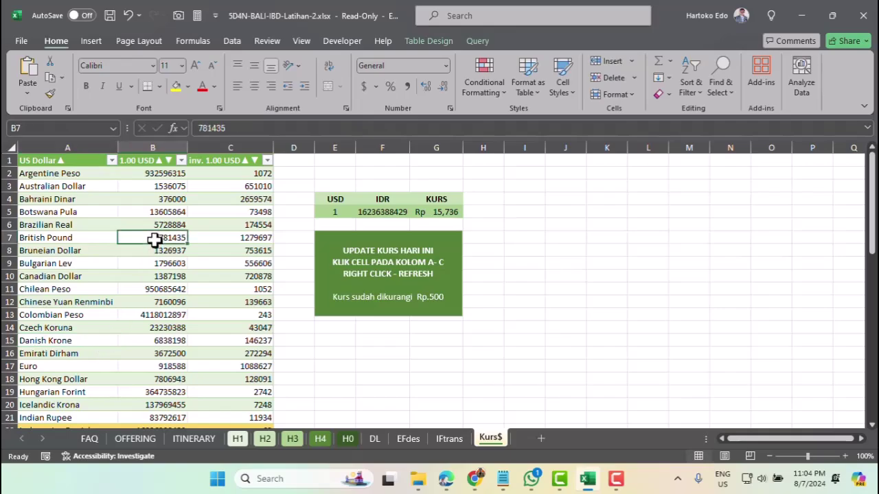
right_click(154, 239)
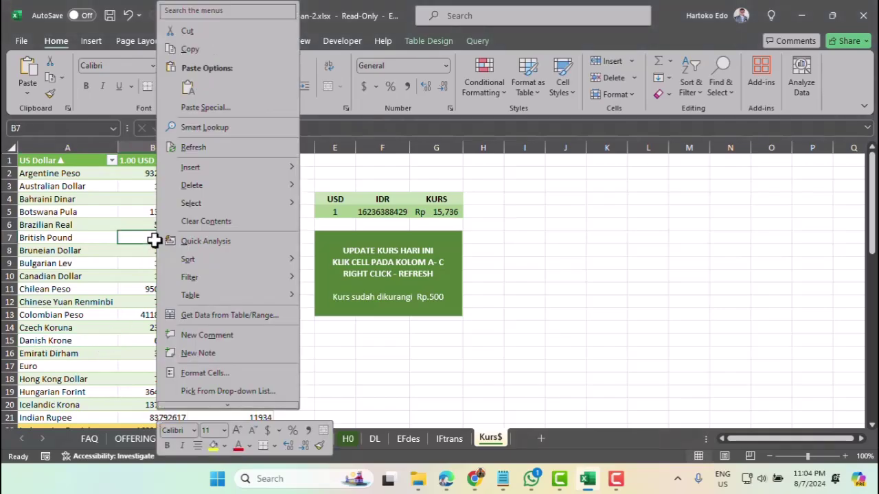
click(207, 148)
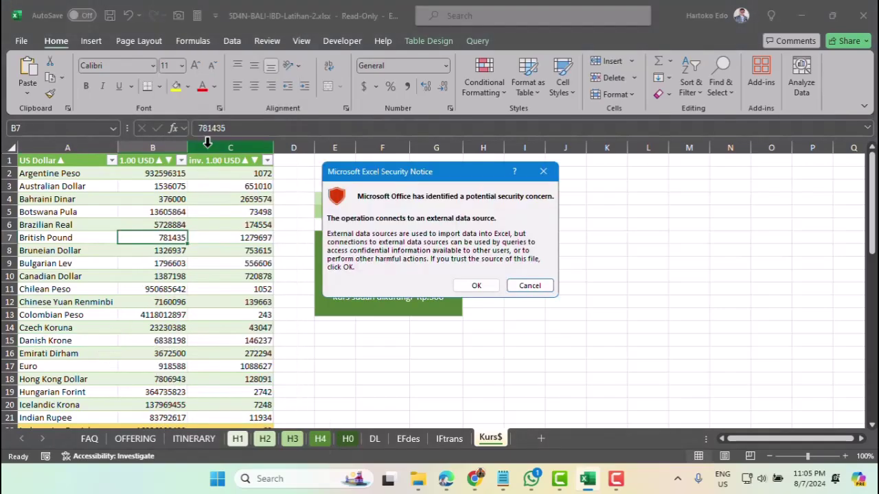
click(478, 286)
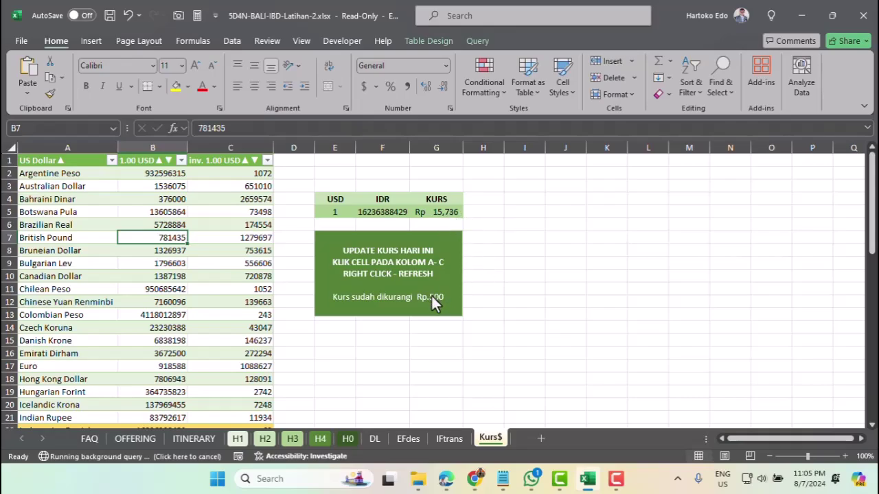
click(446, 212)
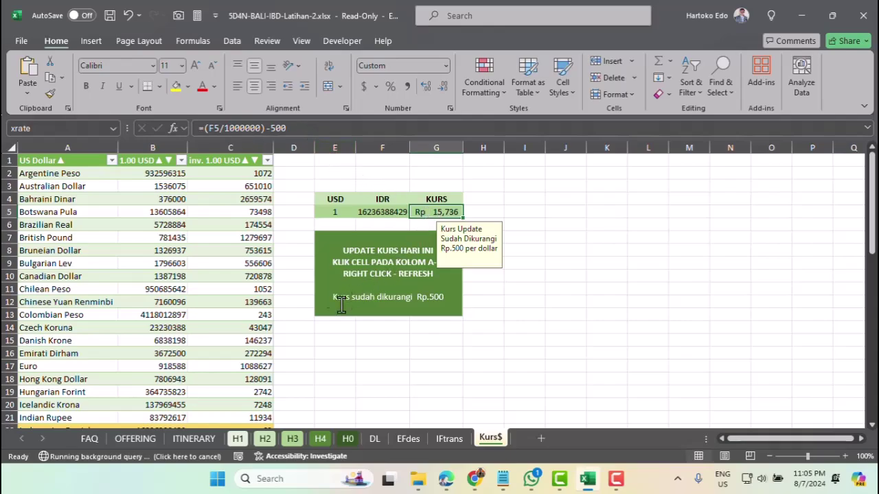
Clear the trial D1 lunch price from E39 on sheet H1.
click(237, 439)
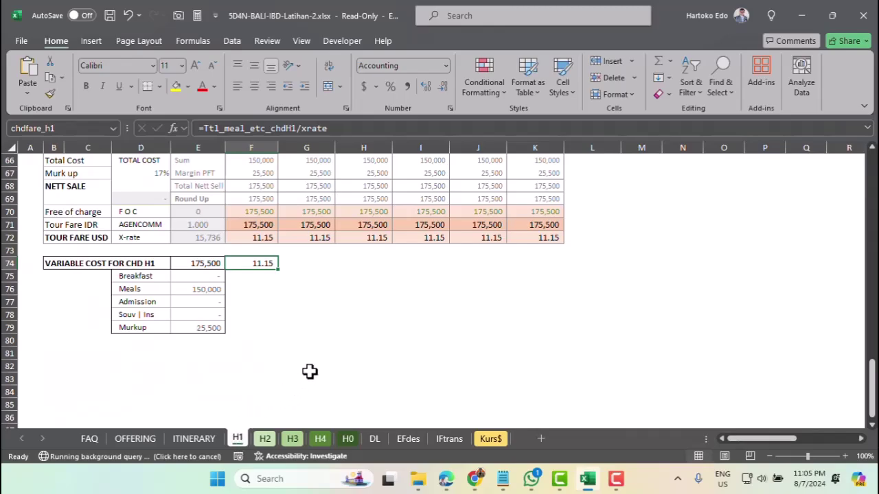
scroll(309, 371, up, 6)
scroll(309, 370, up, 5)
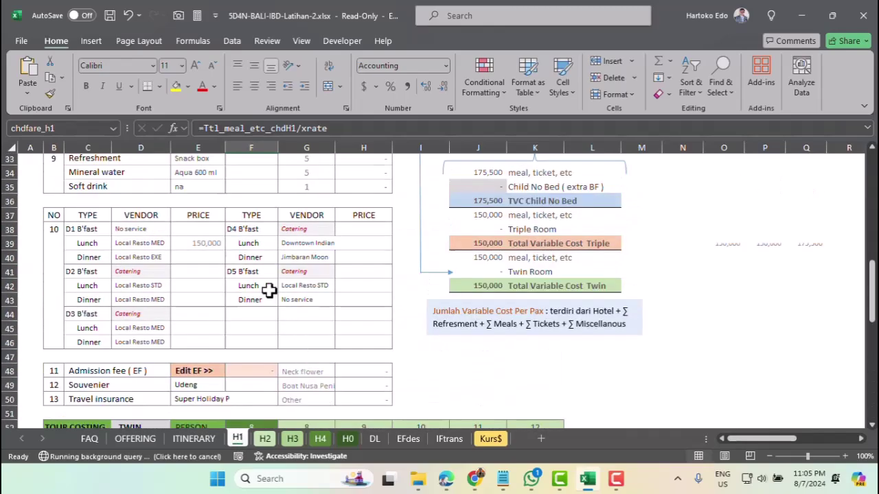
click(208, 243)
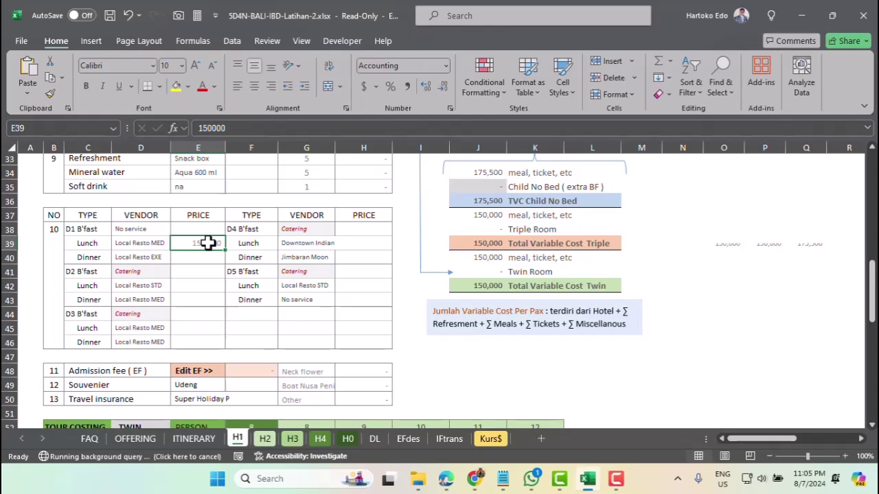
key(Delete)
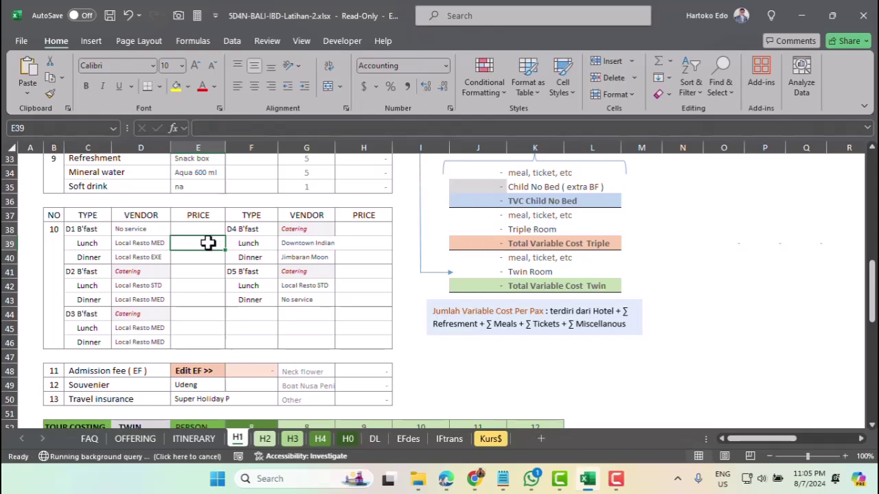
Fill the days cell E2 in the H1 header with the formula =days.
scroll(208, 242, up, 11)
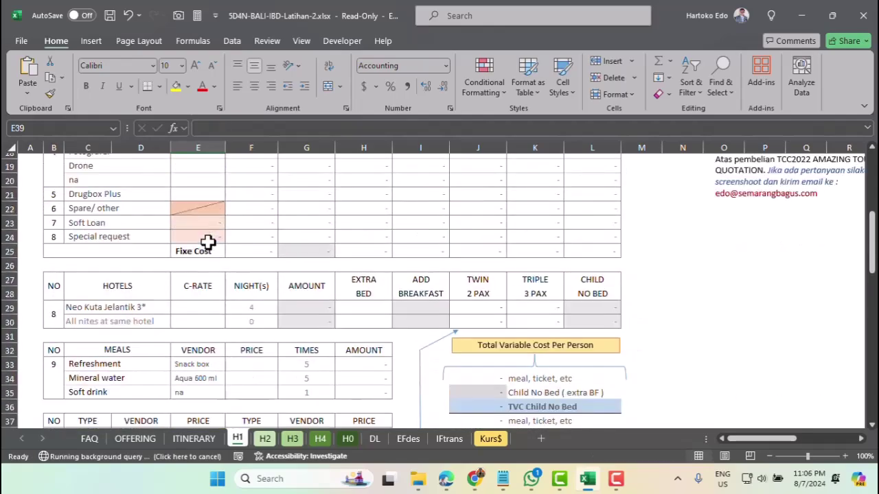
click(199, 176)
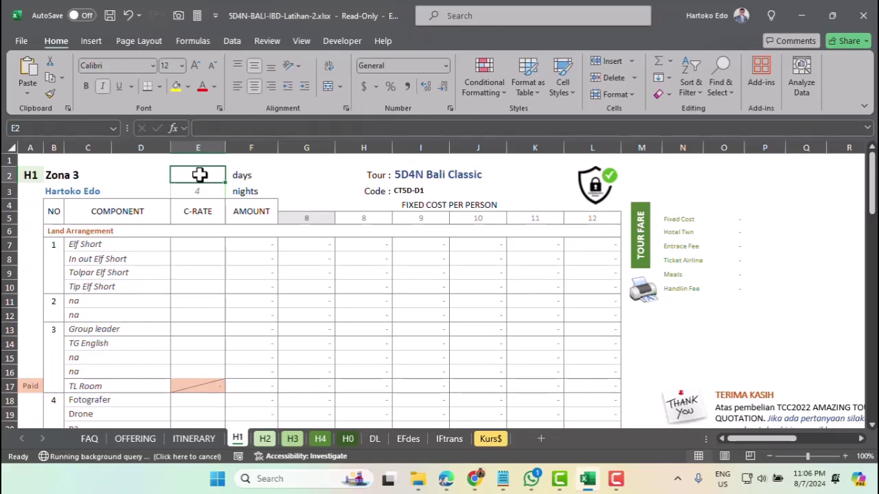
click(201, 190)
click(199, 175)
click(259, 142)
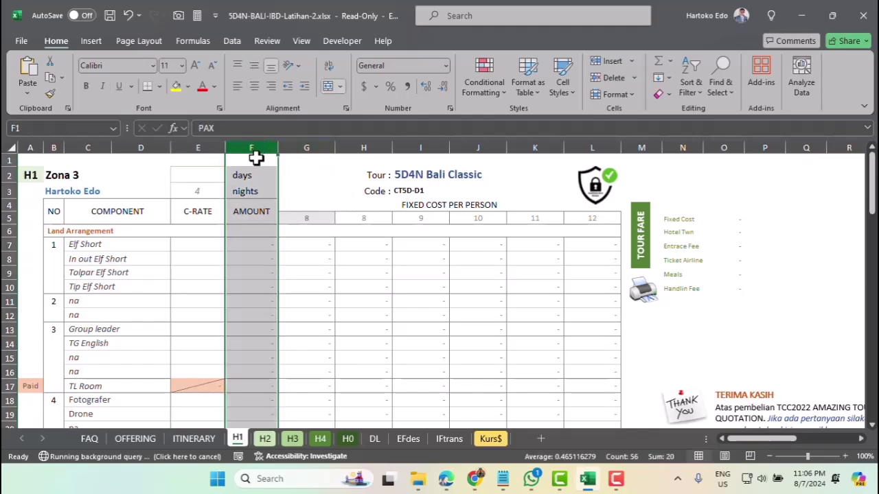
click(205, 175)
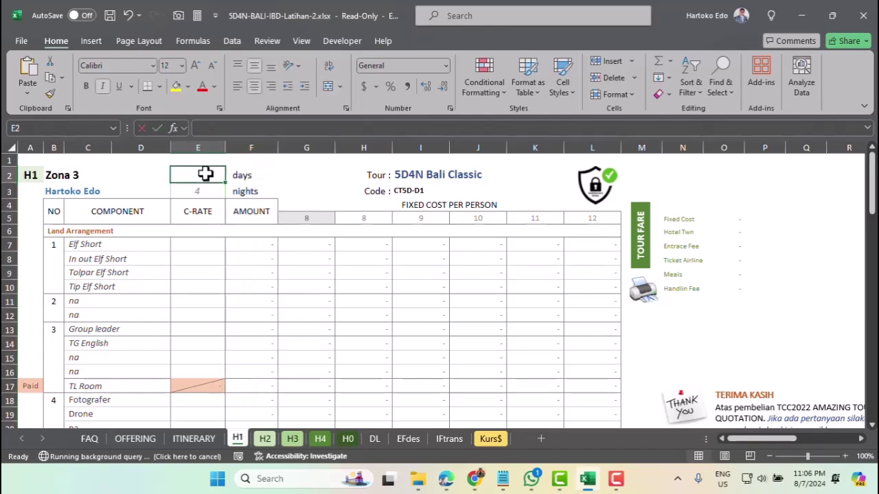
text(=day)
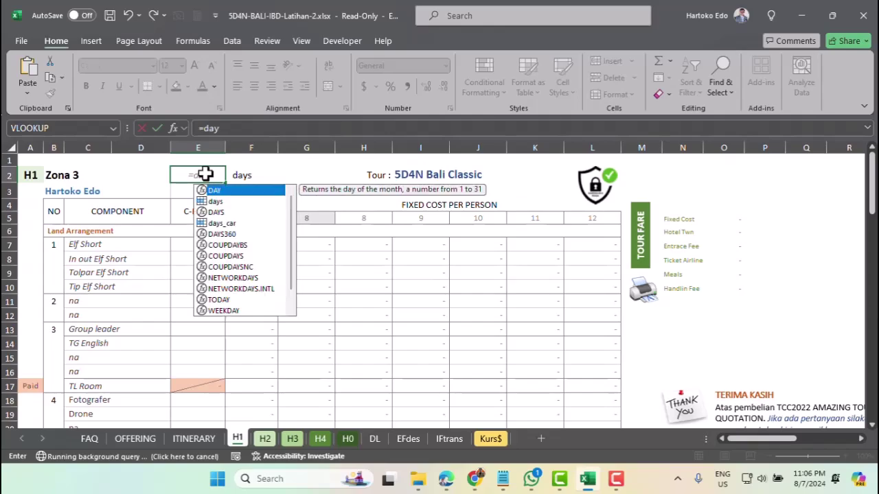
double_click(213, 202)
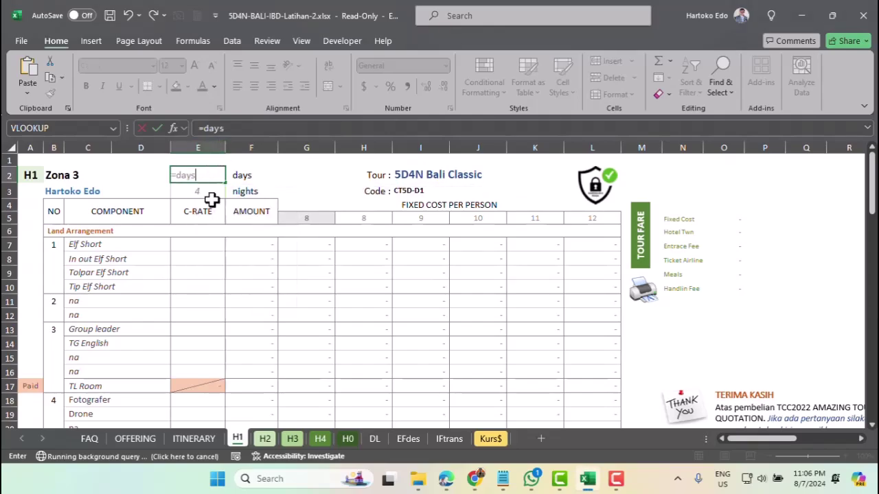
key(Return)
click(199, 178)
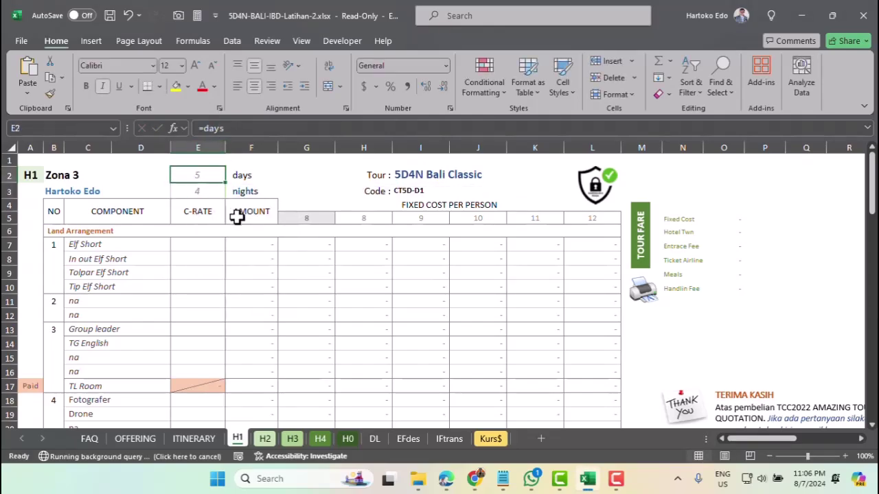
Copy the AMOUNT formulas in F7:F25 of sheet H1 to the same column of sheet H2, starting at F7.
click(263, 245)
scroll(263, 245, down, 4)
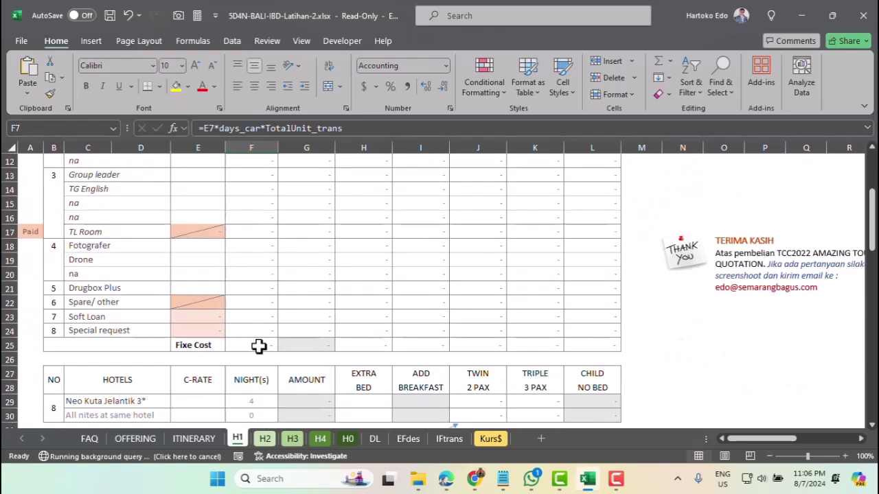
shift+click(258, 346)
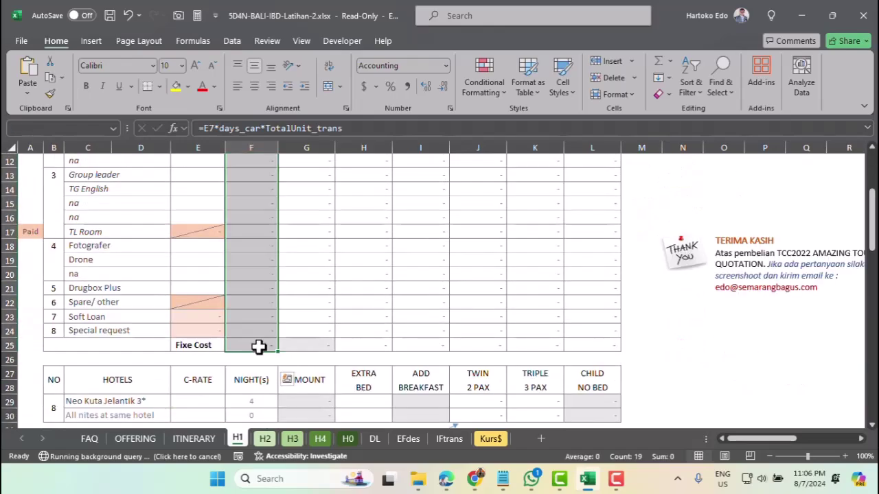
key(ctrl+c)
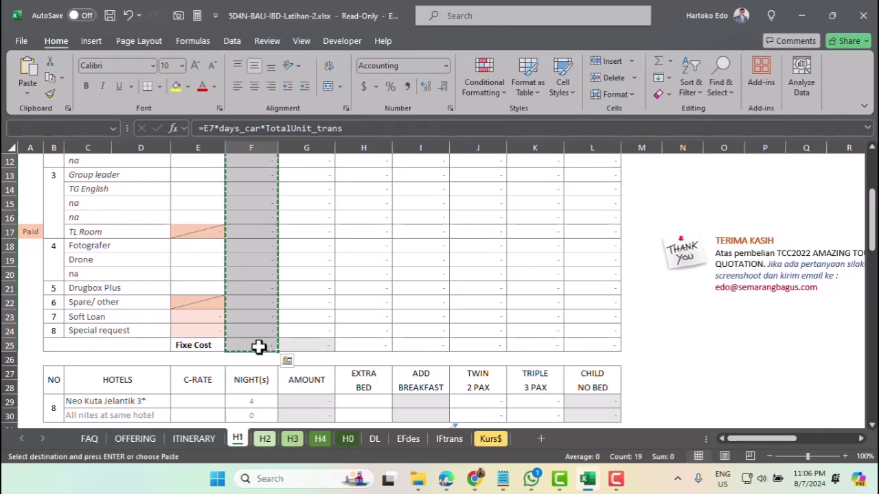
click(264, 440)
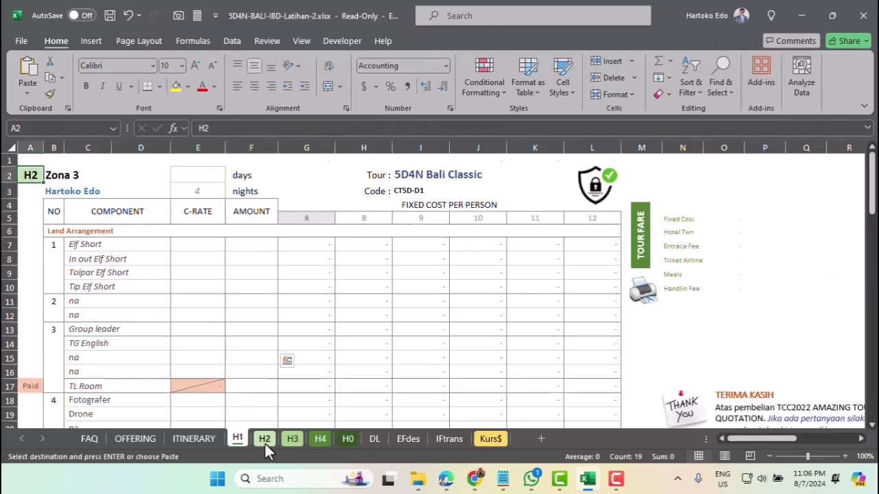
click(255, 248)
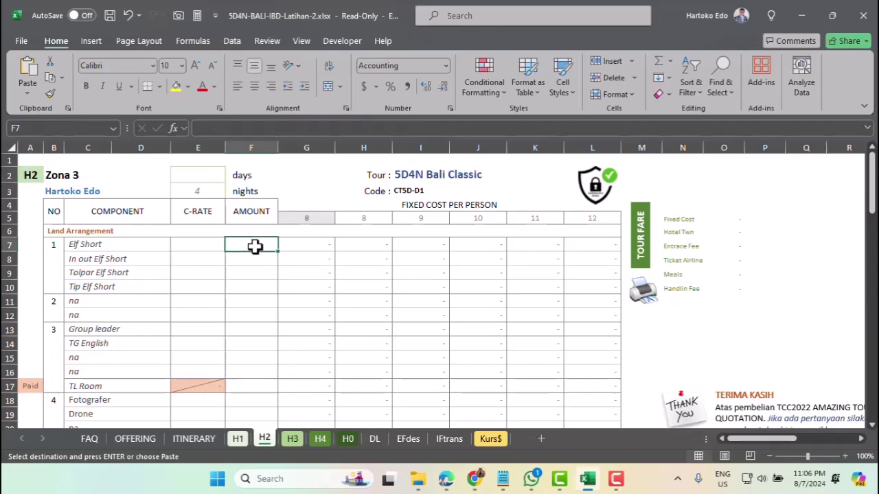
key(ctrl+shift+Down)
key(ctrl+v)
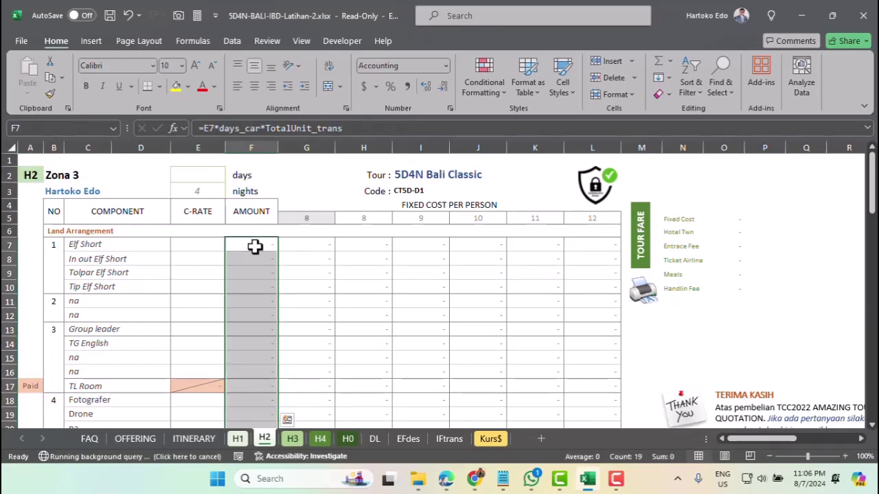
Copy the AMOUNT formulas in F7:F25 of sheet H2 to the same column of sheet H3, starting at F7.
scroll(254, 248, down, 5)
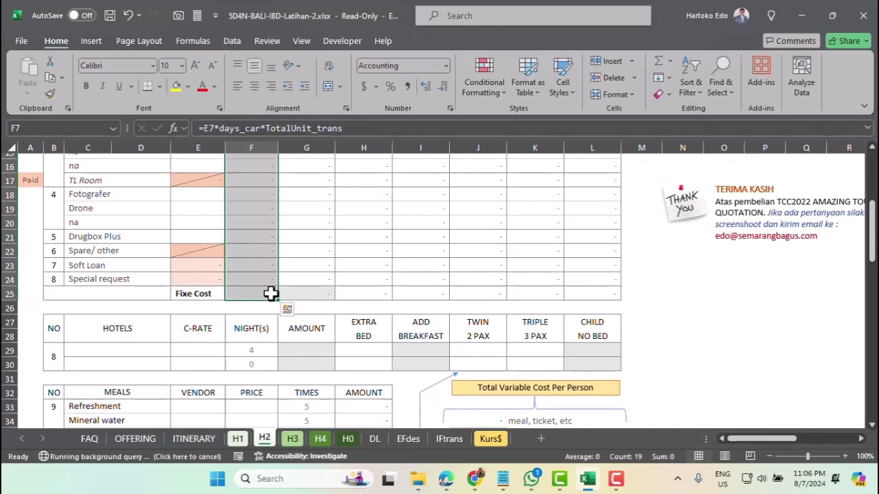
scroll(271, 293, up, 5)
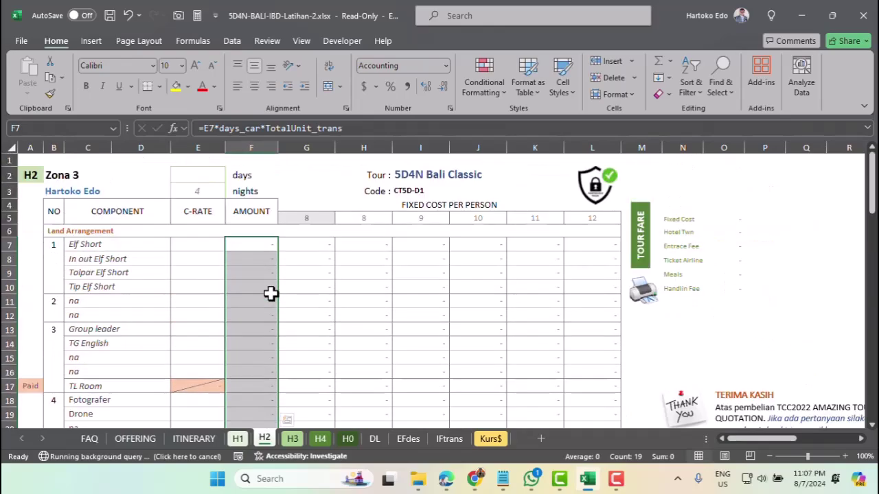
key(ctrl+c)
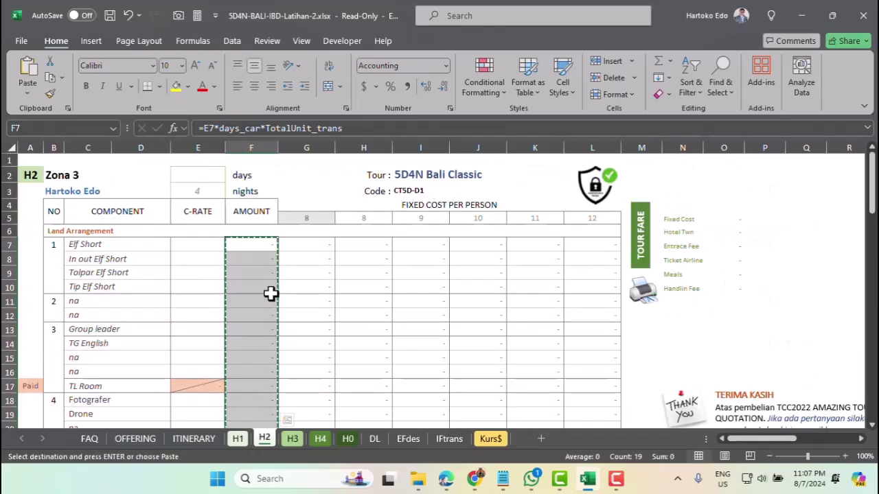
click(291, 440)
click(253, 245)
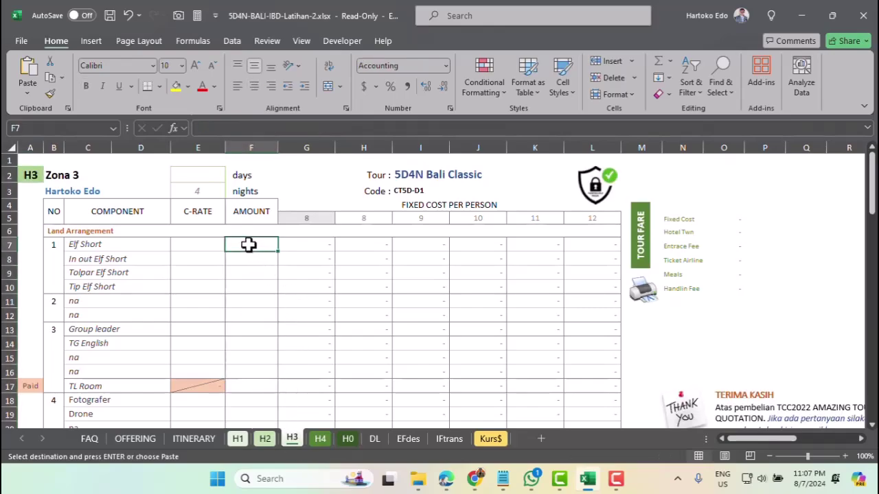
key(Return)
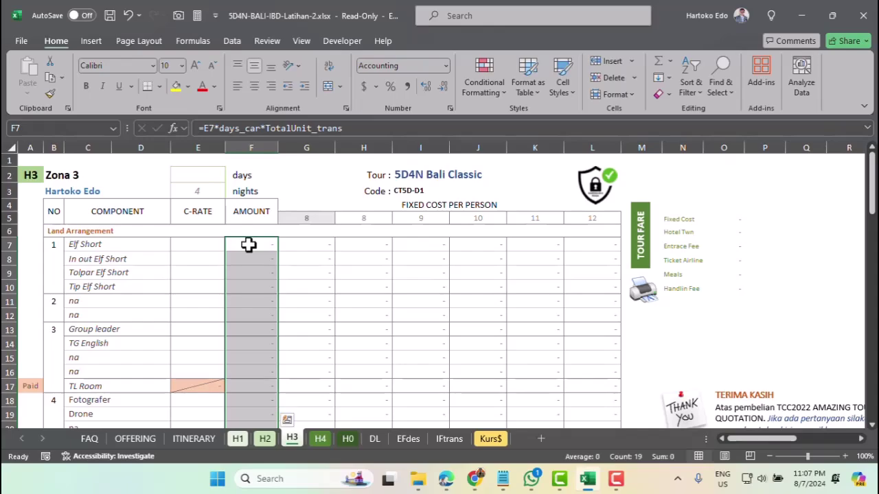
Copy the AMOUNT formulas in F7:F25 of sheet H3 into sheet H4, starting at F7.
key(ctrl+c)
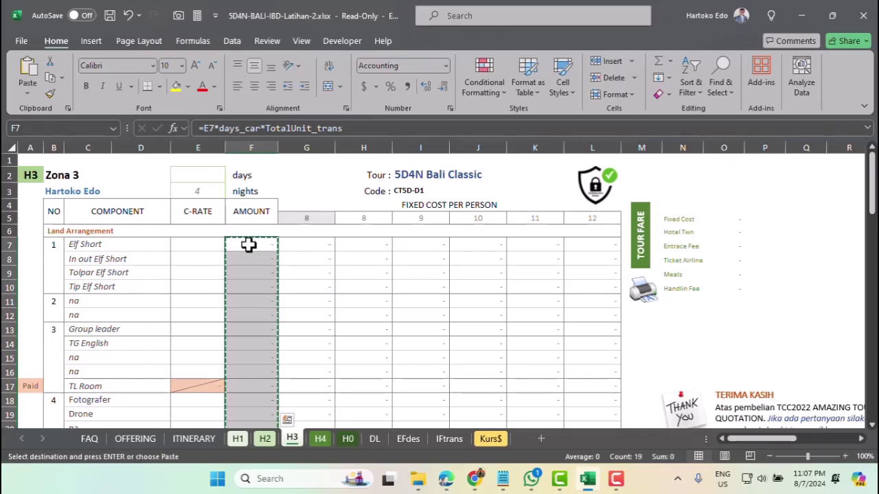
click(321, 440)
click(251, 246)
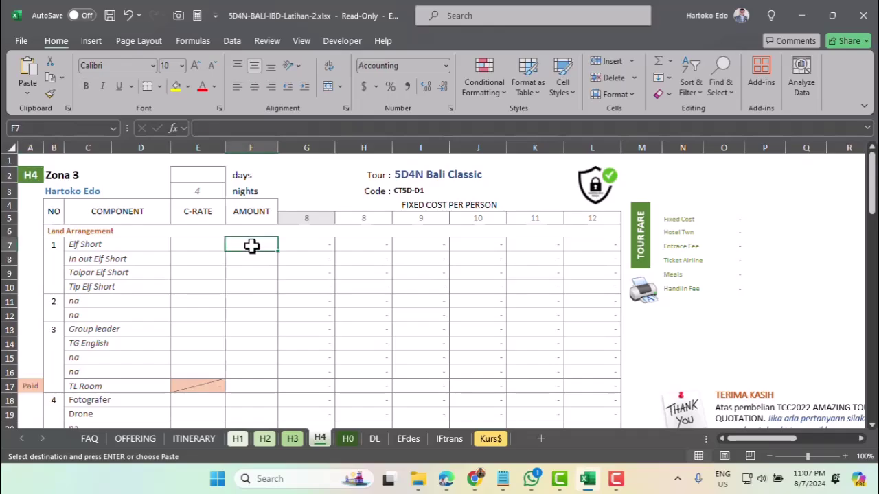
key(Return)
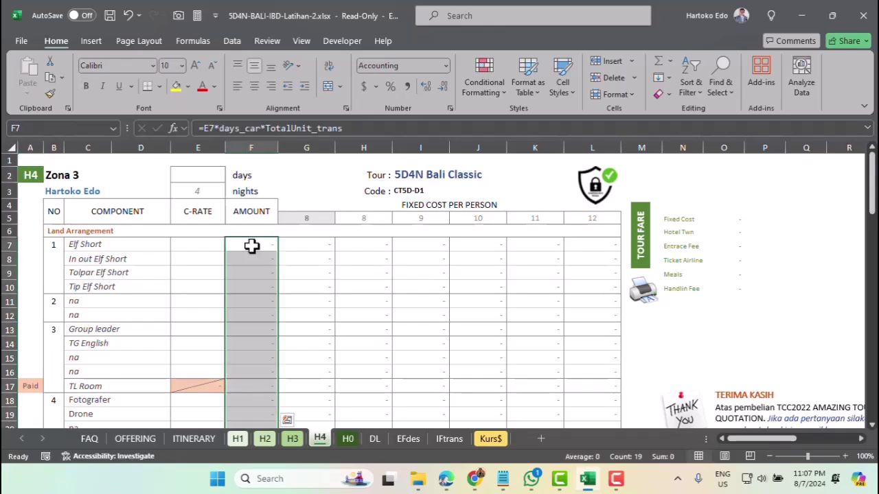
scroll(252, 246, down, 4)
scroll(251, 246, up, 4)
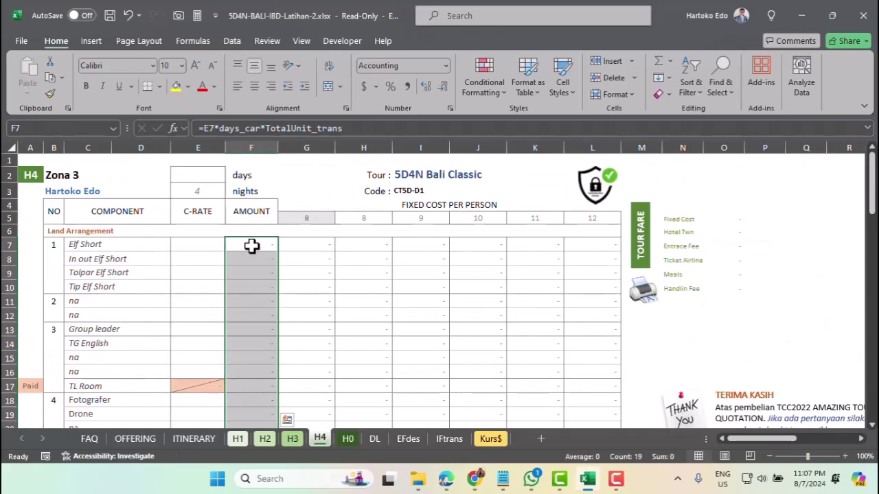
Copy the AMOUNT formulas in F7:F25 of sheet H4 into the AMOUNT column of sheet H0, starting at F7.
key(ctrl+c)
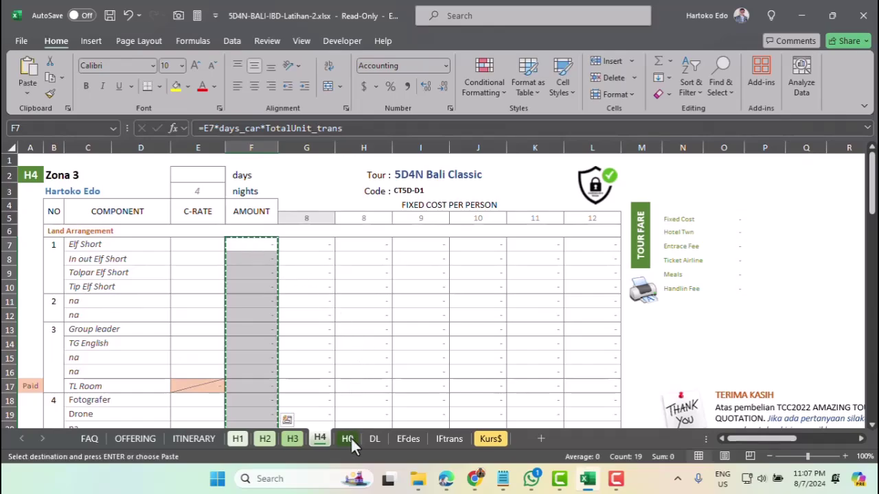
click(348, 437)
click(251, 243)
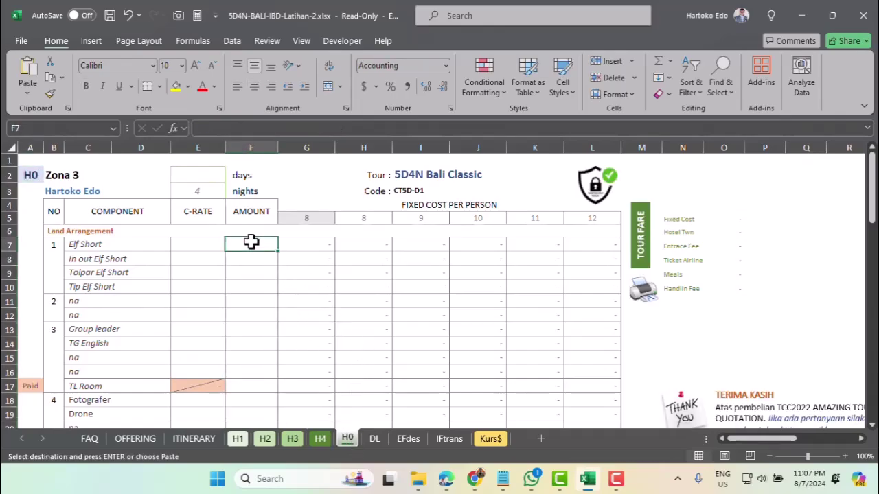
scroll(253, 245, down, 4)
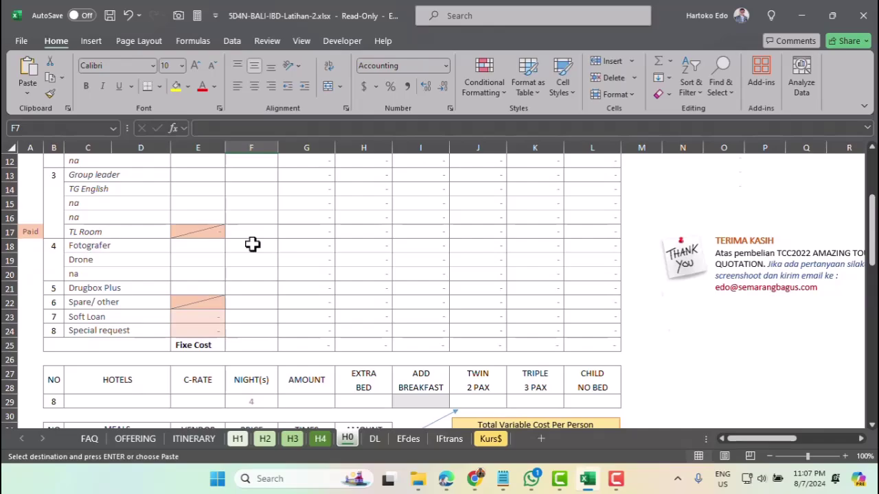
scroll(253, 245, up, 4)
key(ctrl+shift+Down)
key(Return)
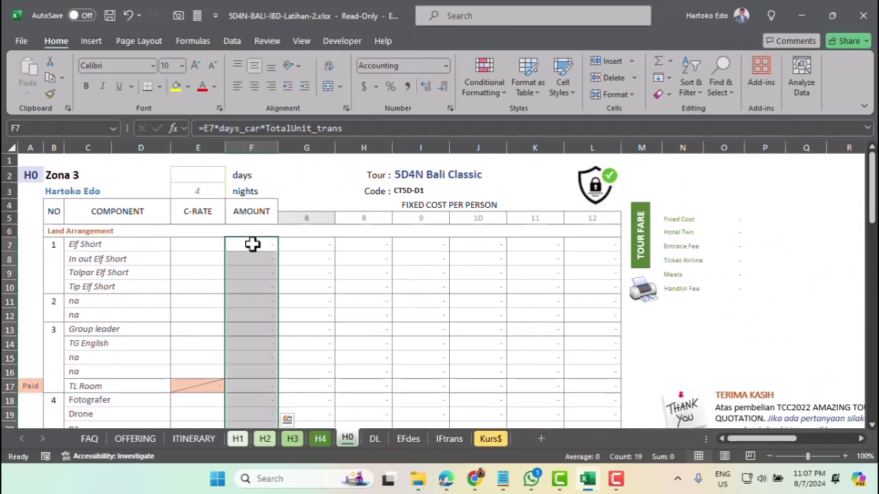
scroll(252, 243, down, 4)
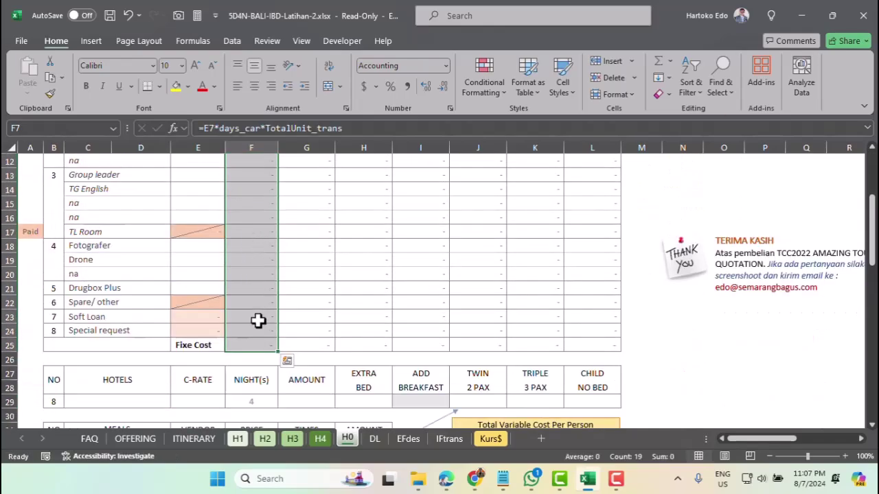
Copy the hotel cost formulas in G29:L30 of sheet H1 to the hotels table of sheet H2, starting at G29.
click(240, 439)
scroll(249, 305, down, 2)
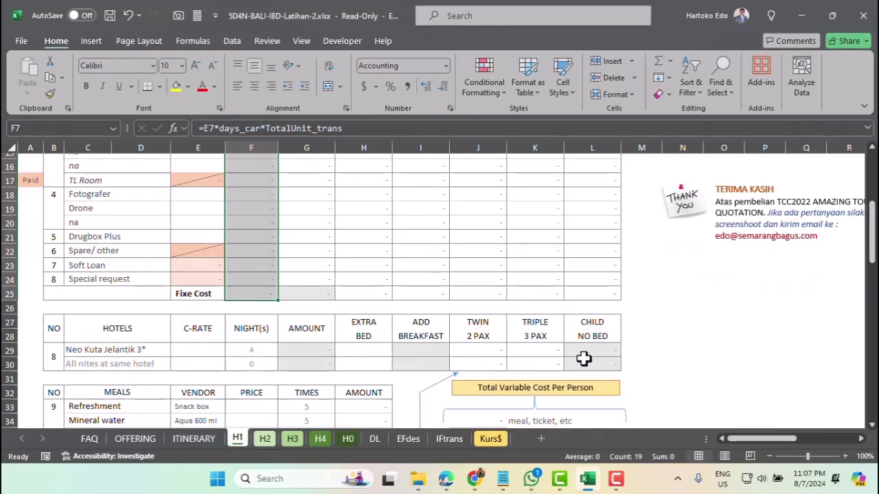
drag(307, 350, 586, 360)
key(ctrl+c)
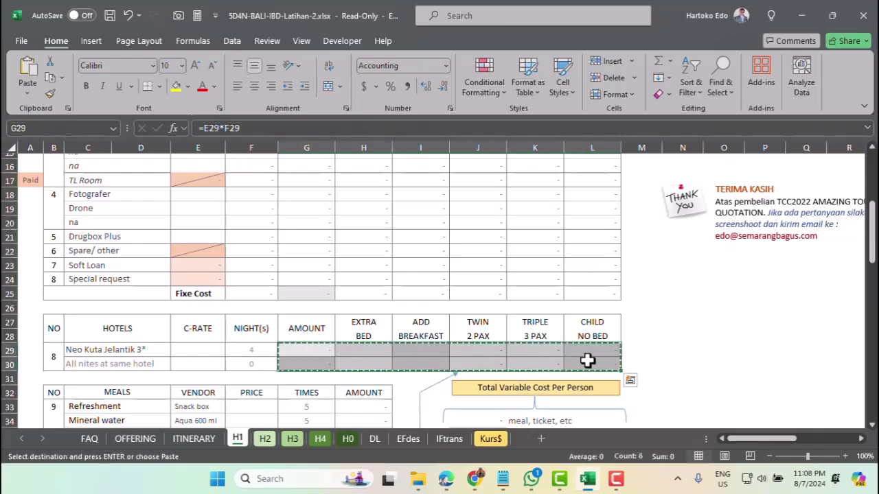
click(265, 440)
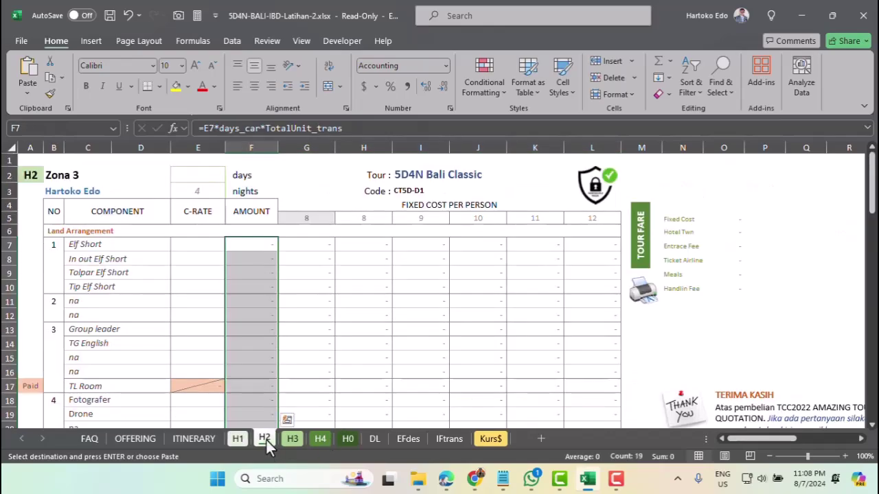
scroll(304, 364, down, 6)
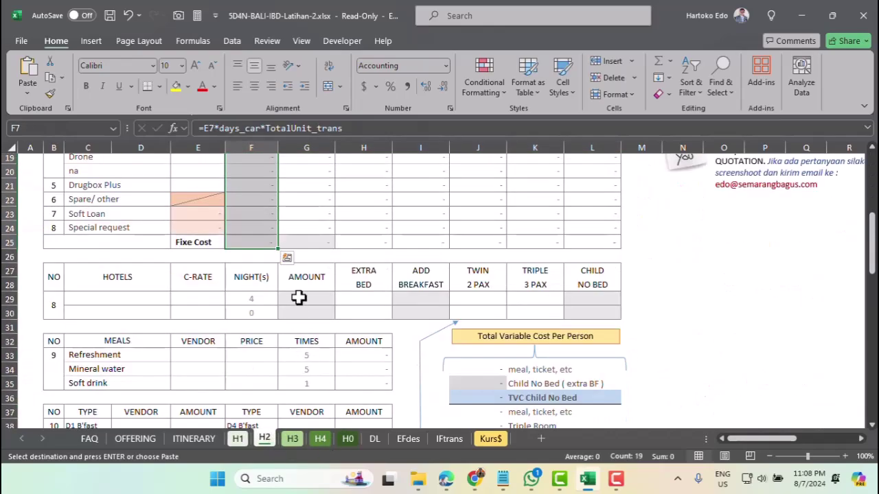
click(298, 296)
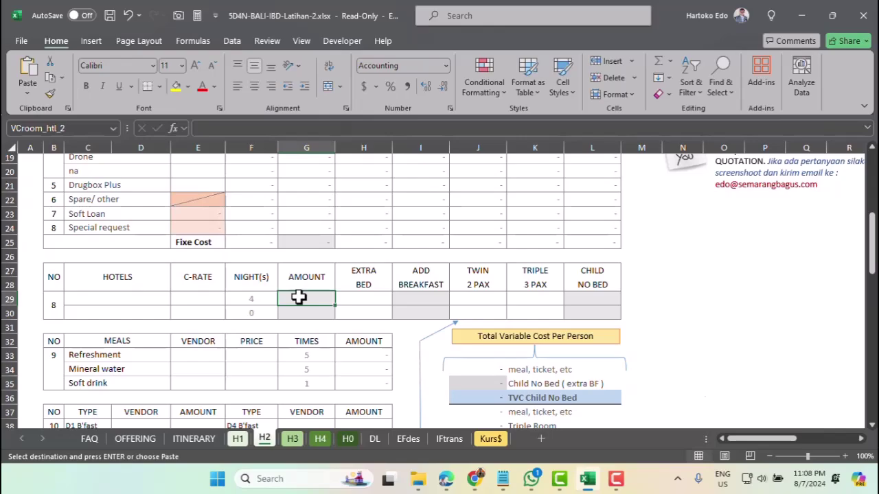
key(Return)
Compare the defined name of G29 on sheets H1 and H2, and change H2's twin formula in J29 to =VCroom_htl_2/2.
click(298, 296)
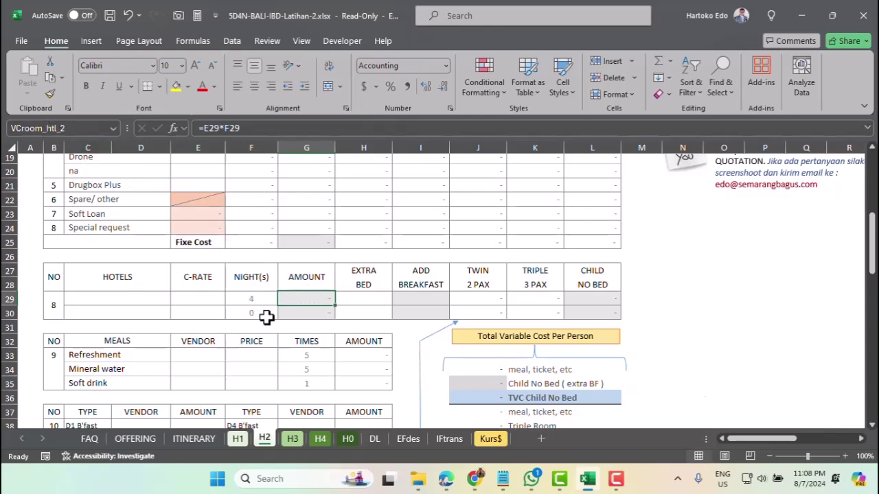
click(237, 439)
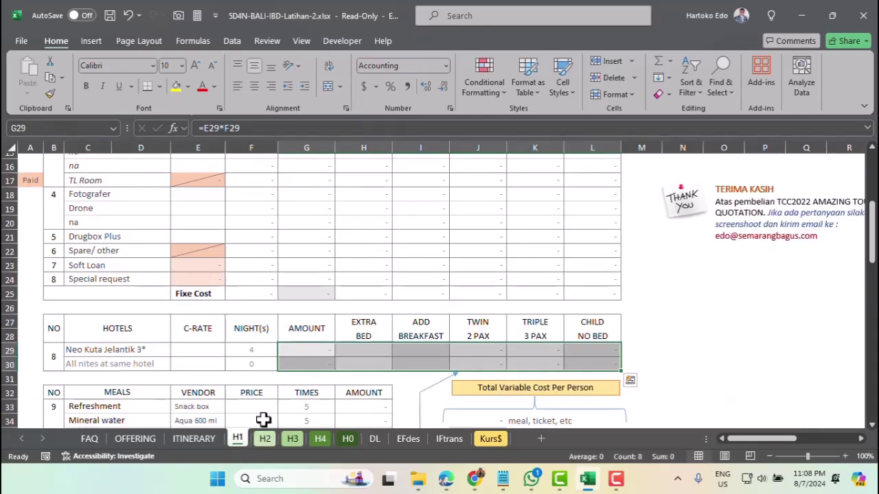
click(304, 351)
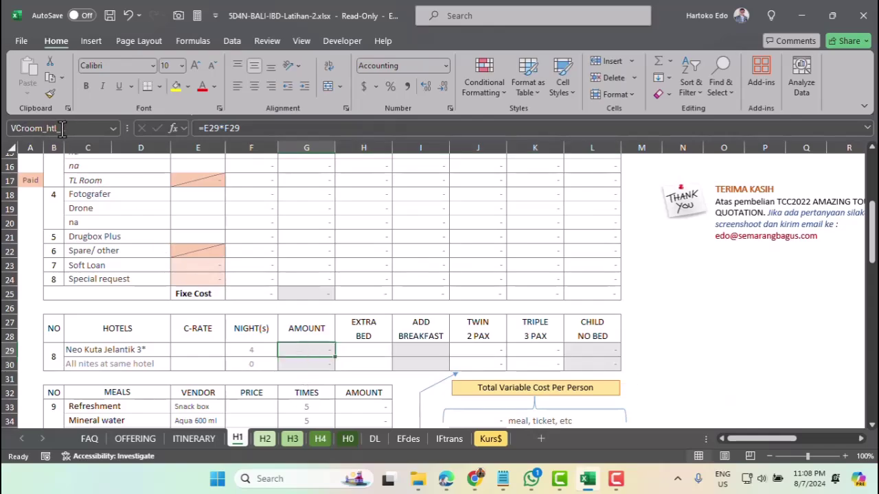
click(265, 441)
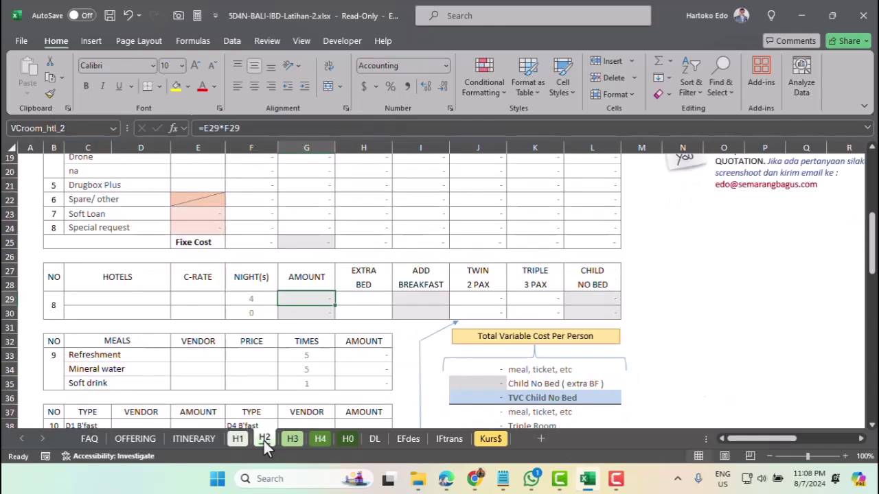
click(485, 301)
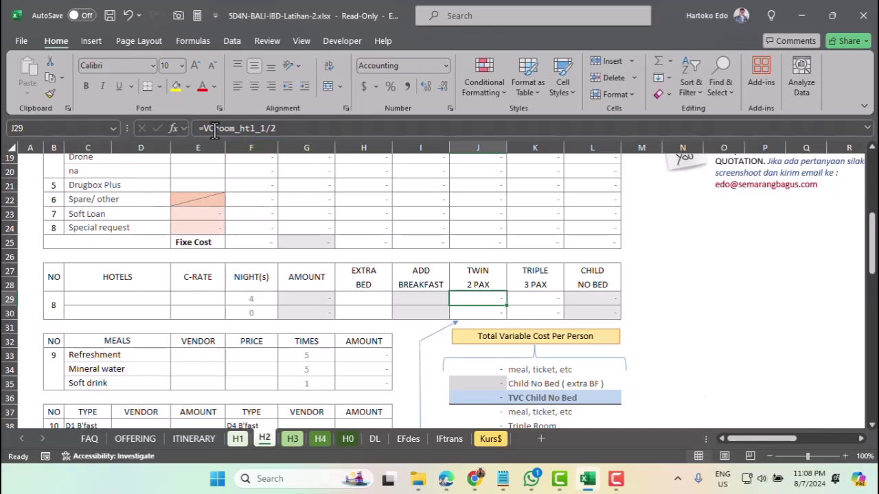
click(259, 129)
text(b)
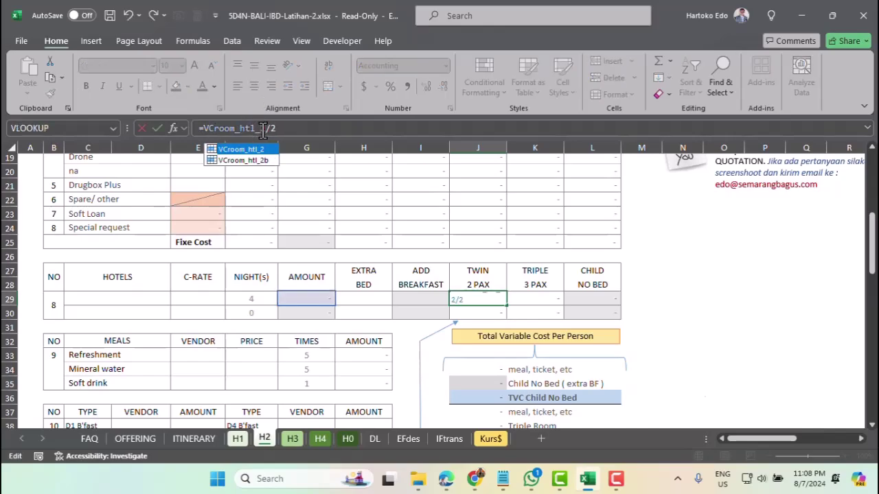
key(Return)
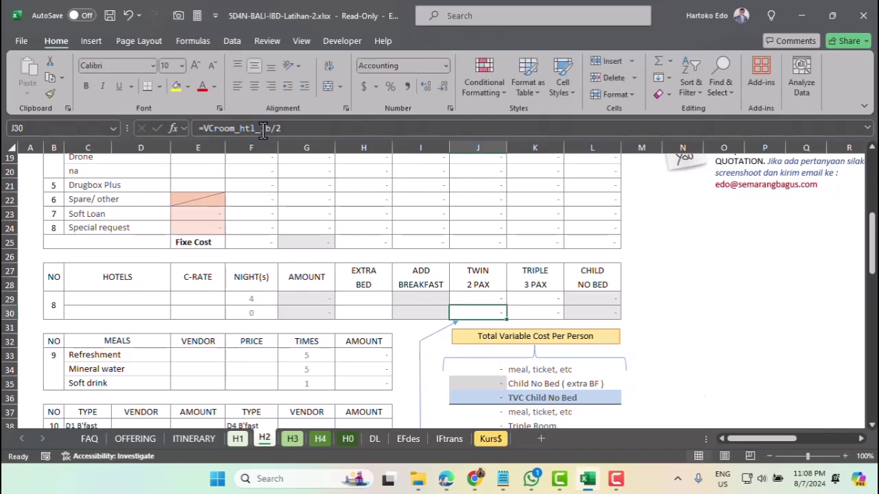
Change the second hotel's twin formula in J30 of sheet H2 to =VCroom_htl_2b/2.
click(264, 128)
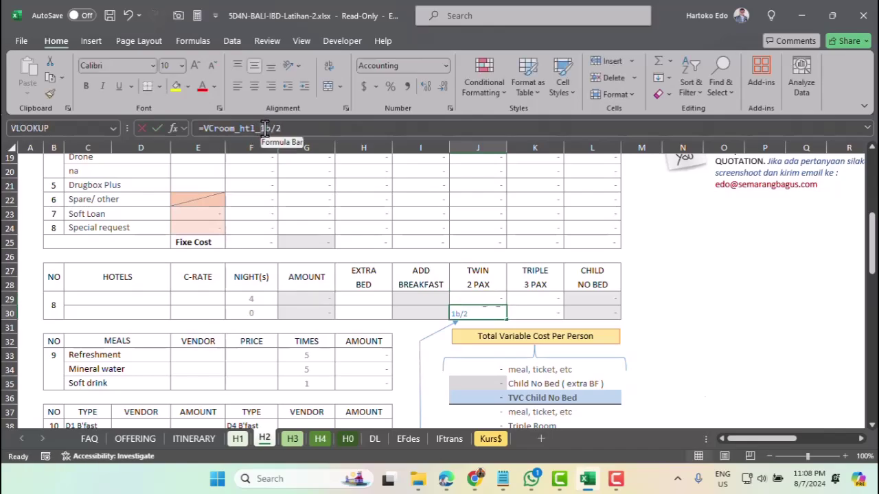
key(BackSpace)
text(2)
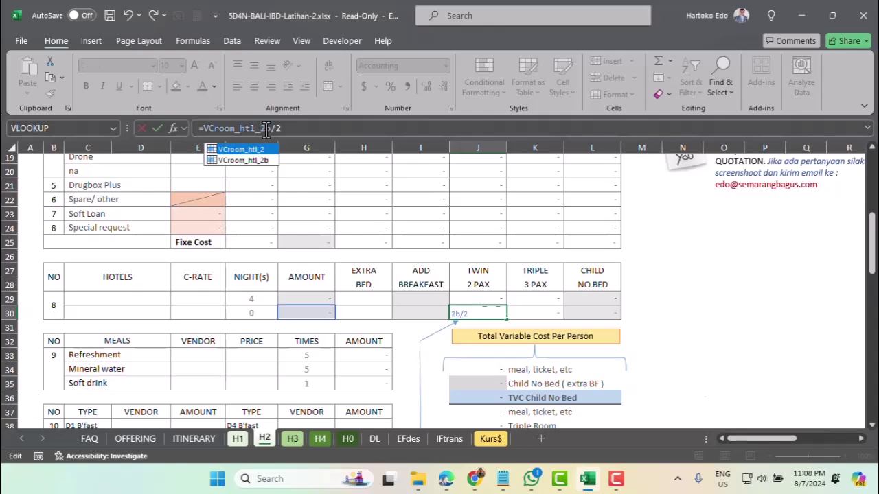
key(Return)
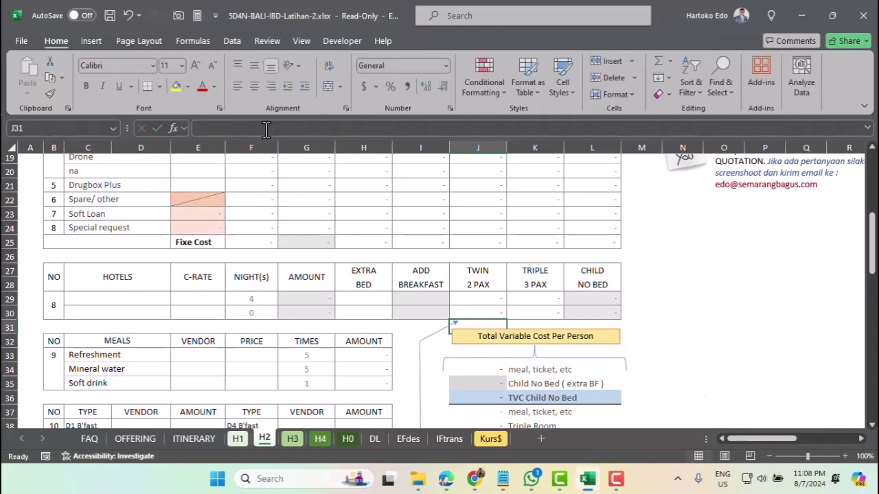
Change H2's triple formulas to =((VCroom_htl_2)+(H29*F29))/3 in K29 and =((VCroom_htl_2b)+(H30*F30))/3 in K30.
click(538, 300)
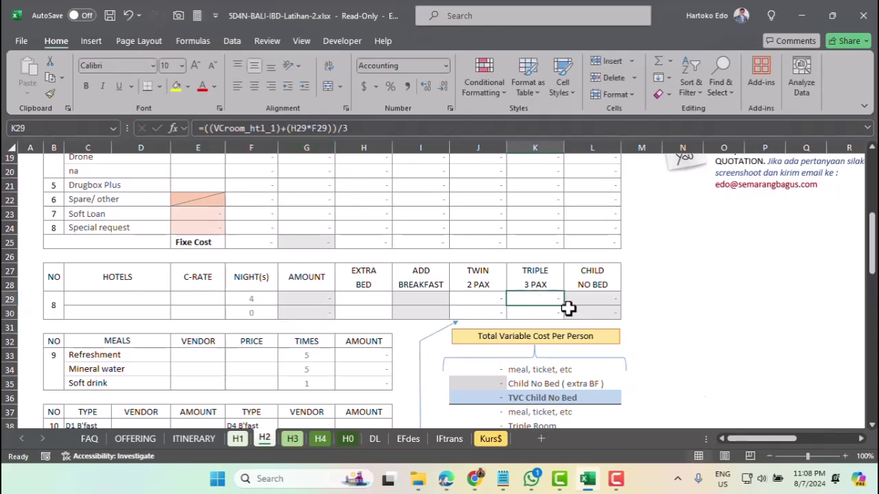
click(274, 129)
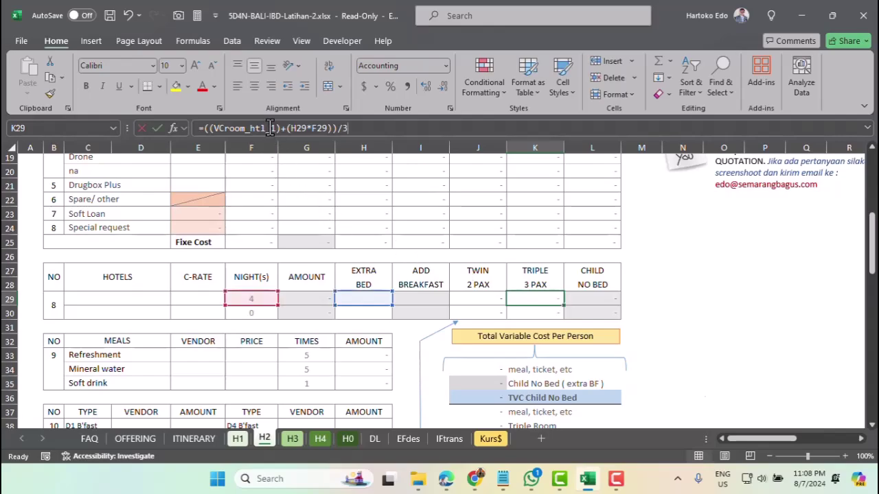
text(2)
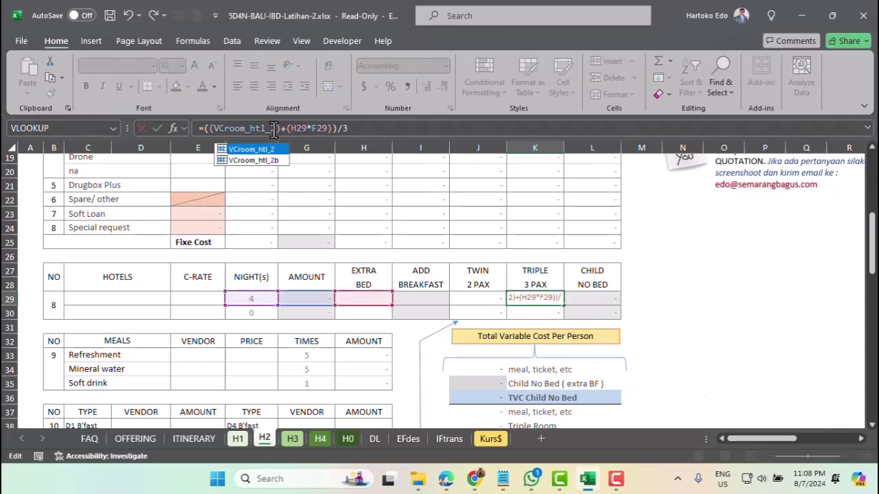
key(Return)
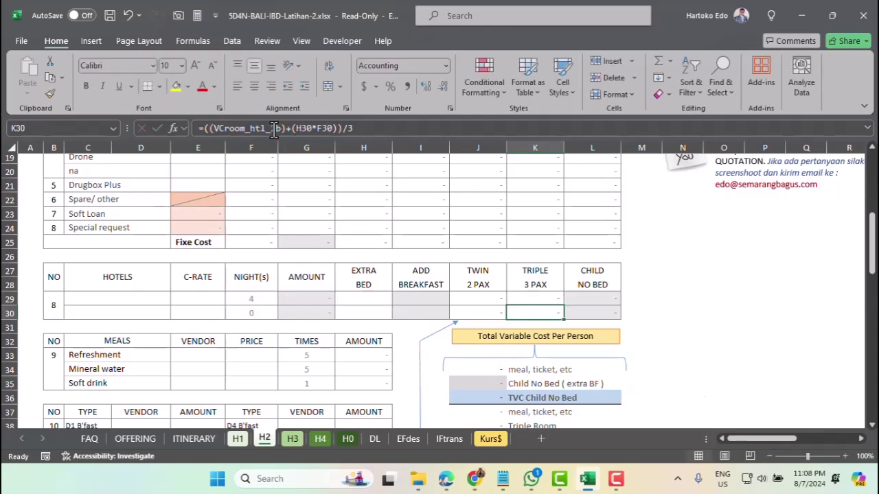
click(273, 128)
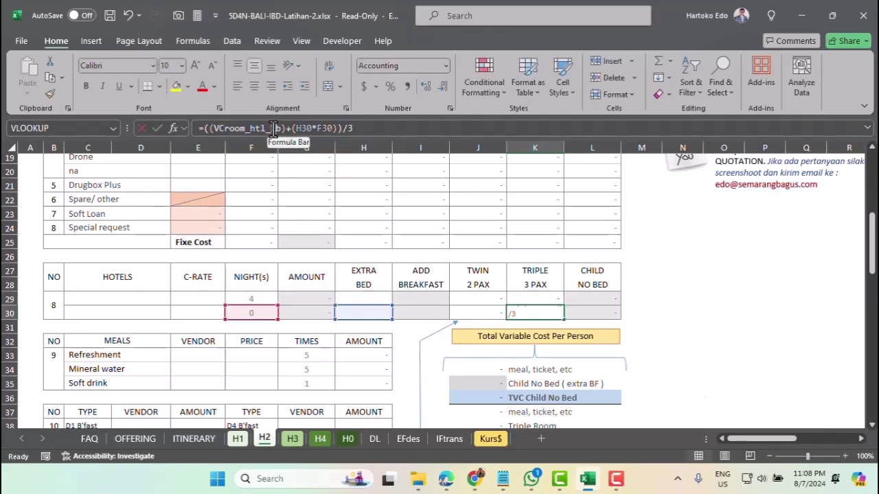
key(BackSpace)
text(2)
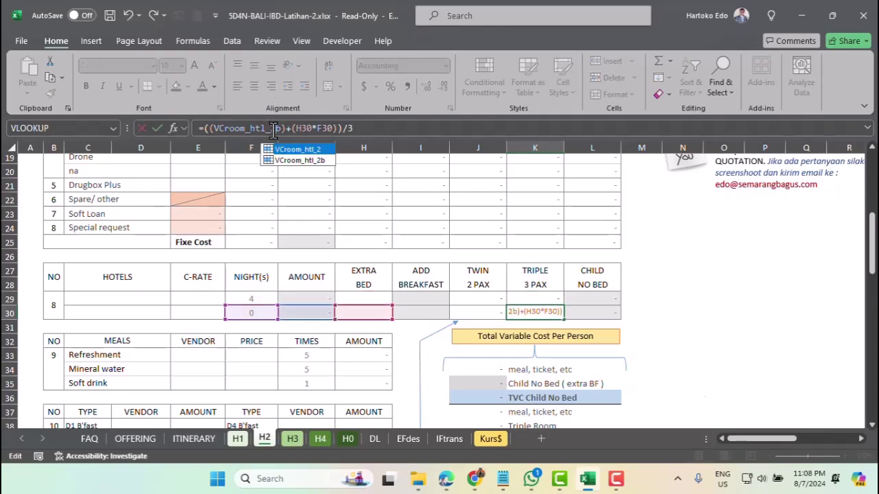
key(Return)
Change H2's child-no-bed formulas to =AddBf_htl_2*F29 in L29 and =AddBf_htl_2b*F30 in L30.
click(594, 299)
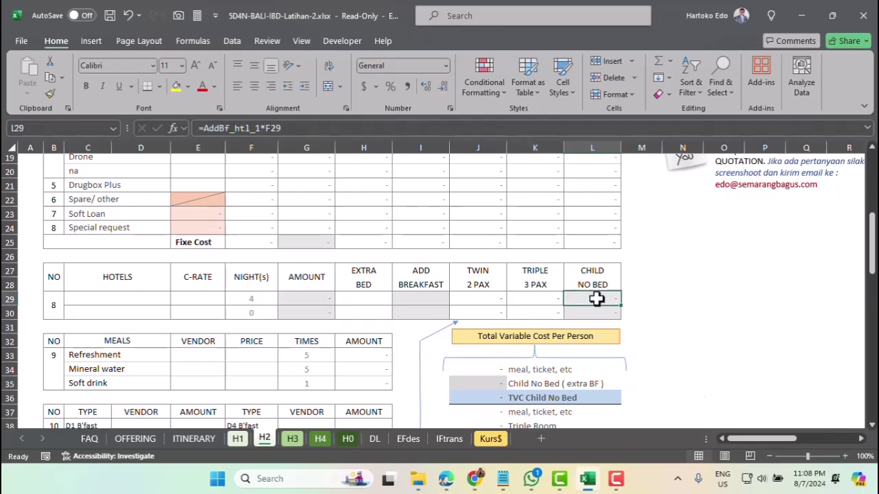
click(259, 129)
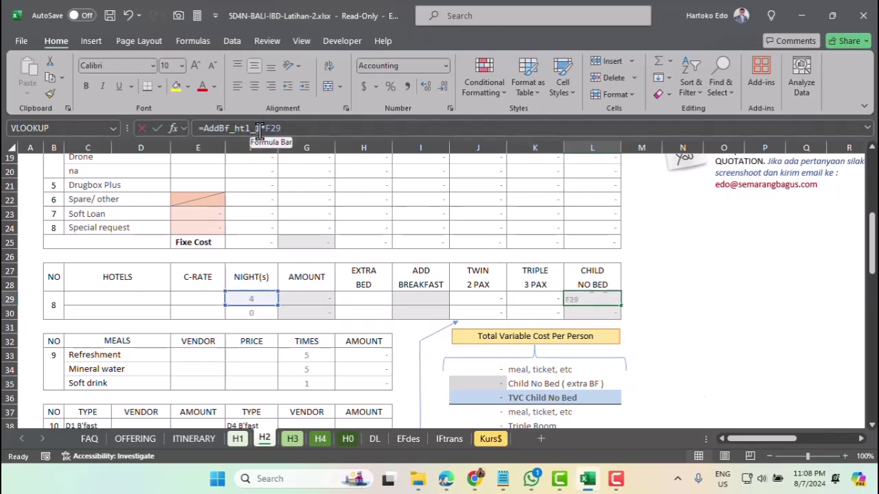
key(Return)
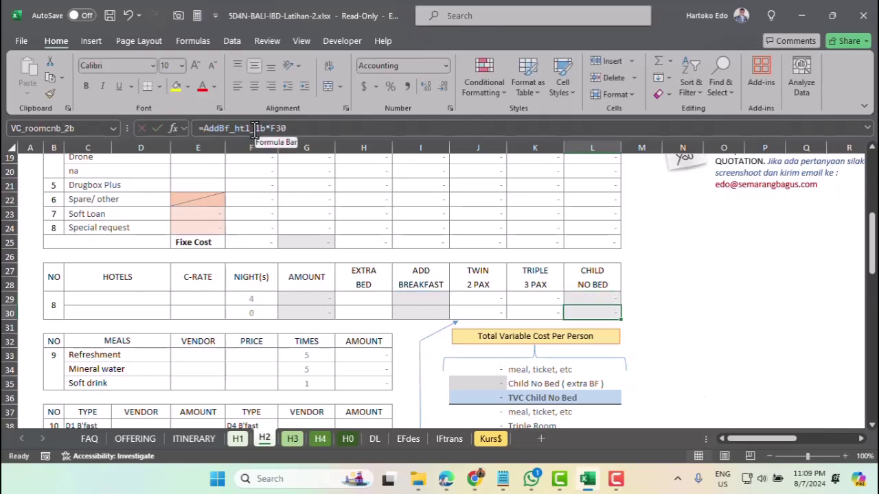
click(258, 129)
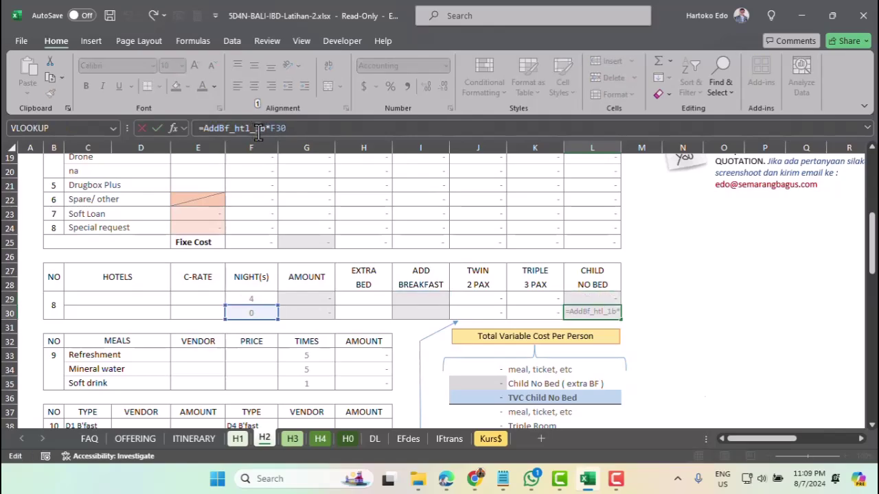
key(BackSpace)
text(2)
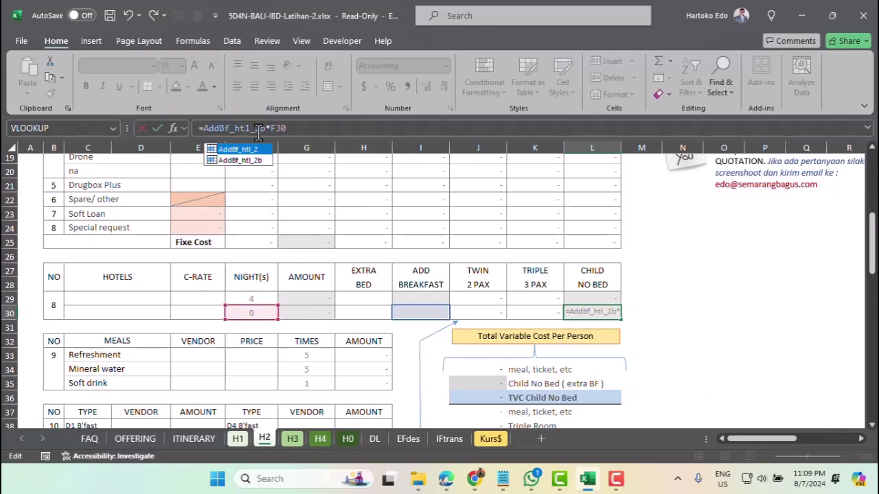
key(Return)
Copy the hotel cost formulas in G29:L30 of sheet H2 to the hotels table of sheet H3, starting at G29.
click(304, 298)
drag(349, 313, 594, 309)
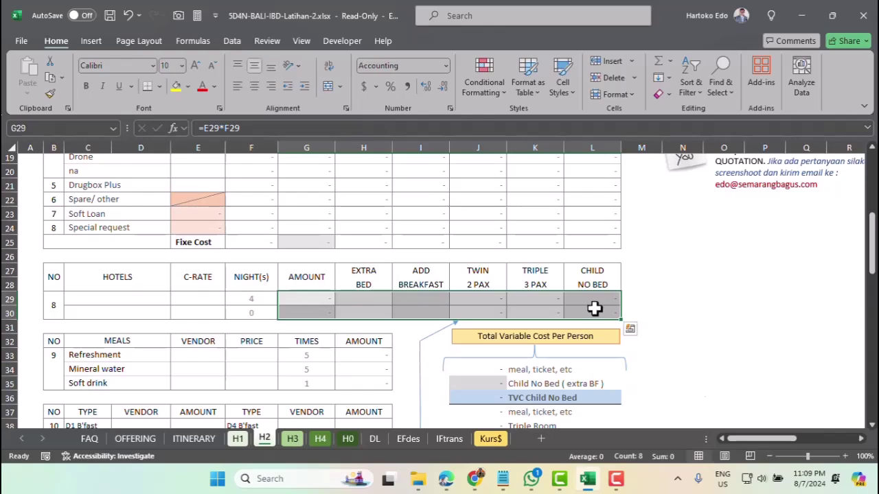
key(ctrl+c)
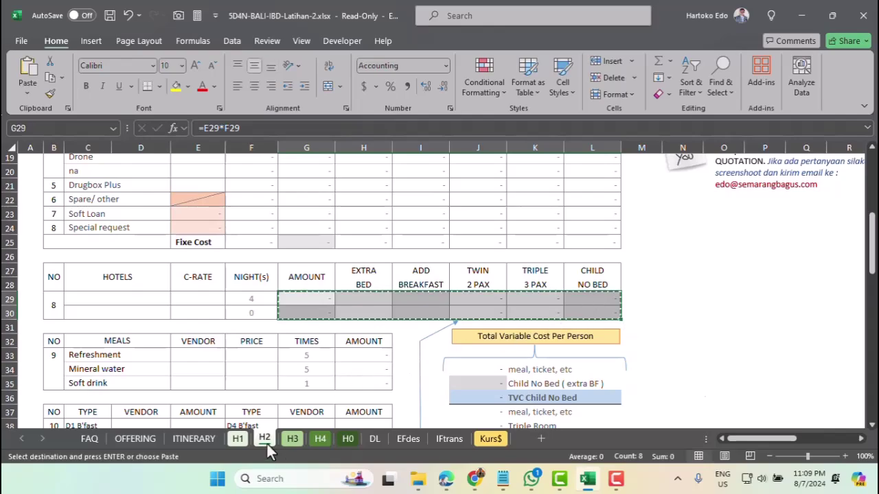
click(292, 440)
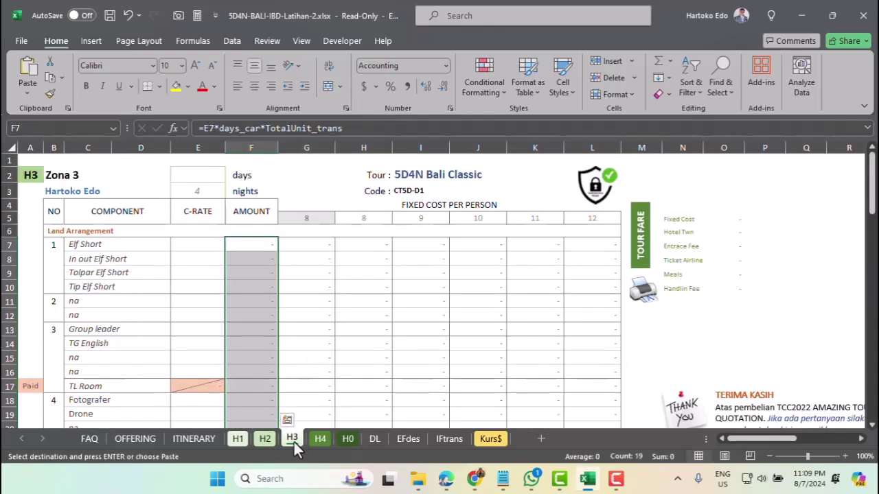
scroll(287, 332, down, 2)
scroll(287, 332, down, 4)
click(305, 297)
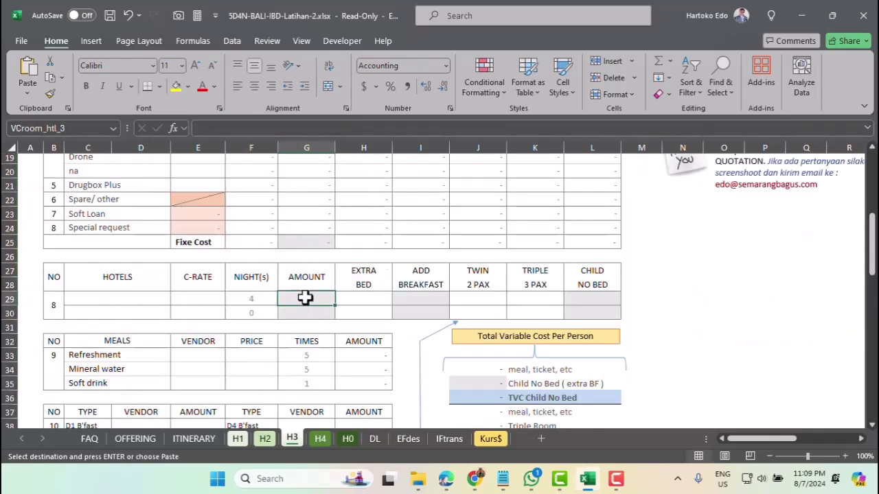
key(Return)
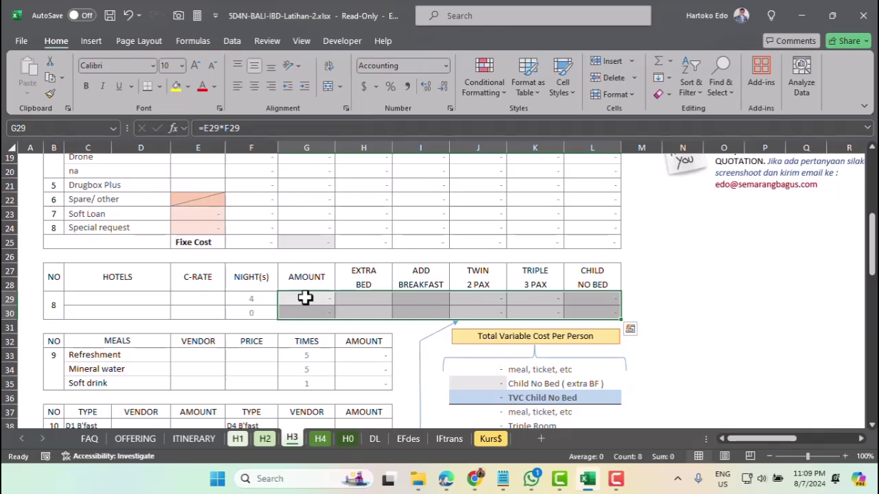
Check the defined names of G29 and G30 on sheet H3, and change the twin formulas to =VCroom_htl_3/2 in J29 and =VCroom_htl_3b/2 in J30.
click(305, 297)
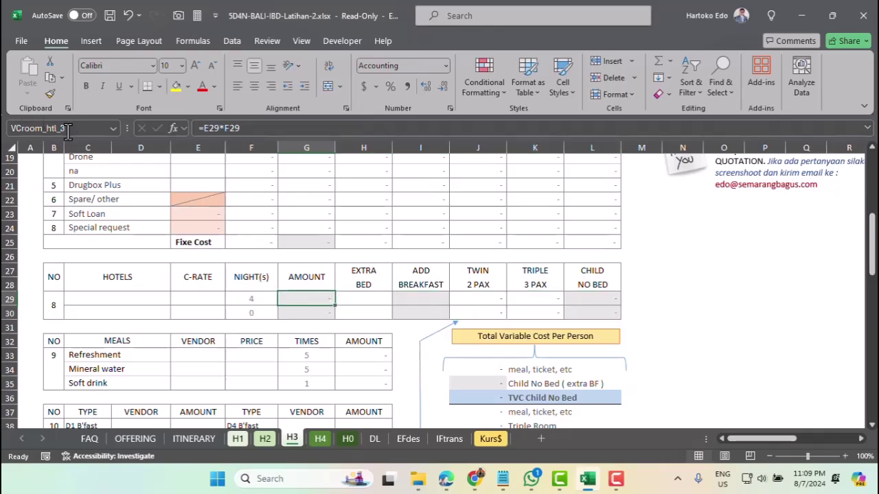
click(316, 311)
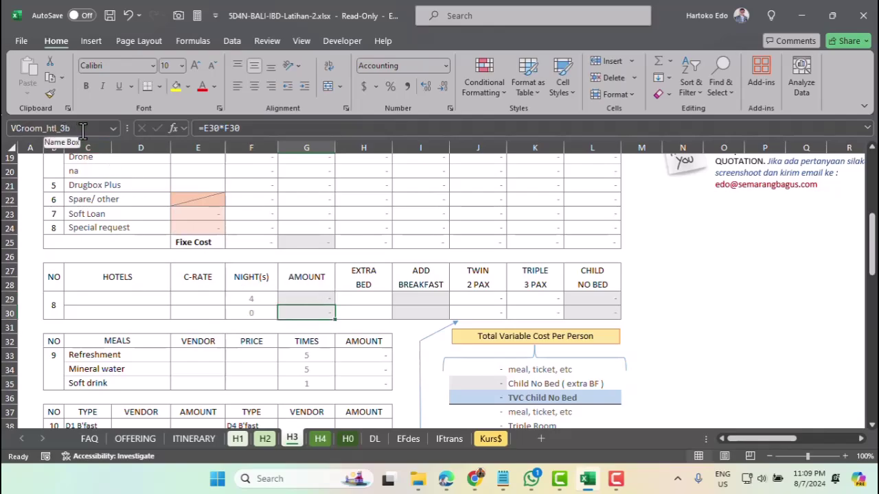
click(484, 298)
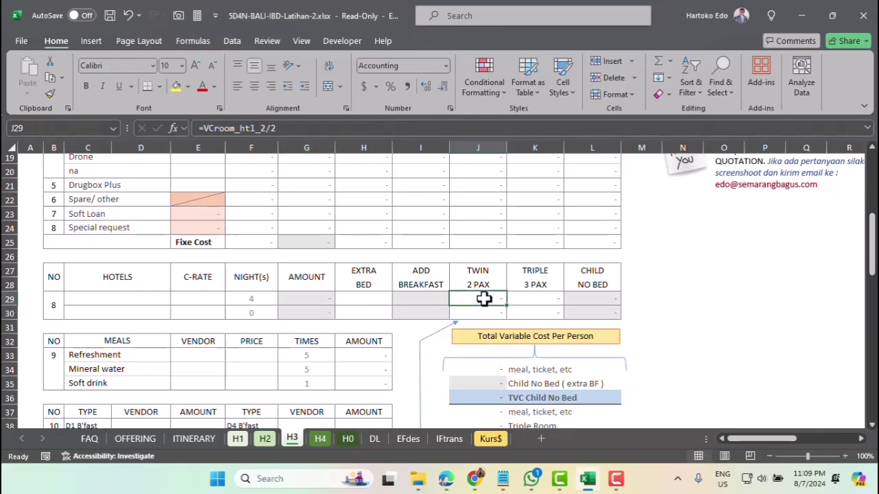
click(265, 130)
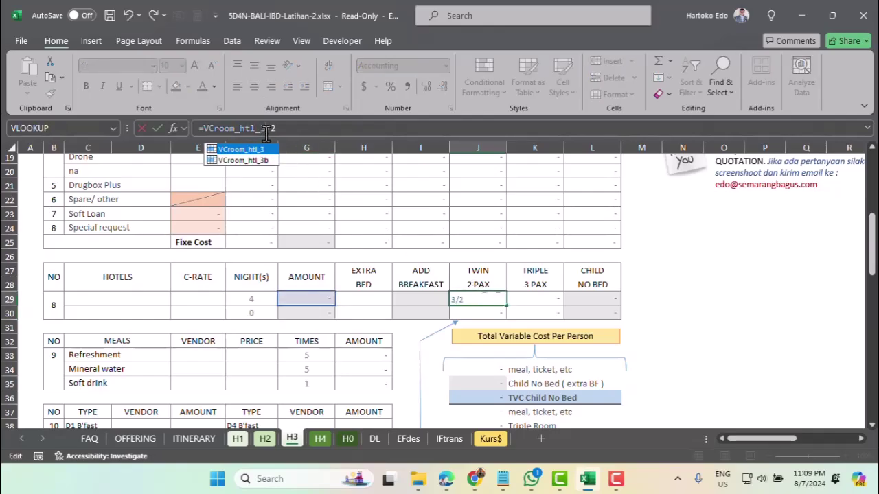
text(1)
key(Return)
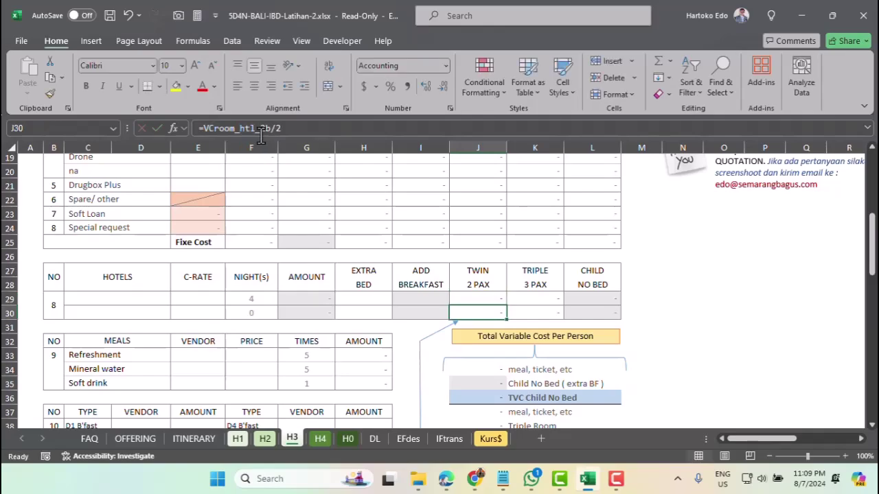
click(262, 130)
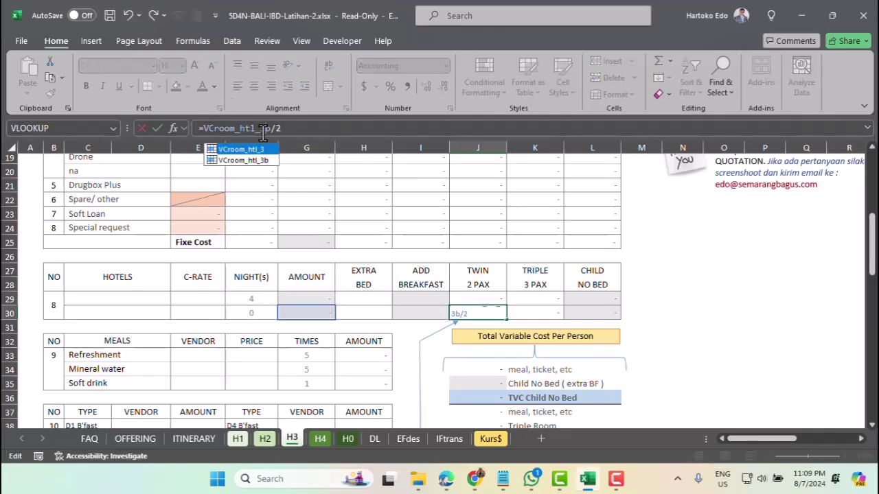
key(Return)
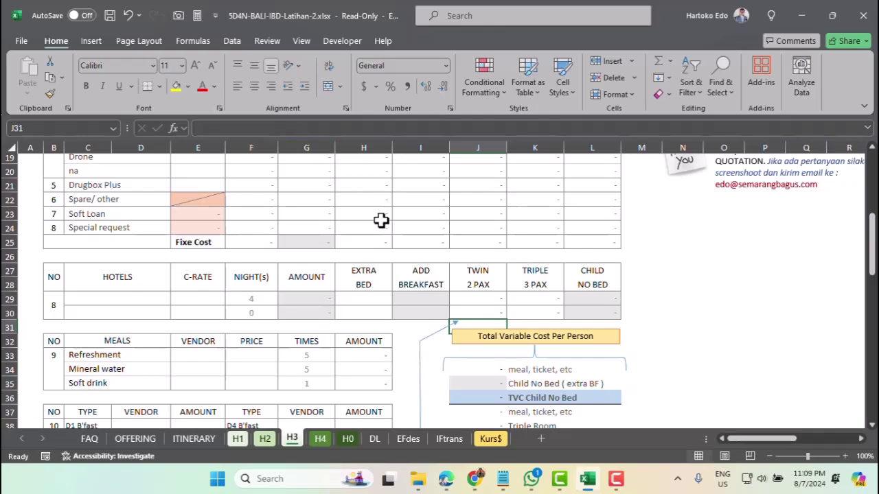
Change H3's triple formulas to =((VCroom_htl_3)+(H29*F29))/3 in K29 and =((VCroom_htl_3b)+(H30*F30))/3 in K30.
click(545, 299)
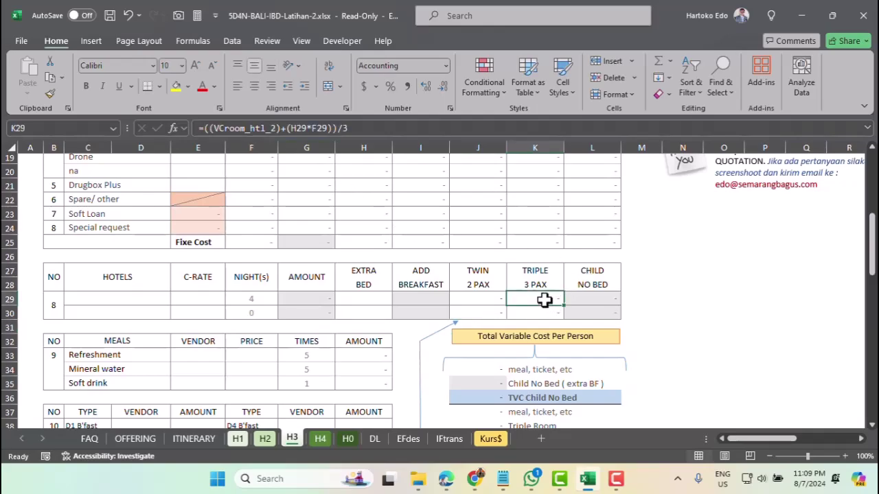
click(272, 129)
text(b)
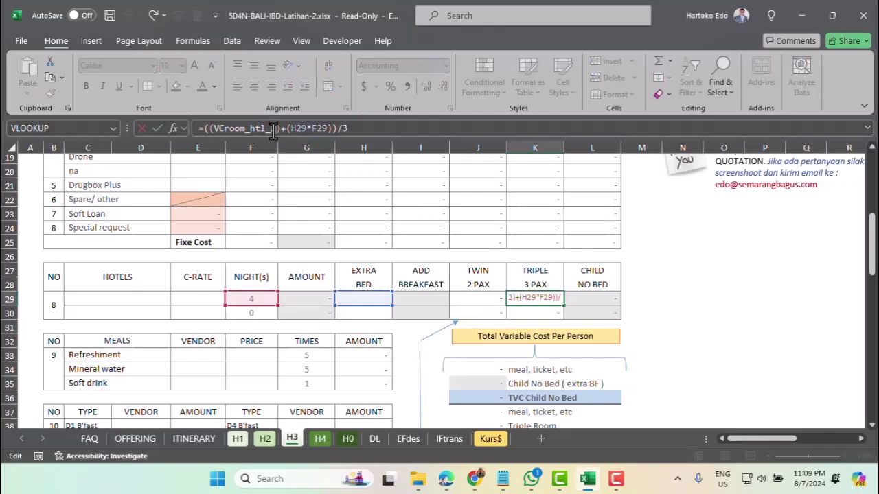
key(Return)
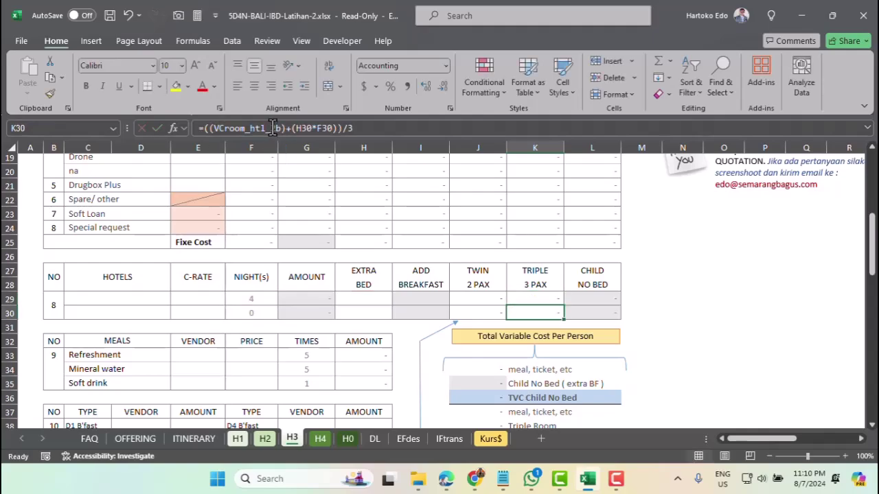
click(273, 128)
text(3)
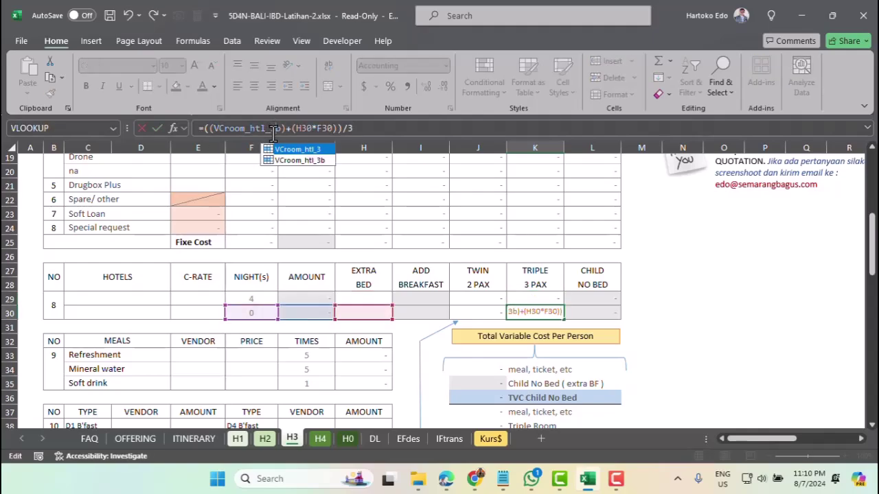
key(Return)
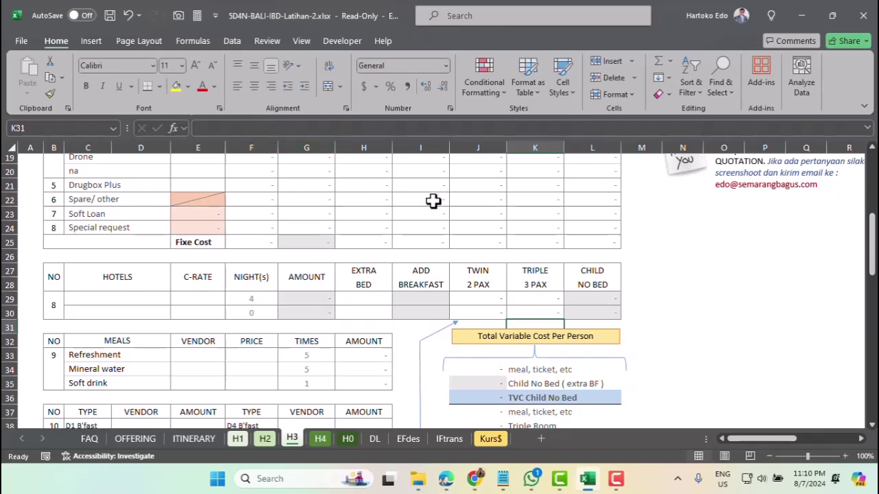
Change H3's child-no-bed formulas to =AddBf_htl_3*F29 in L29 and =AddBf_htl_3b*F30 in L30.
click(601, 296)
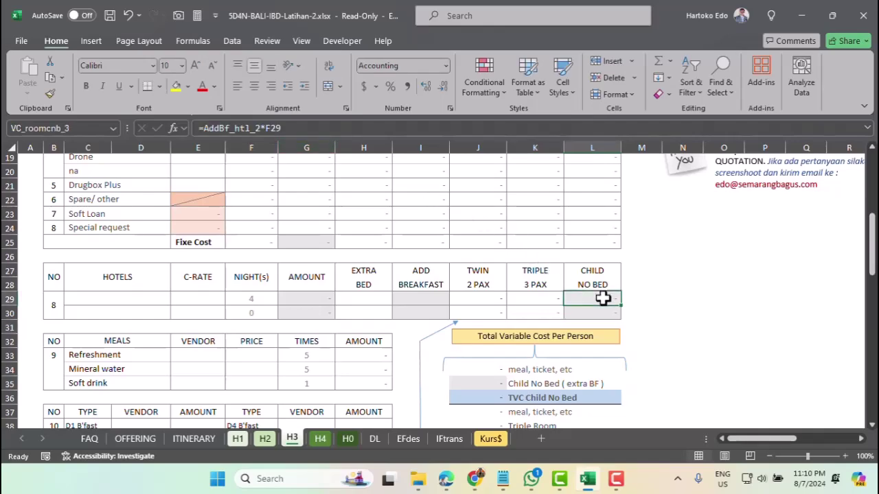
click(257, 129)
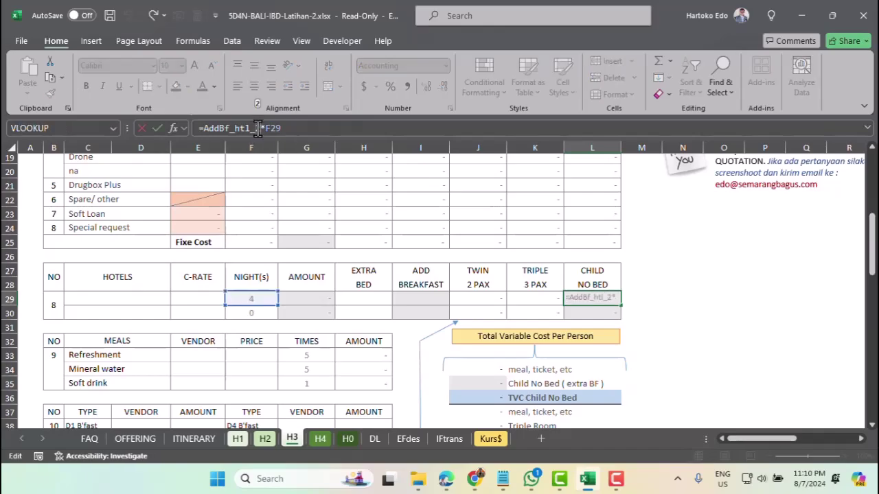
text(b)
key(Return)
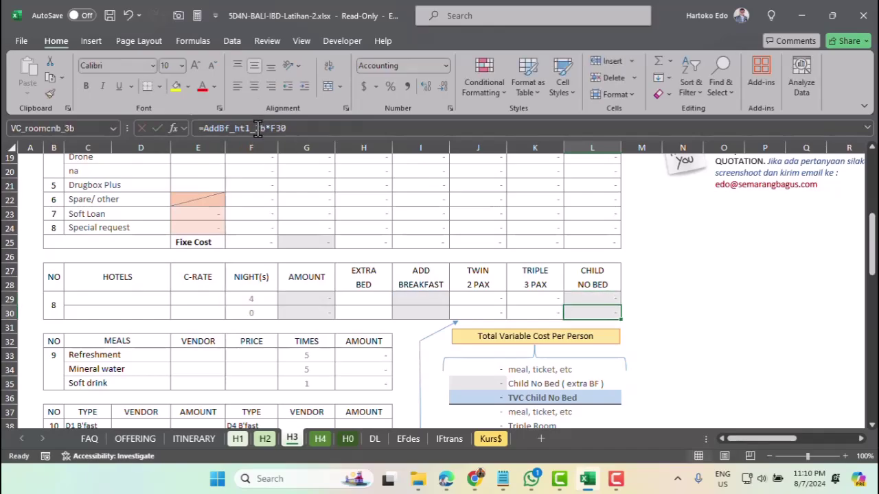
click(259, 128)
key(BackSpace)
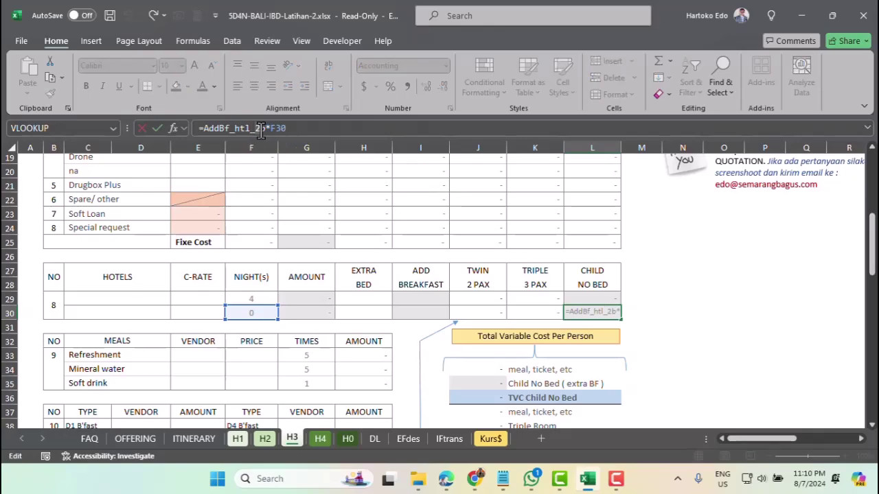
text(3)
key(Return)
Copy the hotel cost formulas in G29:L30 of sheet H3 to the hotels table of sheet H4, starting at G29.
drag(307, 299, 578, 310)
key(ctrl+c)
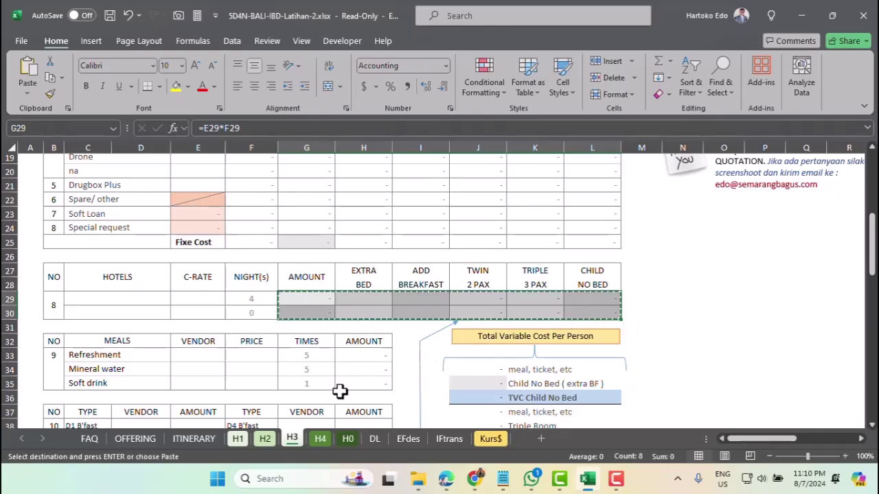
click(318, 439)
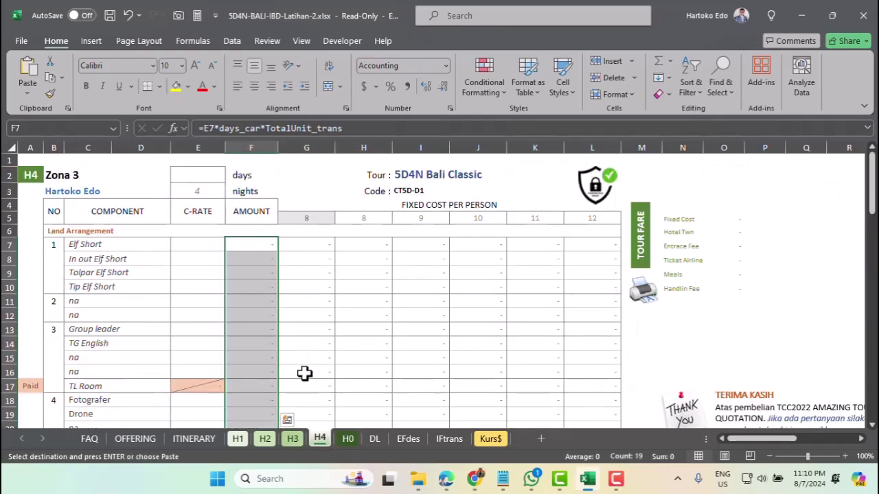
scroll(302, 371, down, 5)
click(309, 351)
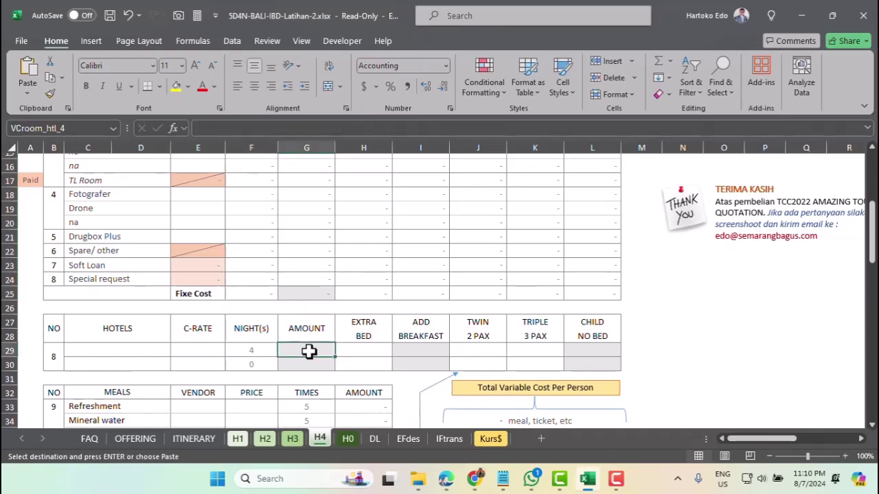
key(Return)
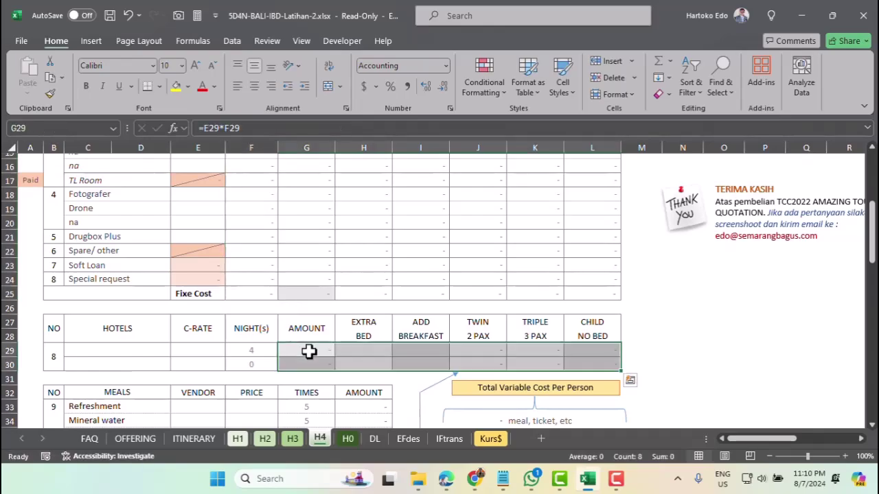
Check the defined names of G29 and G30 on sheet H4, and change the twin formulas to =VCroom_htl_4/2 in J29 and =VCroom_htl_4b/2 in J30.
click(309, 351)
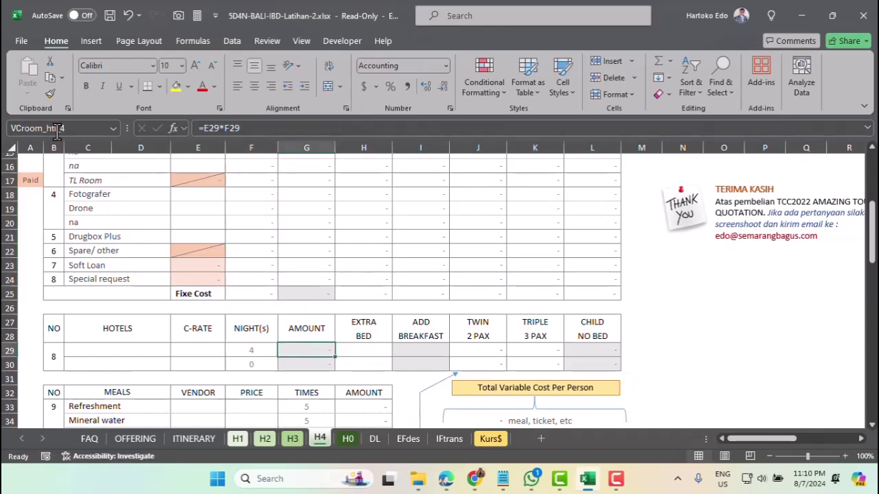
click(307, 364)
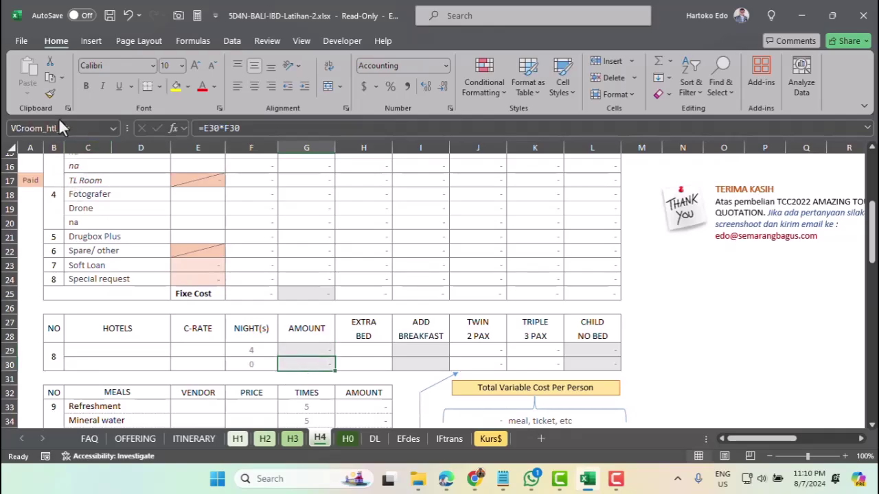
click(480, 347)
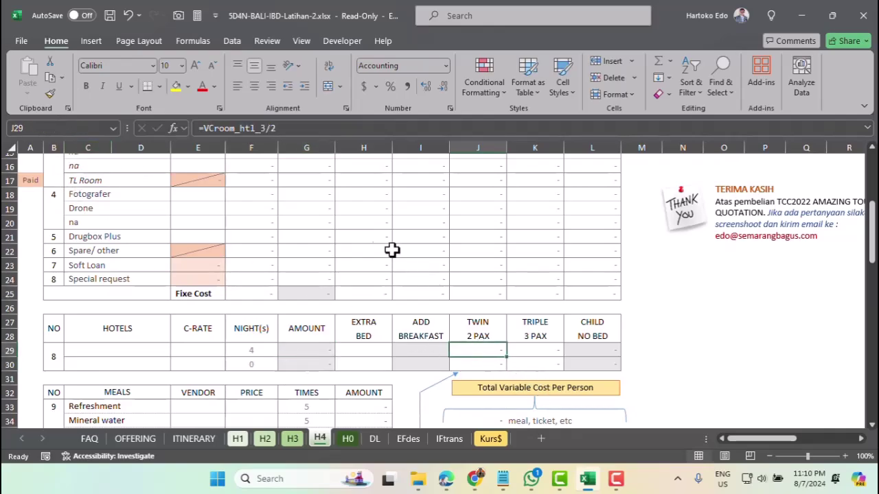
click(259, 128)
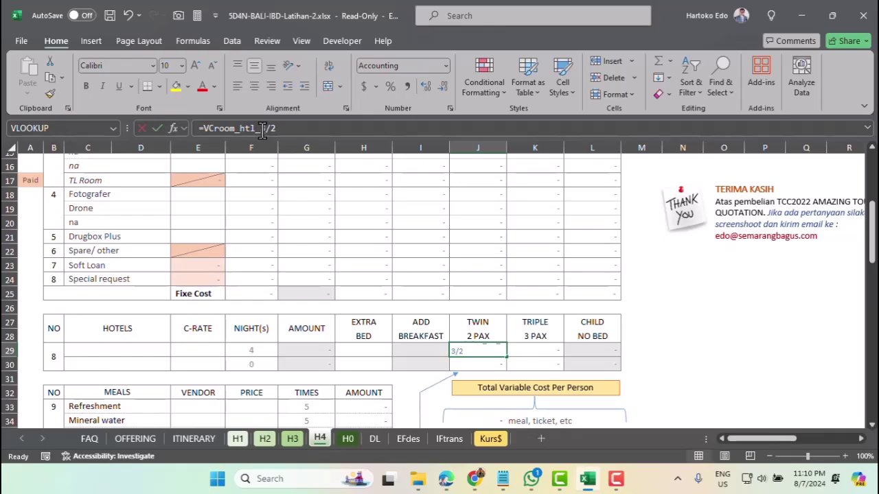
key(BackSpace)
text(b)
key(Return)
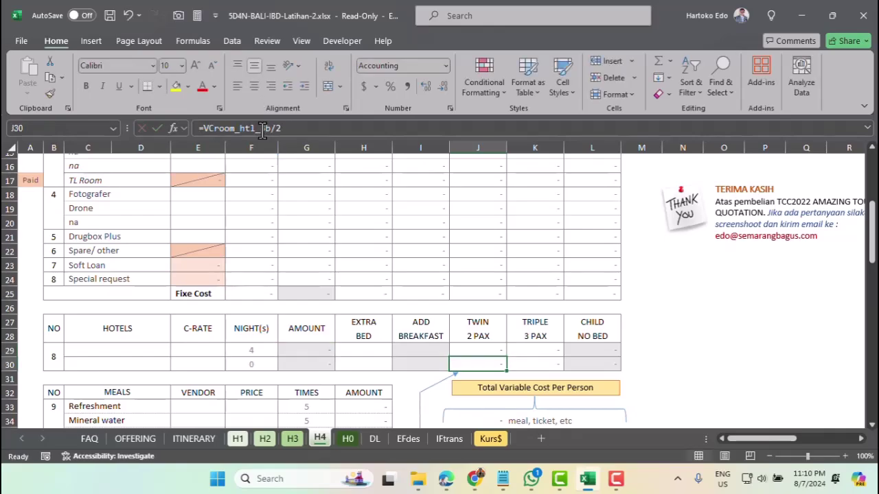
click(263, 128)
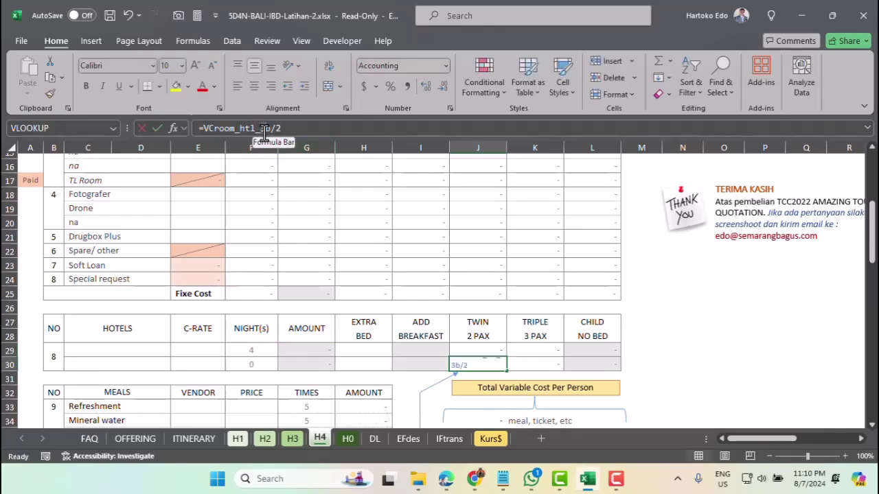
text(4)
key(Return)
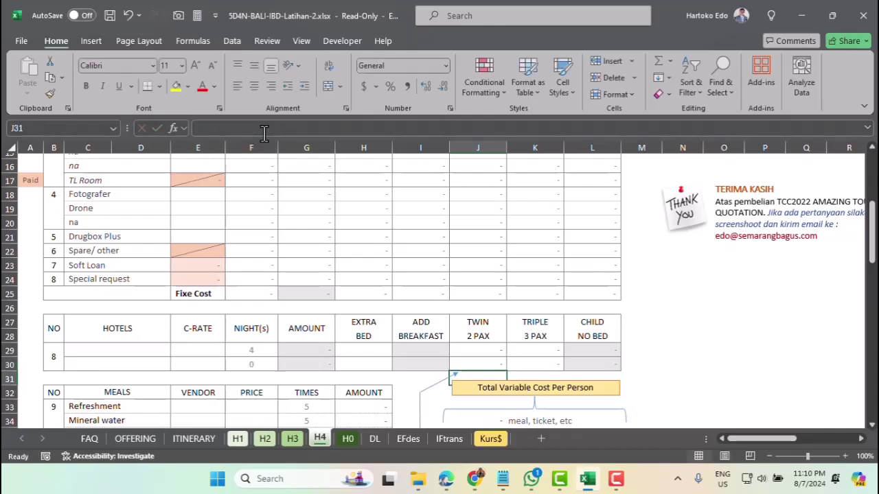
Change H4's triple formulas to =((VCroom_htl_4)+(H29*F29))/3 in K29 and =((VCroom_htl_4b)+(H30*F30))/3 in K30.
click(534, 349)
click(274, 128)
key(BackSpace)
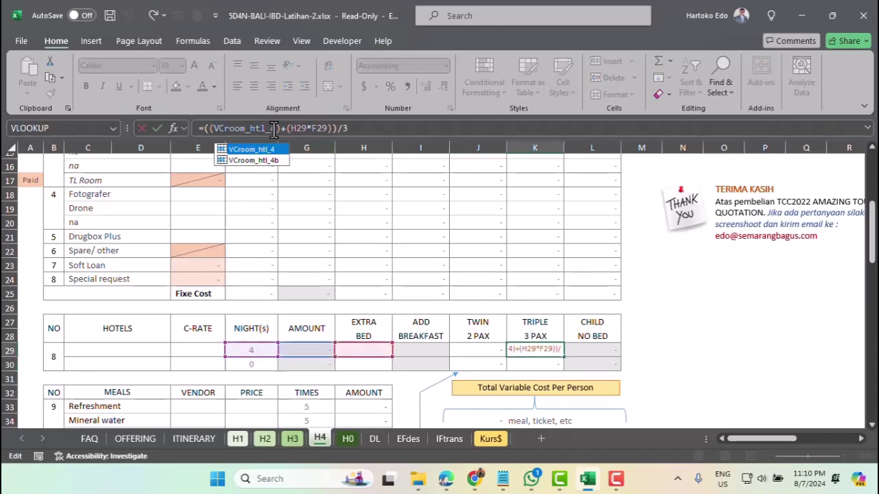
text(4)
key(Return)
click(271, 129)
key(BackSpace)
text(4b)+(H30*F30))/3)
key(Return)
Change H4's child-no-bed formulas to =AddBf_htl_4*F29 in L29 and =AddBf_htl_4b*F30 in L30.
click(603, 350)
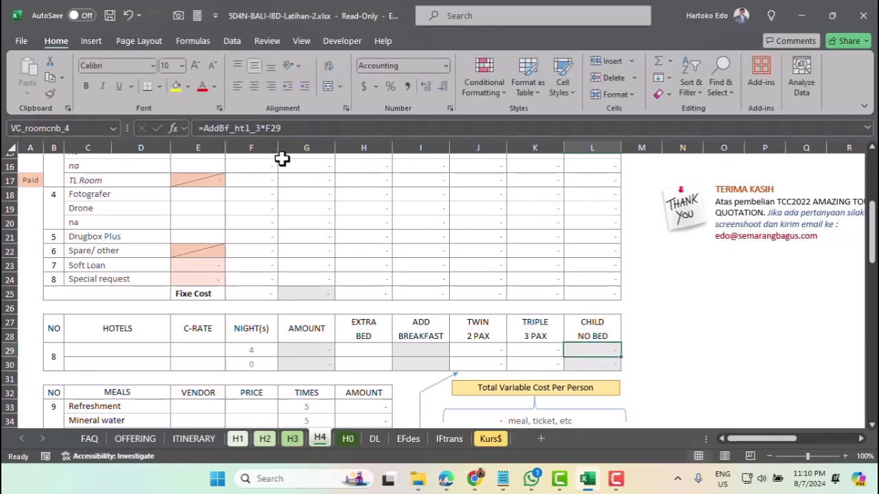
click(259, 129)
key(BackSpace)
text(4)
key(Return)
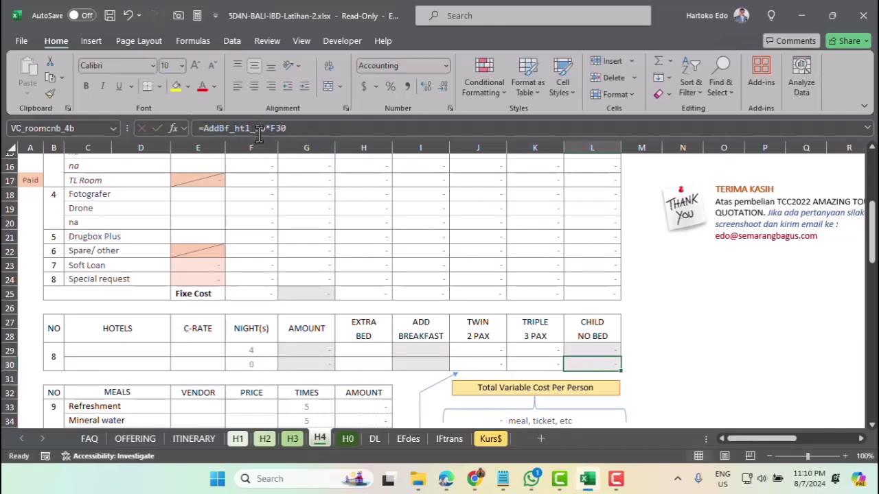
key(BackSpace)
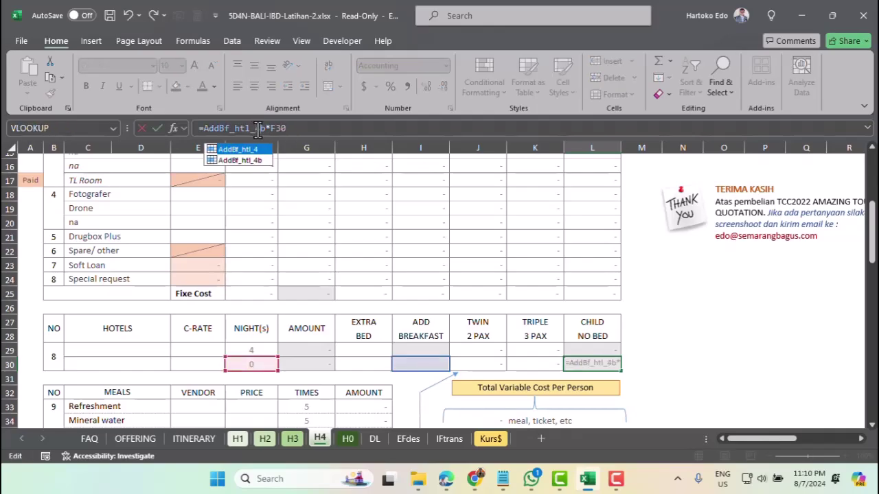
text(4)
key(Return)
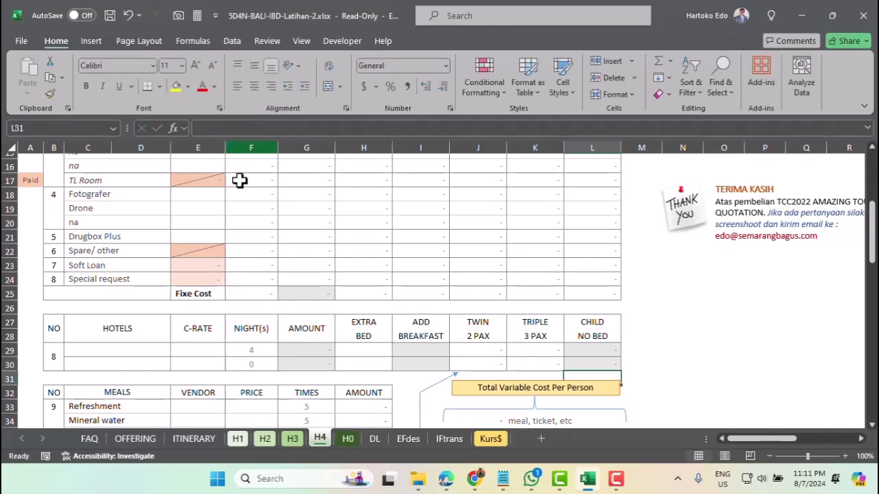
Copy the single-row hotel cost formulas in G29:L29 of sheet H4 to the hotels table of sheet H0, starting at G29.
click(348, 440)
scroll(278, 353, down, 1)
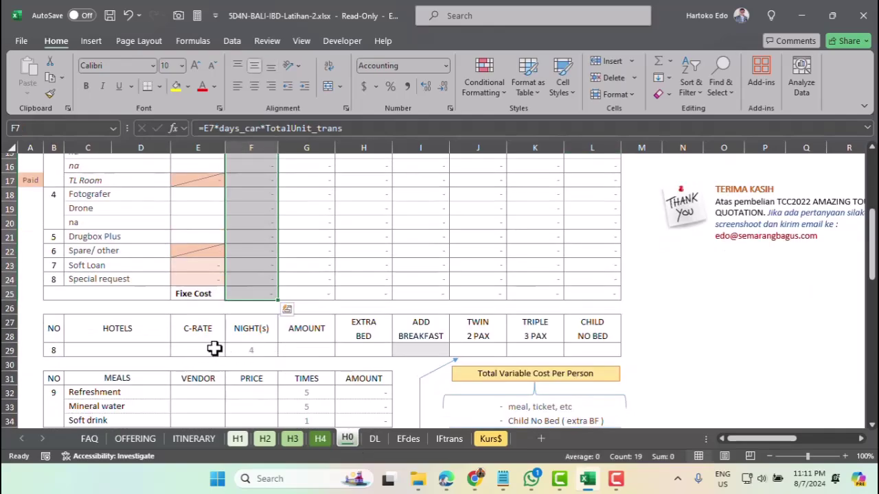
click(295, 353)
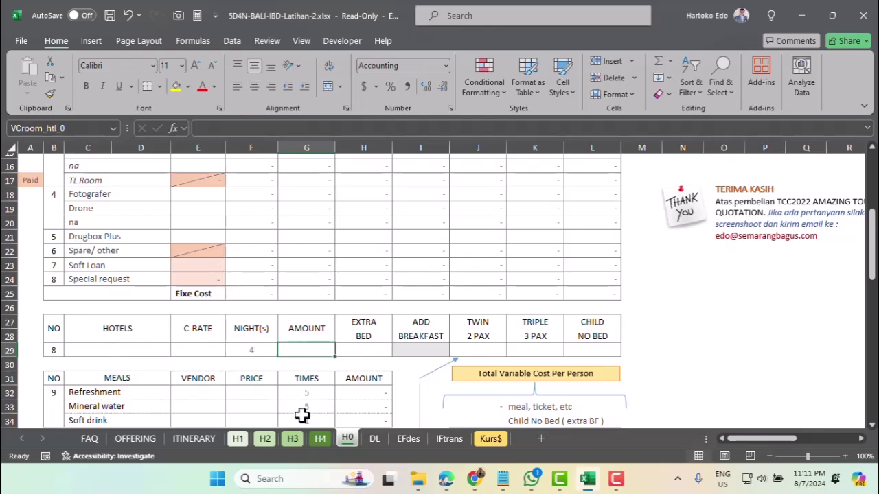
click(320, 439)
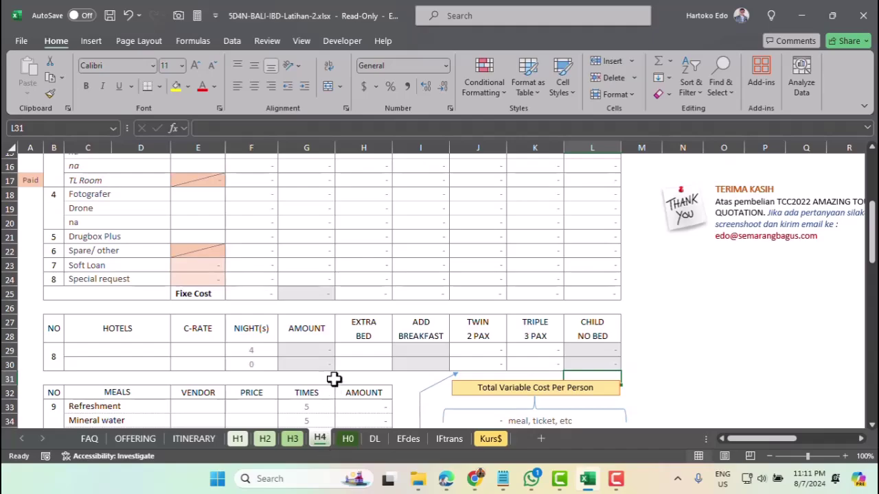
click(302, 350)
drag(303, 350, 607, 350)
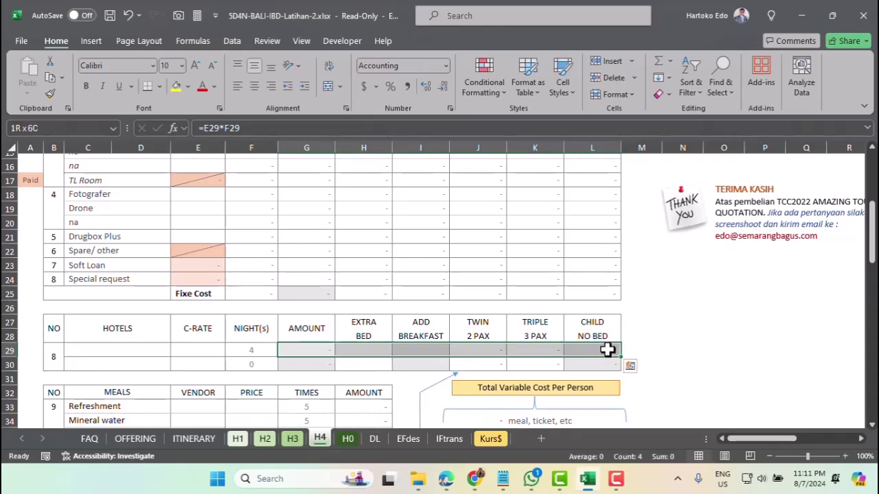
key(ctrl+c)
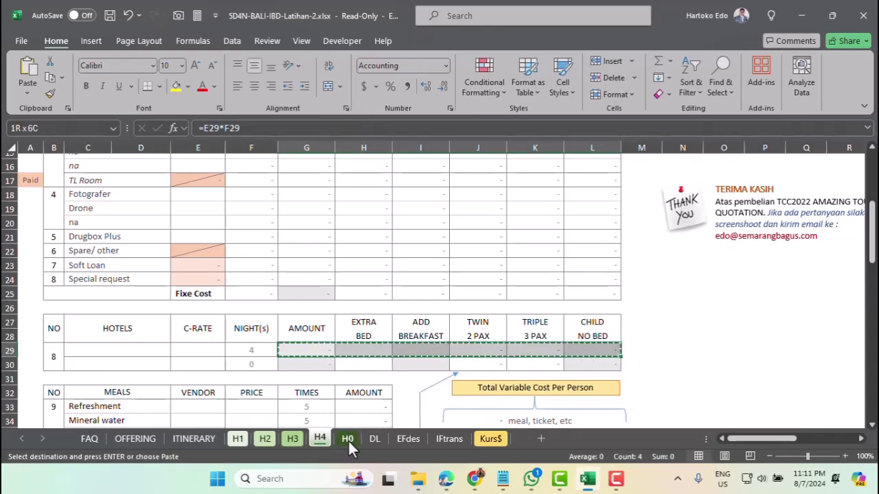
click(347, 439)
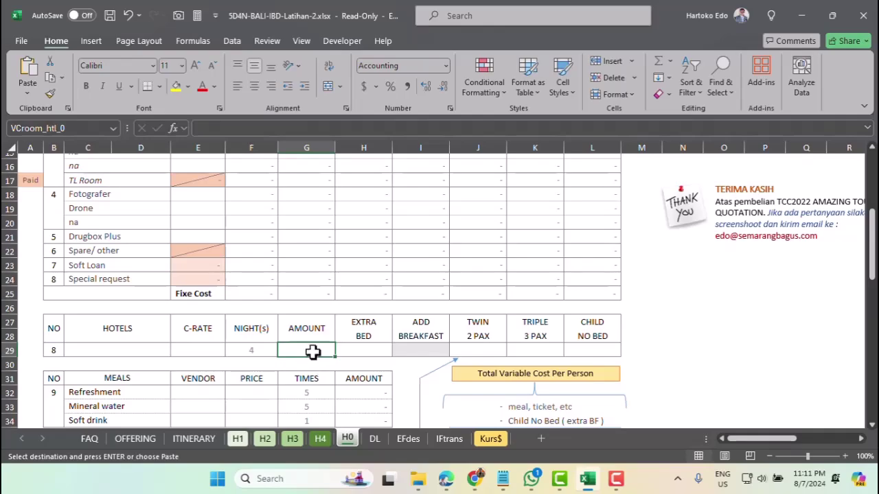
key(Return)
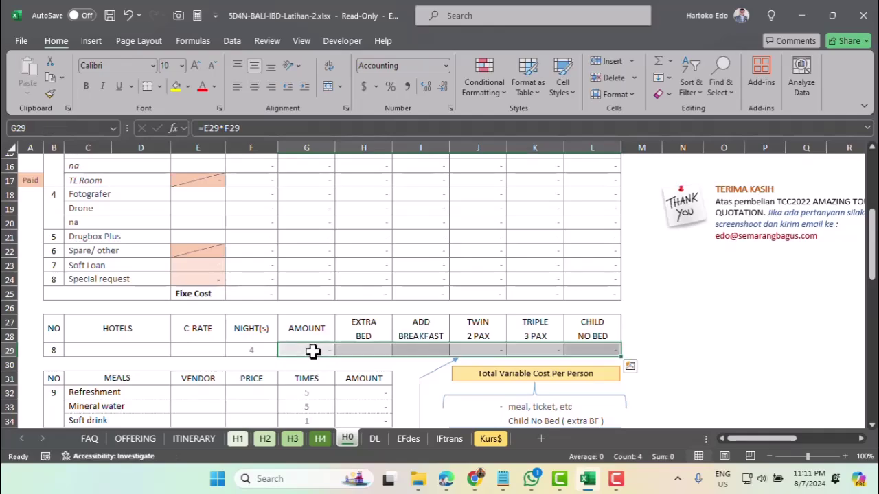
Check the defined name of G29 on sheet H0, and change the twin formula in J29 to =VCroom_htl_0/2.
click(312, 350)
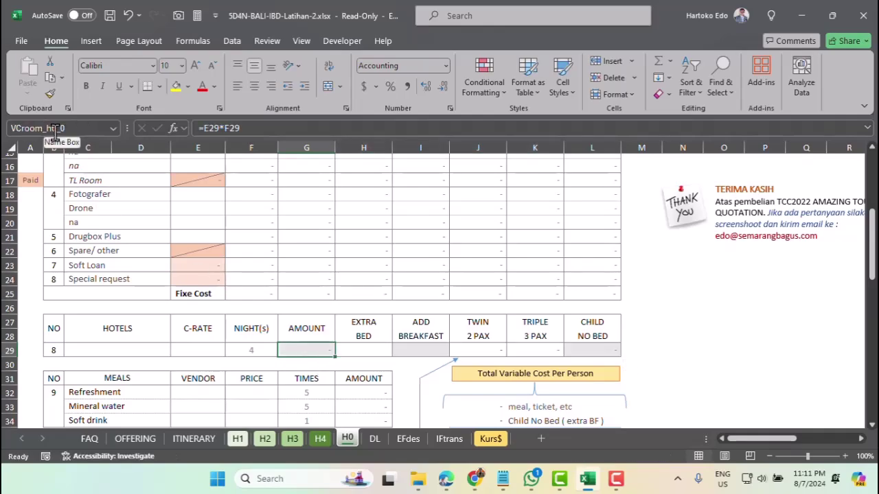
click(490, 346)
click(266, 130)
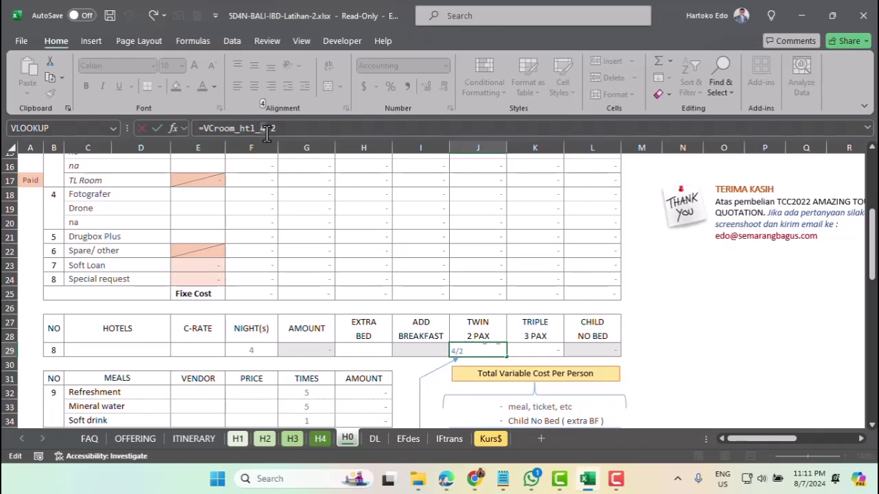
key(BackSpace)
text(0)
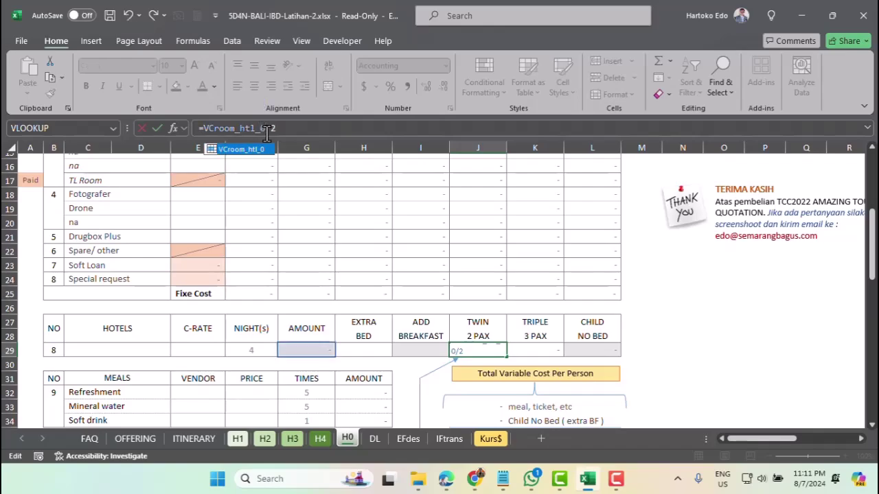
key(Return)
Make H0's triple formula in K29 refer to VCroom_htl_0, and change the child-no-bed formula in L29 to =AddBf_htl_0*F29.
click(548, 345)
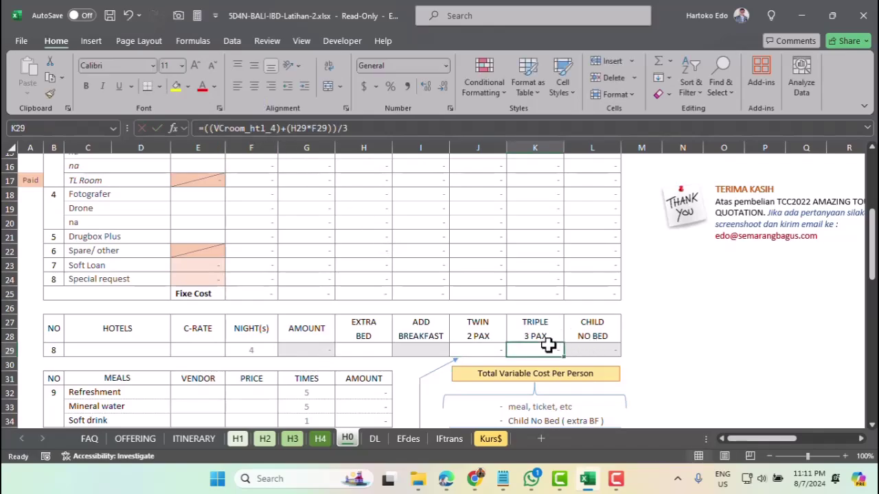
click(272, 129)
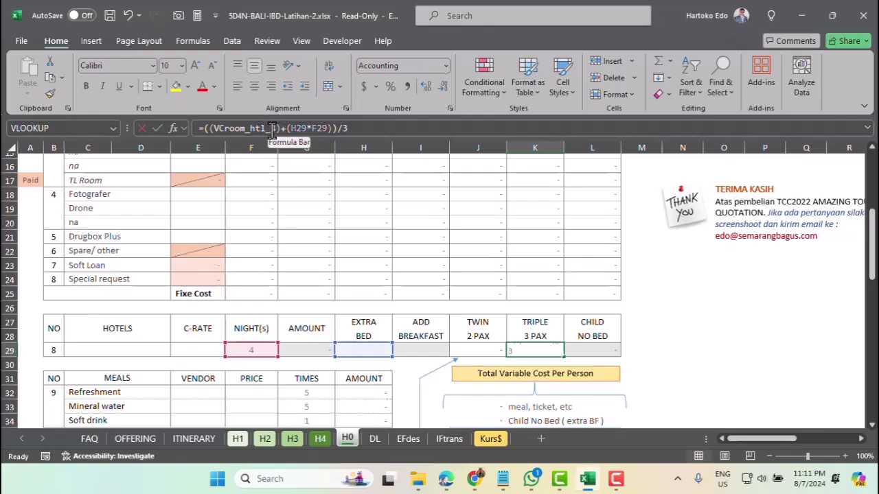
key(Escape)
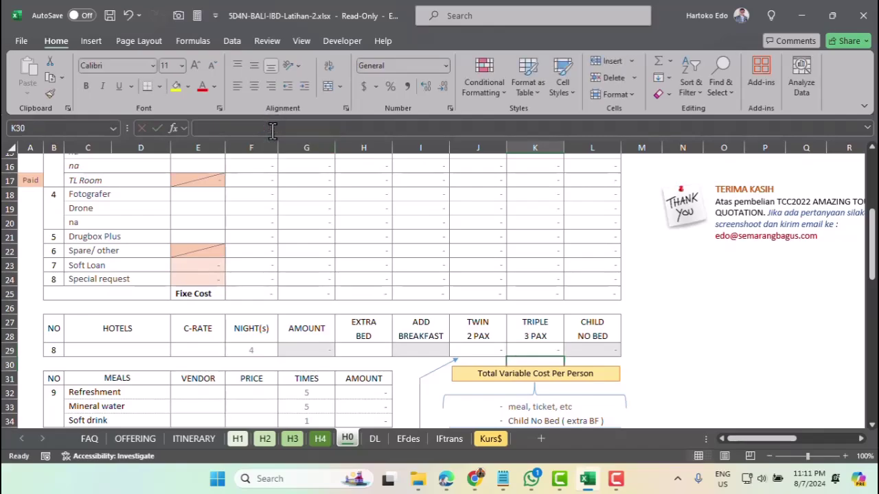
click(610, 349)
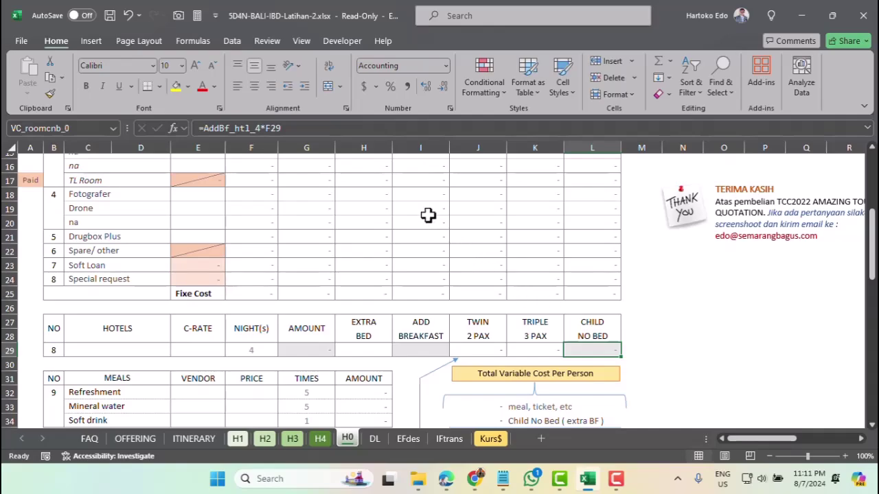
click(254, 129)
text(0)
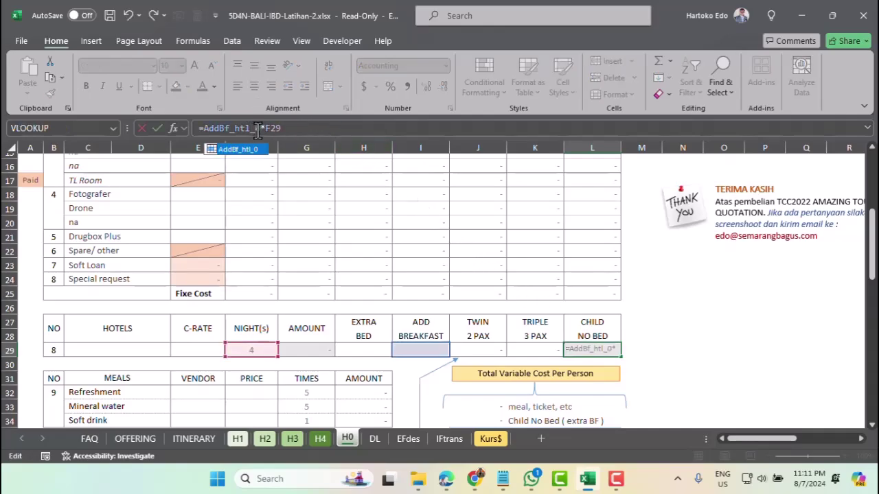
key(Return)
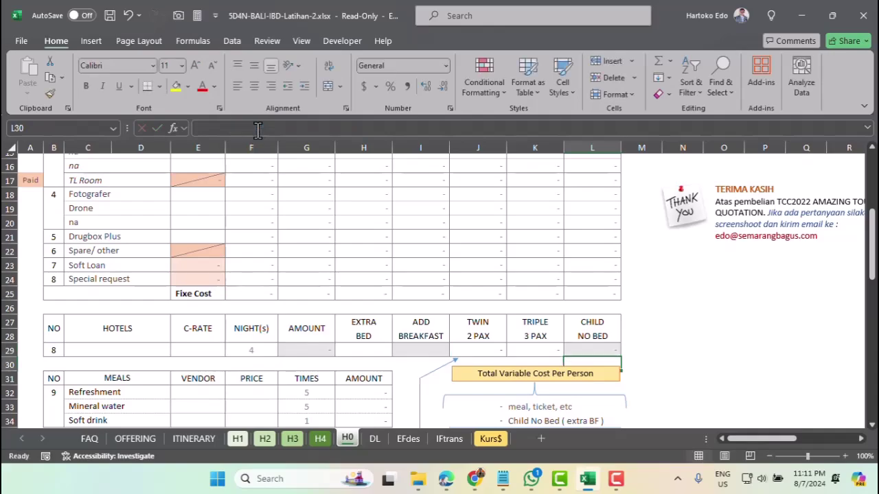
Compare the meal amount formulas in H33:H35 of sheet H1 with the formula in H33 of sheet H2.
click(238, 439)
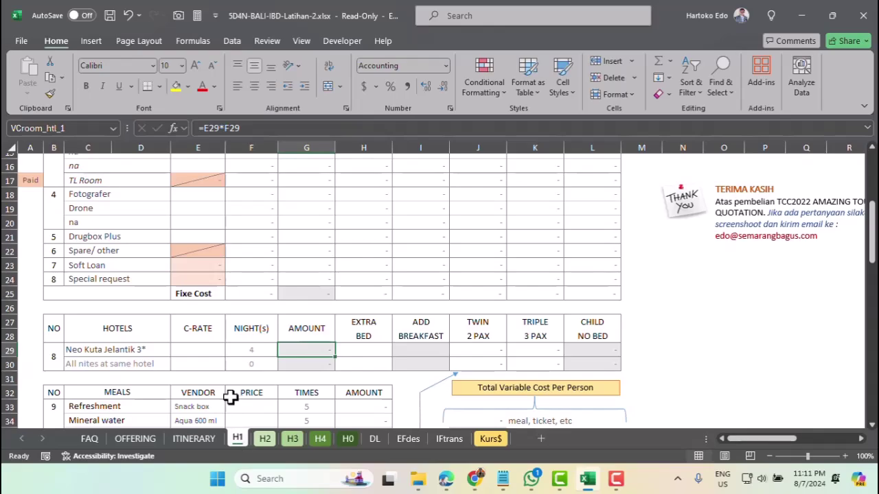
scroll(231, 394, down, 2)
drag(369, 305, 376, 331)
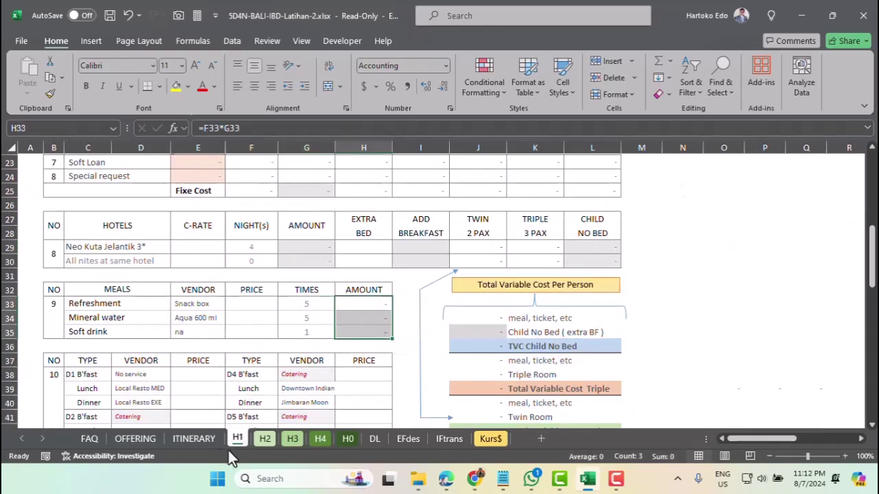
click(265, 439)
click(382, 355)
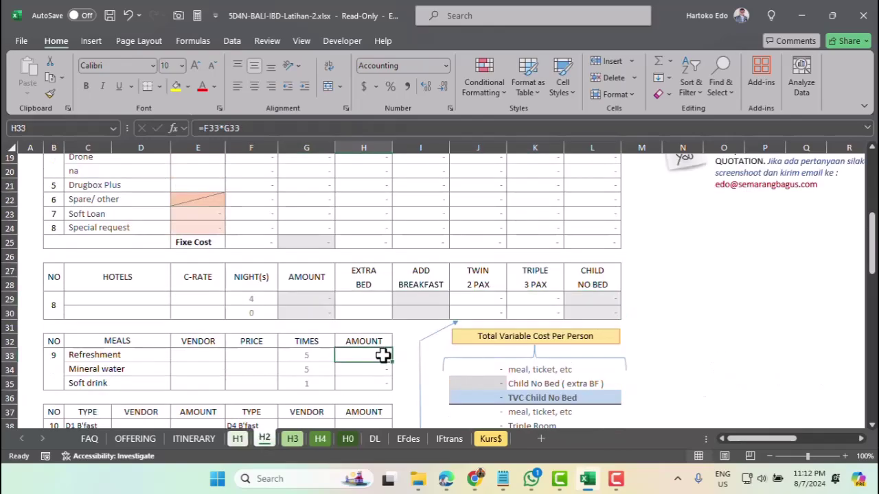
Copy the meal vendor formulas in E33:E35 of sheet H1 to the same cells of sheet H2.
scroll(382, 355, down, 4)
scroll(382, 355, down, 2)
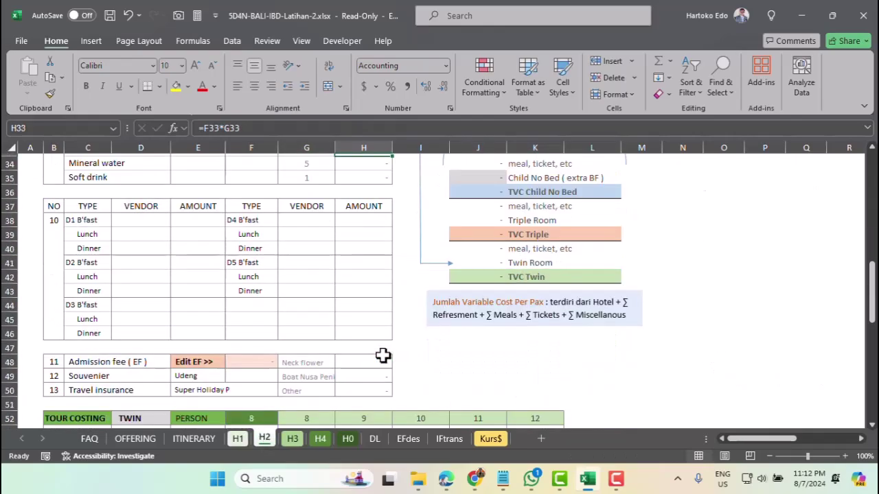
click(236, 439)
scroll(252, 345, down, 3)
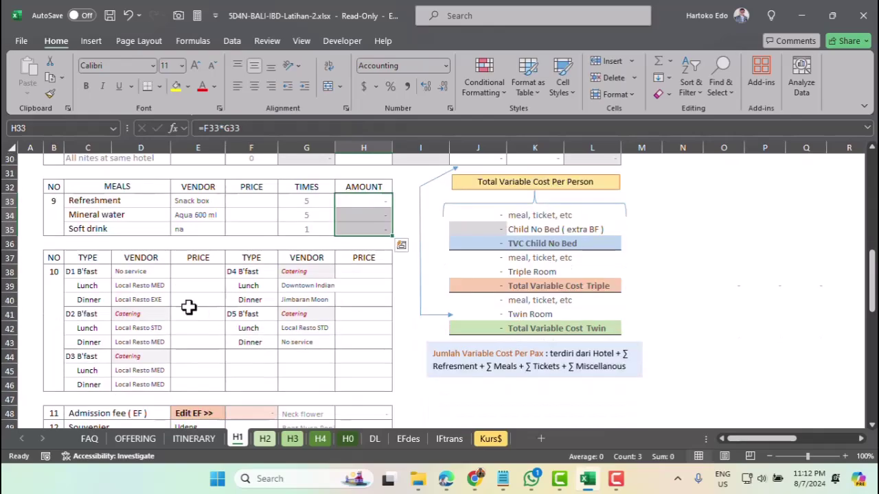
drag(195, 199, 197, 231)
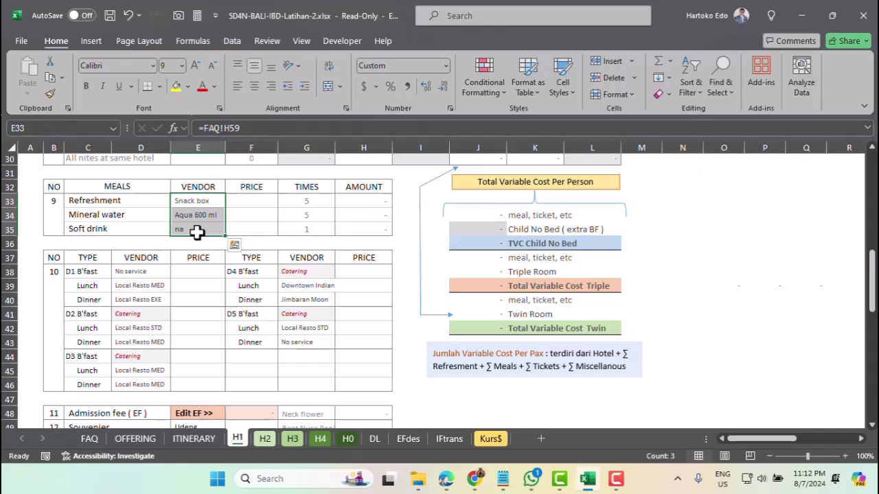
key(ctrl+c)
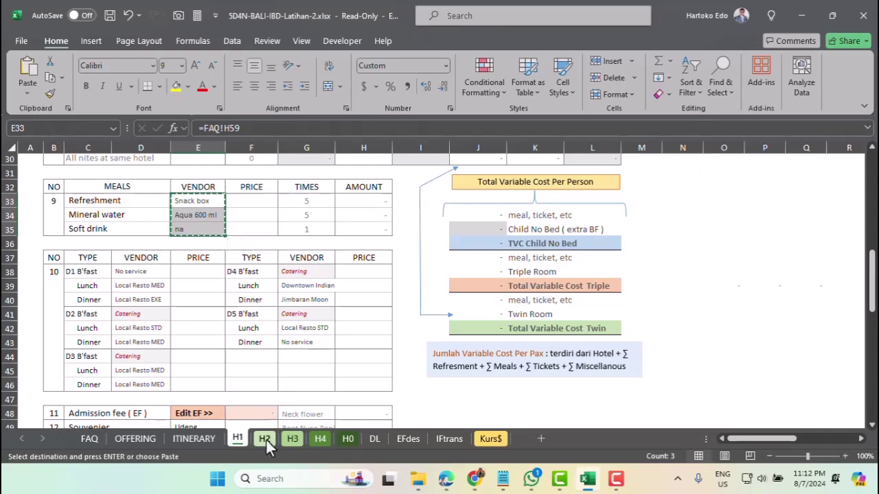
click(265, 439)
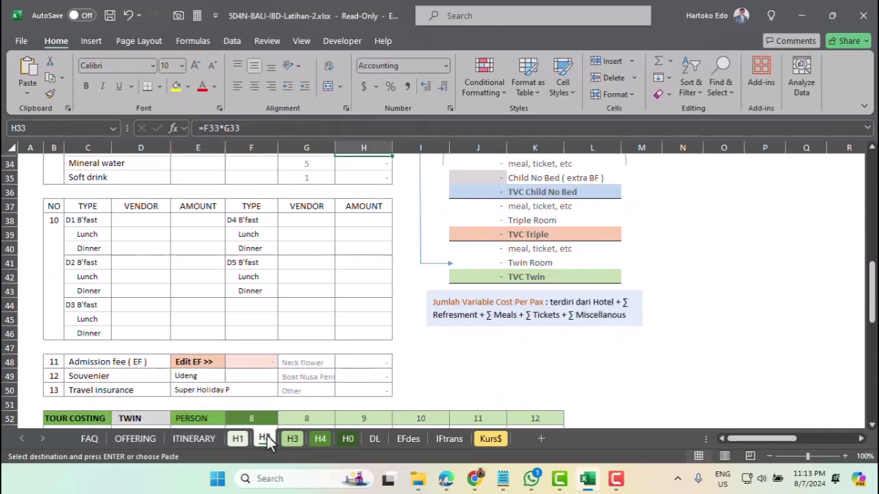
scroll(233, 336, down, 3)
scroll(231, 333, up, 4)
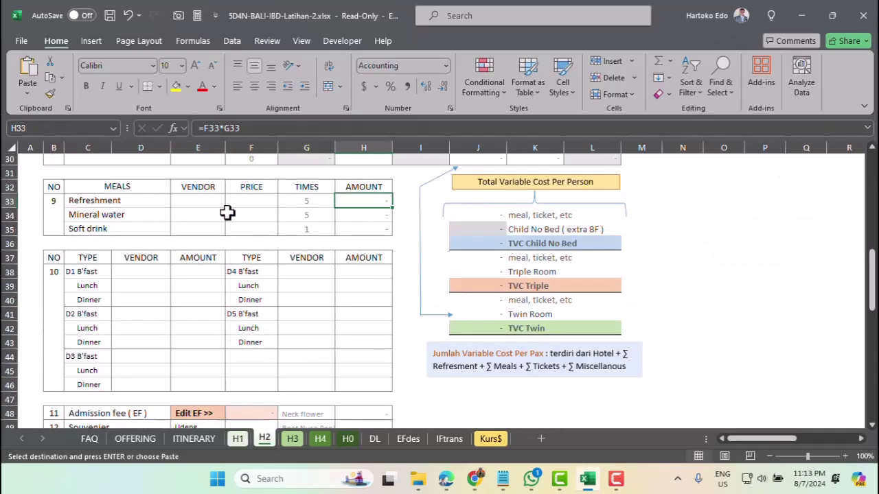
click(198, 200)
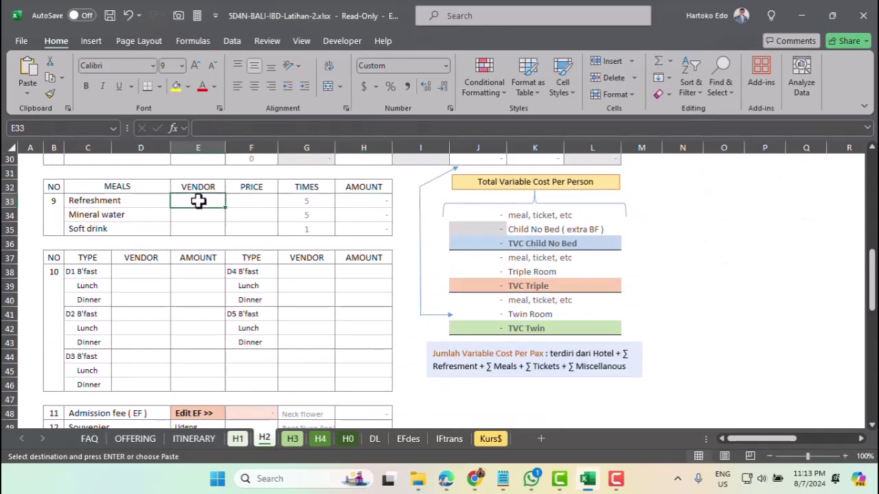
key(Return)
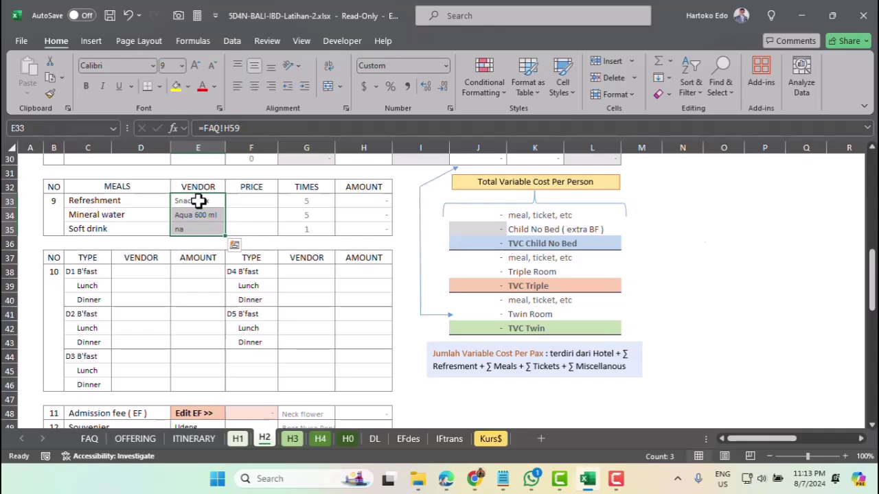
Copy the meal vendor formulas in E33:E35 of sheet H2 to the same cells of sheet H3.
key(ctrl+c)
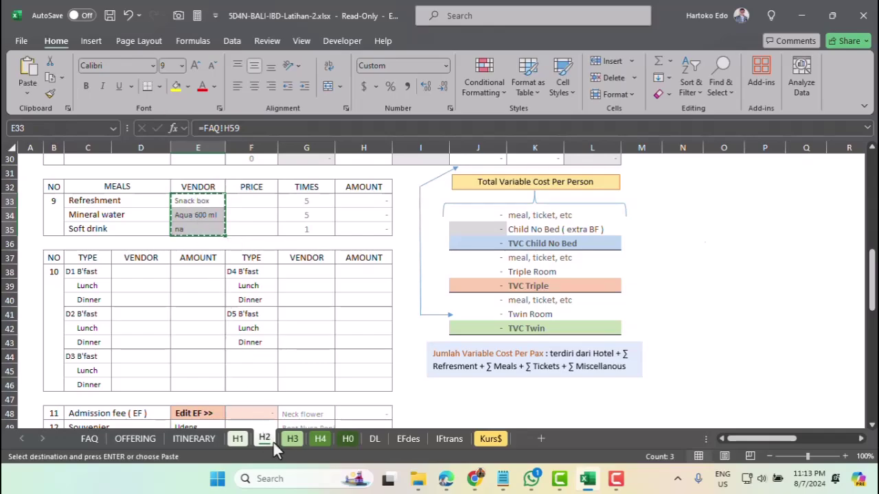
click(292, 439)
scroll(237, 281, up, 5)
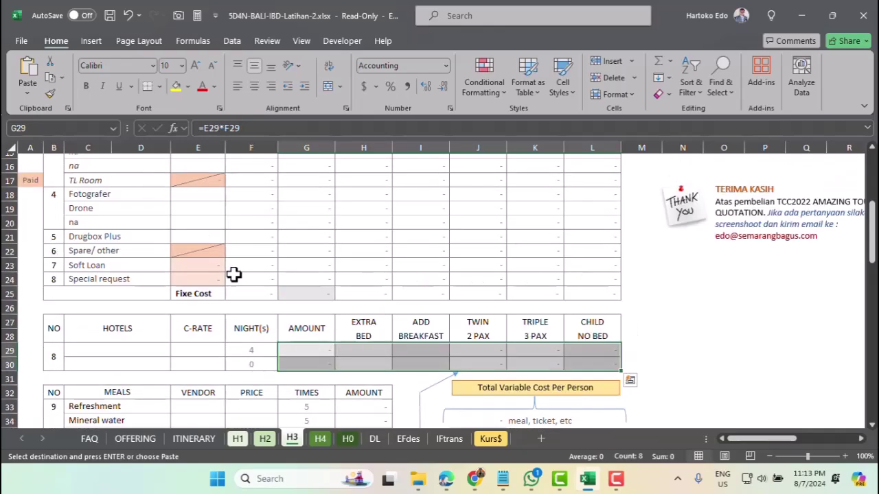
scroll(233, 274, down, 1)
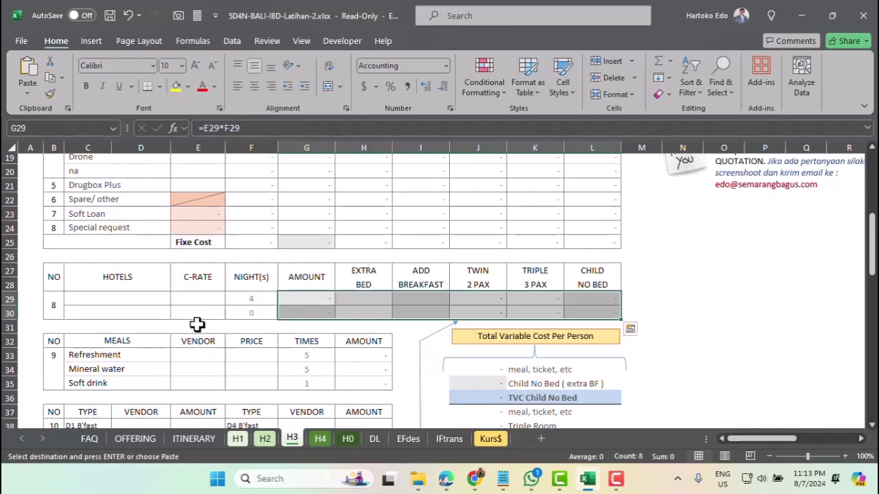
click(195, 355)
key(Return)
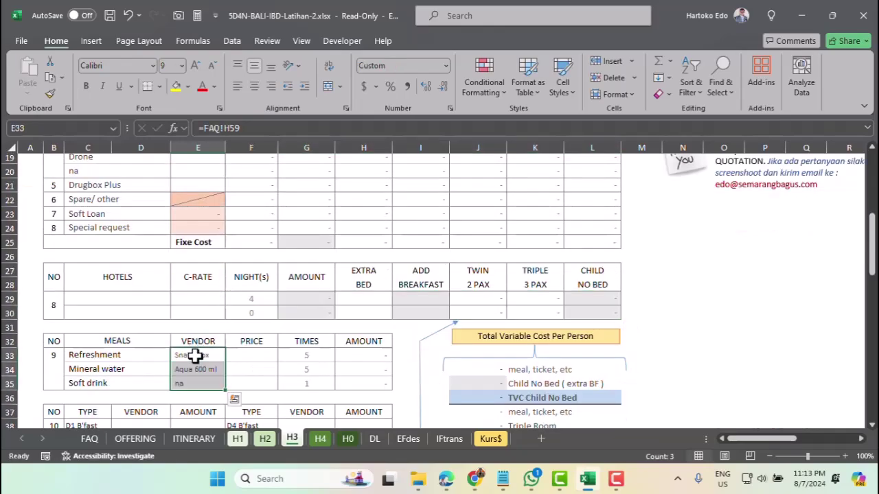
Copy the meal vendor formulas in E33:E35 of sheet H3 to the same cells of sheet H4.
key(ctrl+c)
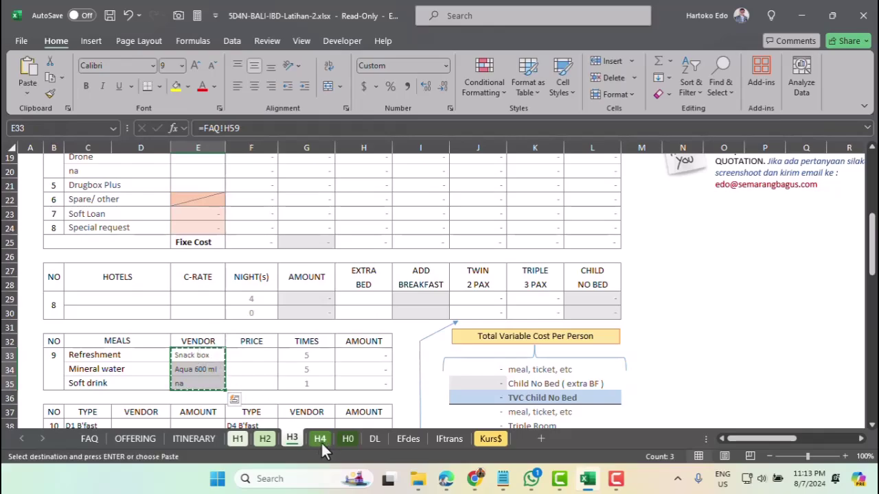
click(322, 441)
scroll(285, 387, down, 1)
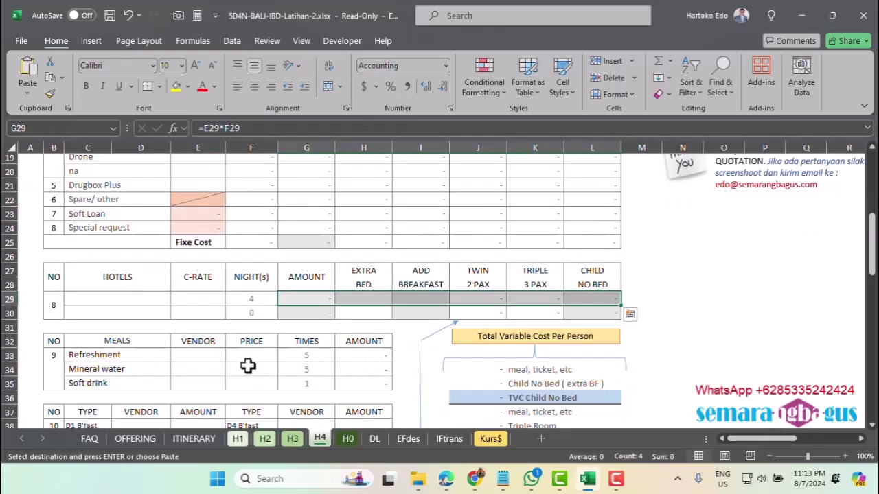
click(200, 354)
key(Return)
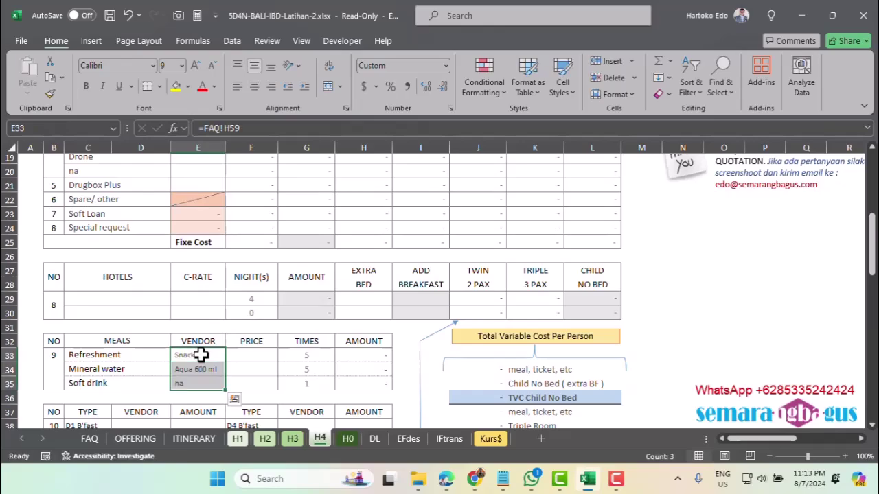
Try to copy the meal vendor formulas in E33:E35 of sheet H4 to sheet H0, starting at E32.
key(ctrl+c)
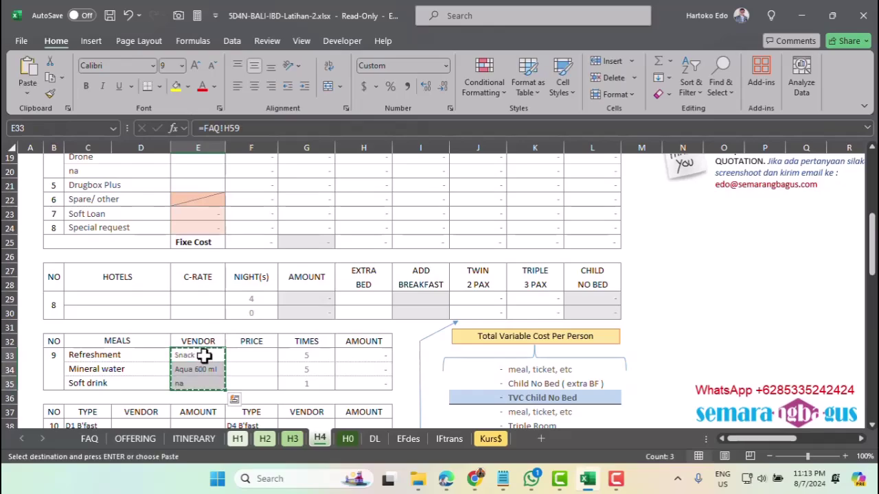
click(347, 442)
scroll(231, 366, down, 1)
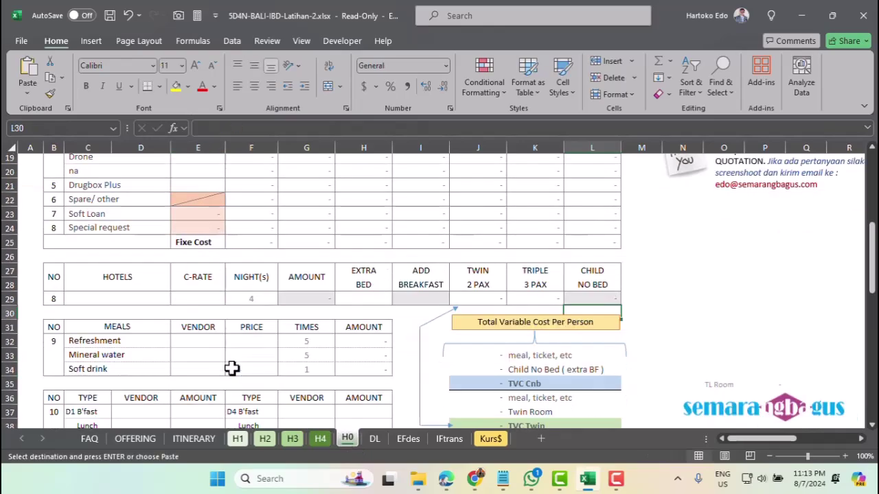
click(201, 340)
key(Return)
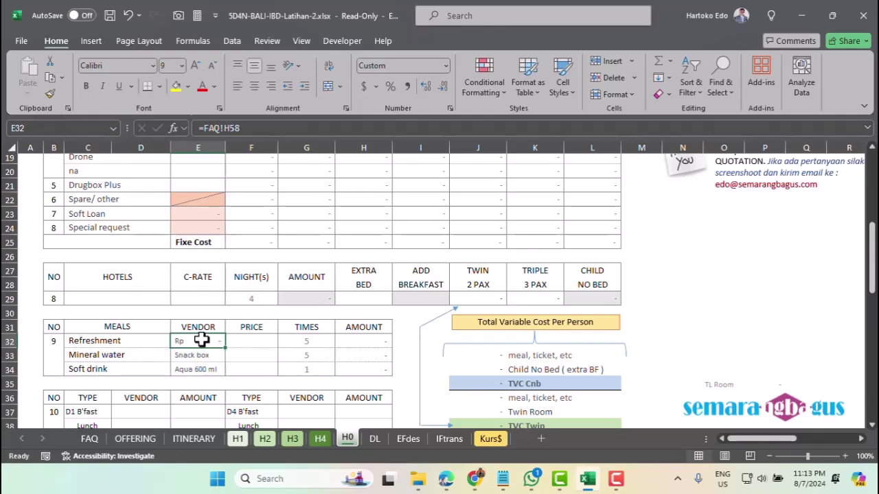
Compare the FAQ references in vendor cells E33:E35 of sheet H1 with those on sheet H2.
click(238, 441)
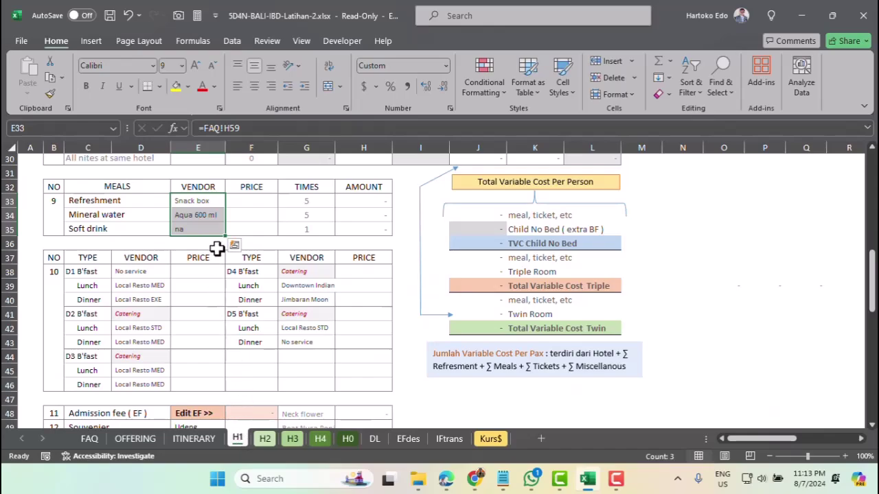
click(193, 198)
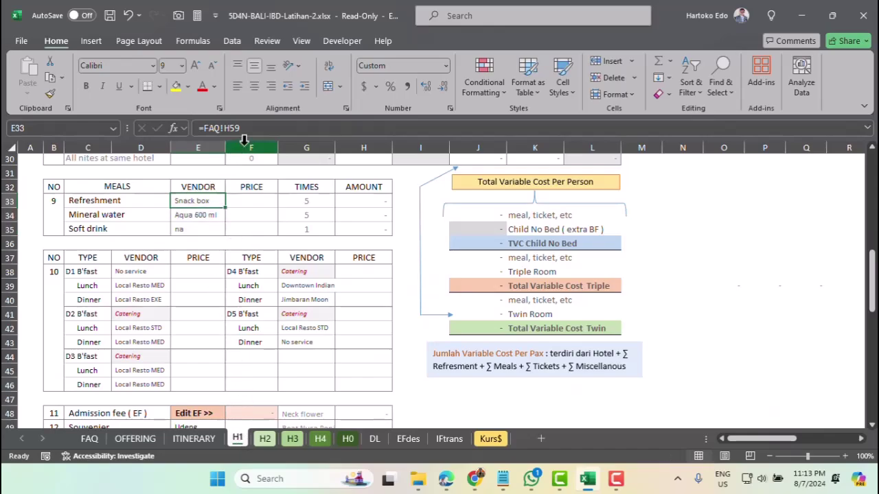
click(204, 215)
click(202, 228)
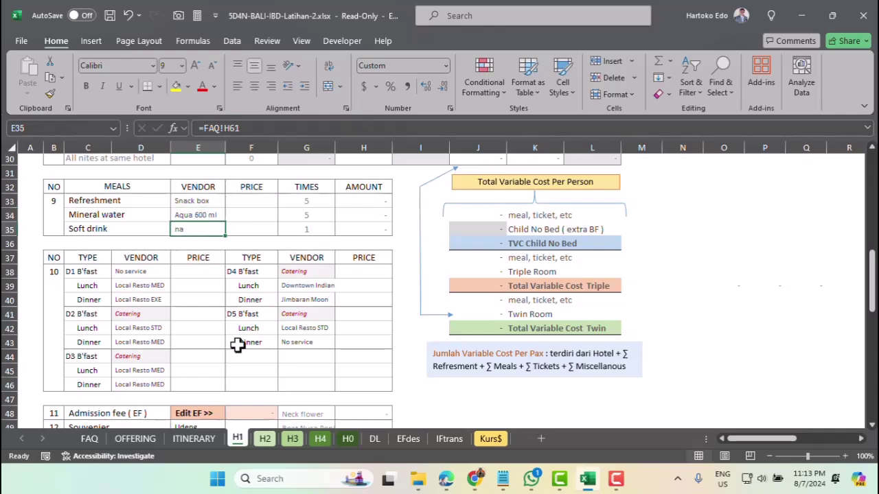
click(265, 439)
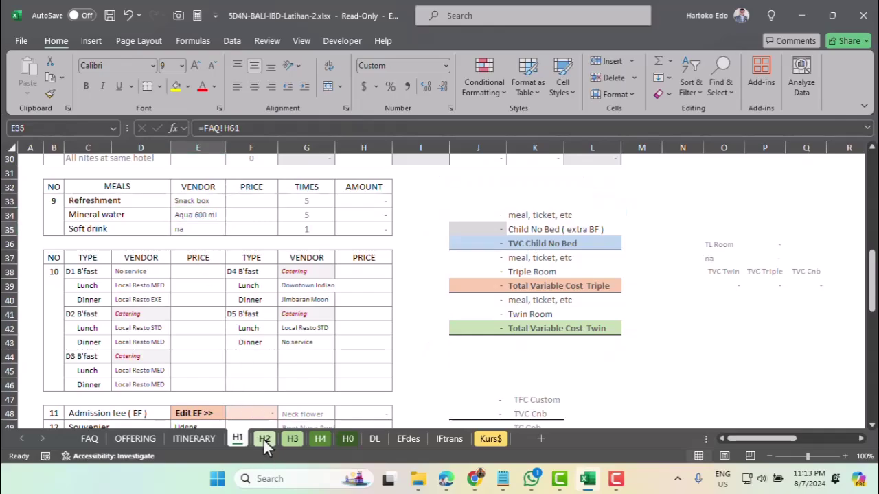
click(199, 200)
click(202, 215)
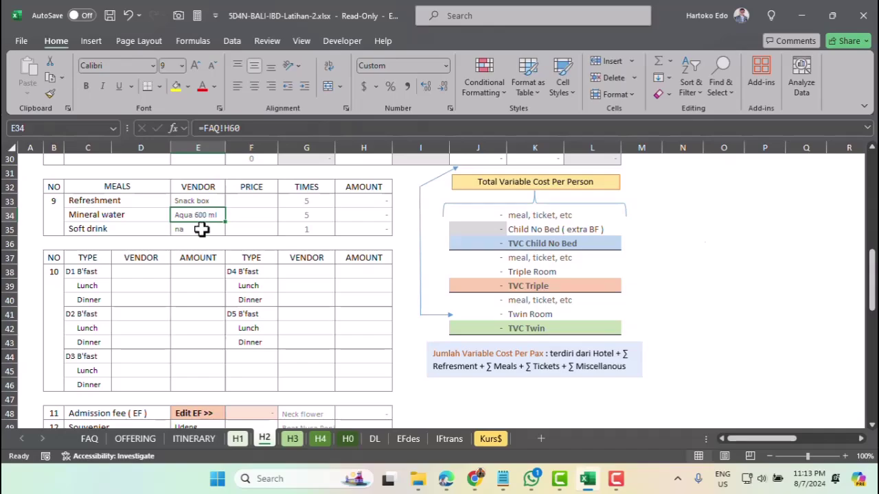
click(200, 230)
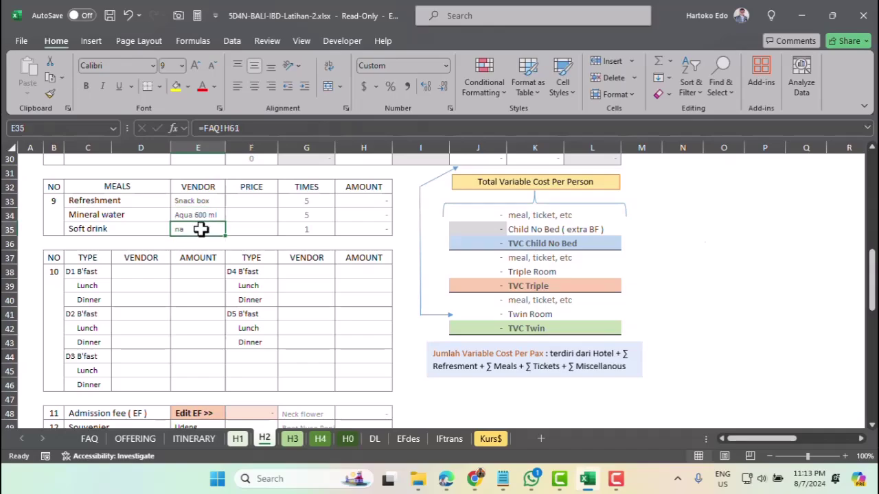
Check the FAQ references in the meal vendor cells E33:E35 on sheets H3 and H4.
click(292, 438)
click(207, 354)
click(205, 369)
click(202, 385)
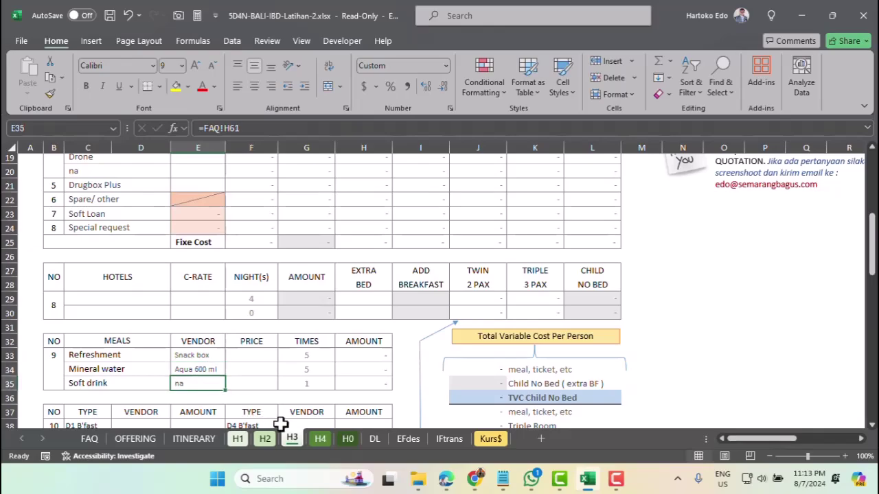
click(316, 440)
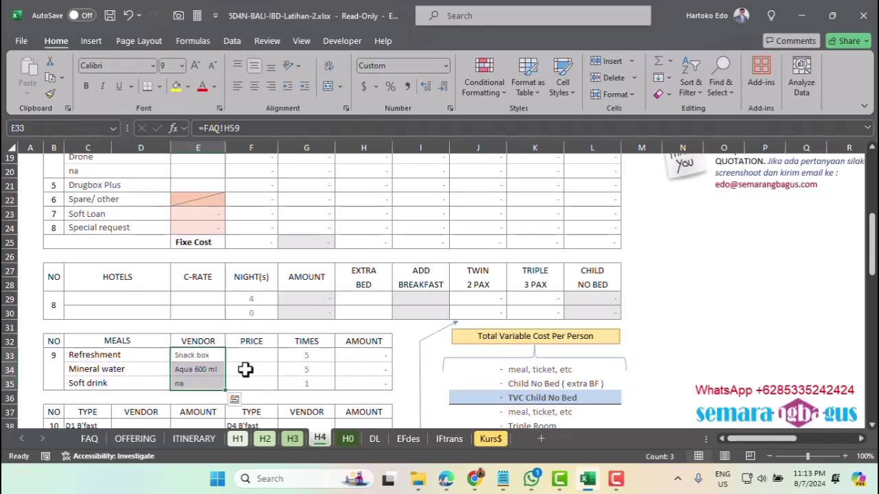
click(204, 370)
click(204, 384)
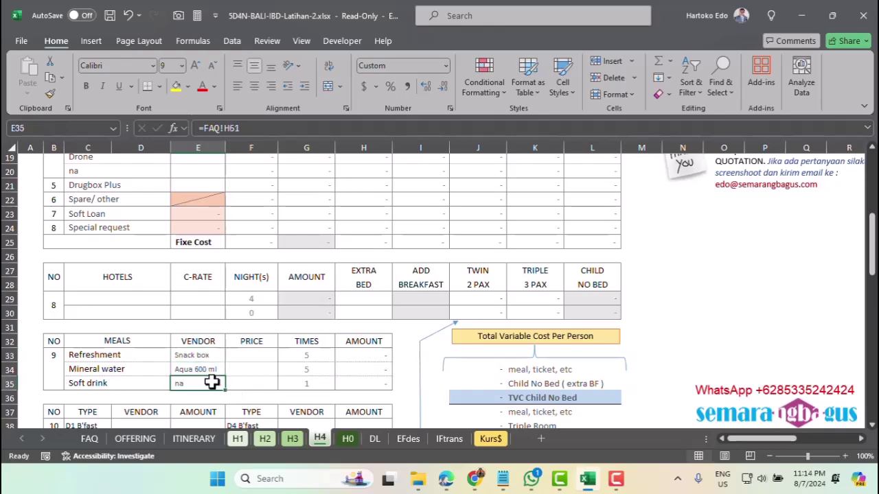
Set the refreshment vendor in E32 of sheet H0 to =FAQ!H59.
click(347, 439)
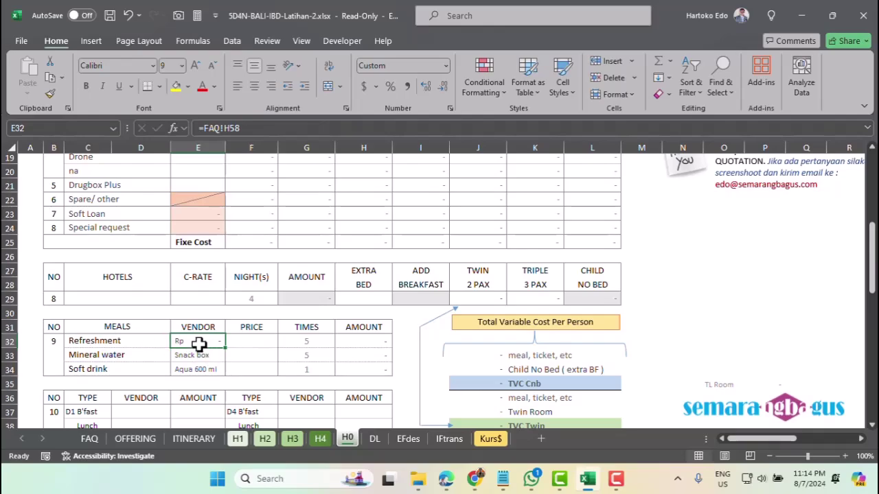
text(=)
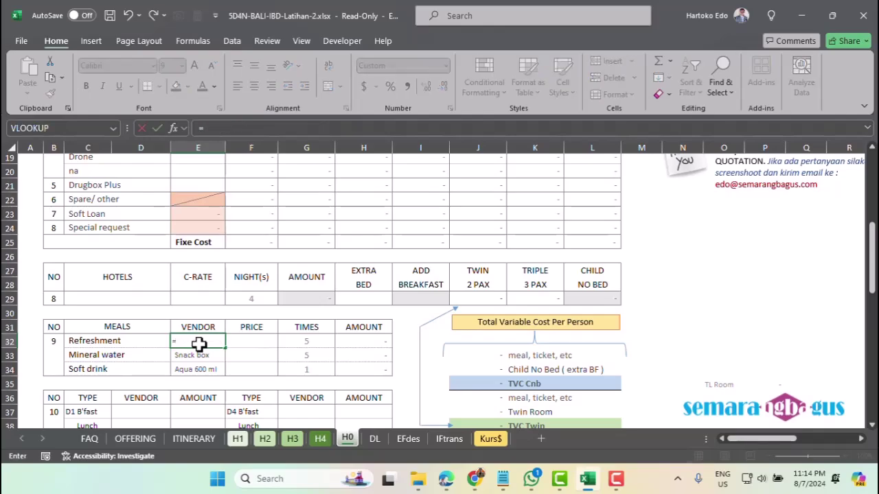
click(87, 438)
scroll(298, 332, down, 7)
scroll(299, 332, down, 9)
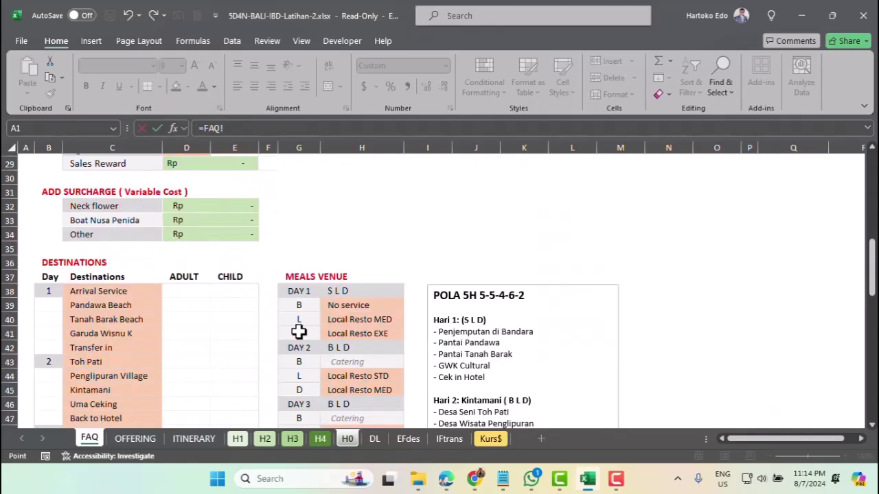
click(351, 304)
key(Return)
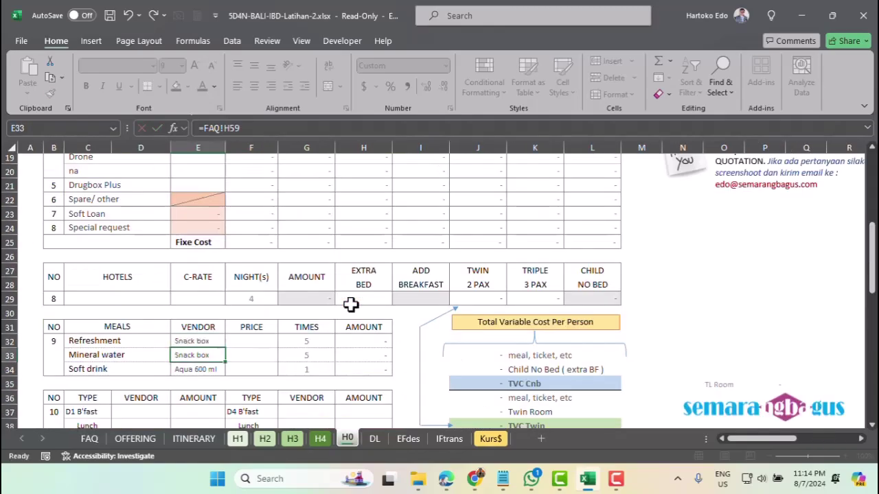
Fill the vendor formula from E32 down to E34 on sheet H0 and check the references in E33 and E34.
click(206, 341)
click(210, 353)
click(206, 341)
click(215, 353)
click(215, 342)
drag(224, 347, 227, 371)
click(208, 356)
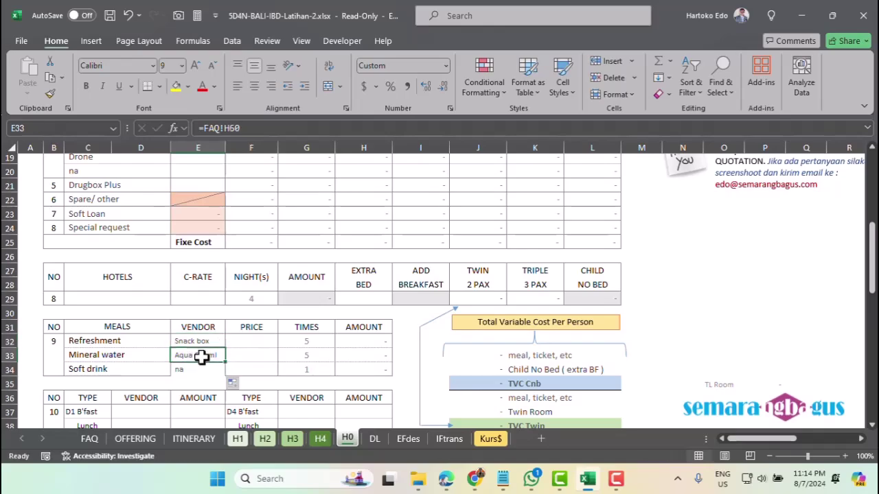
click(192, 372)
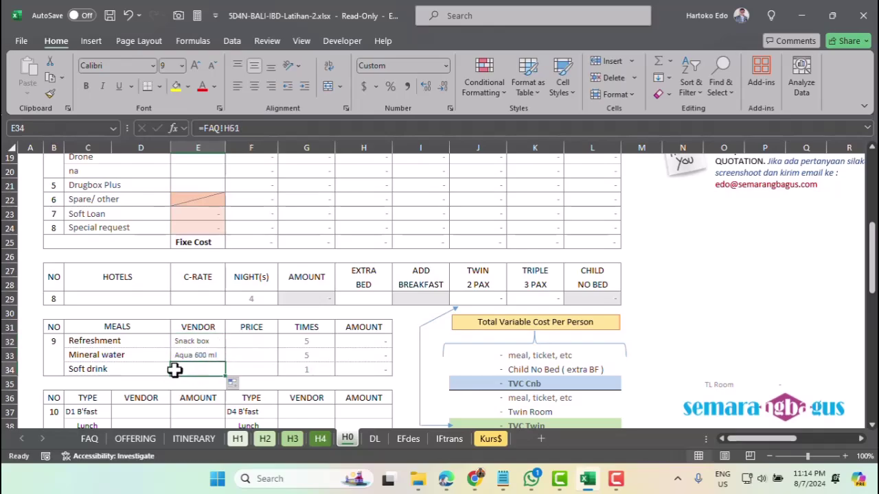
Add the missing bottom border to the soft drink vendor cell E34 on sheet H0.
right_click(191, 369)
click(233, 319)
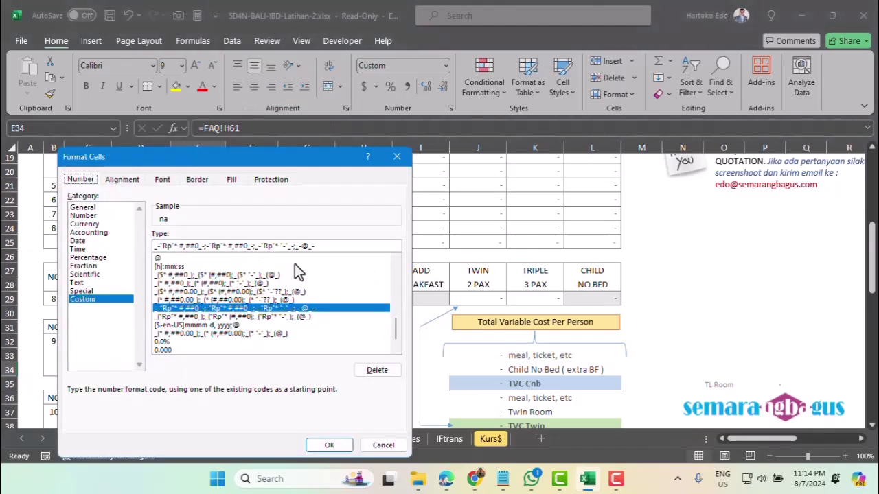
click(198, 180)
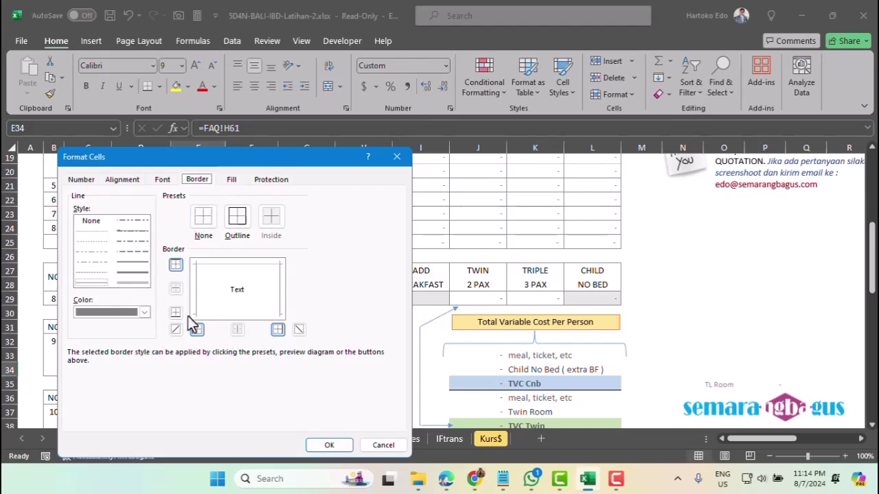
click(329, 445)
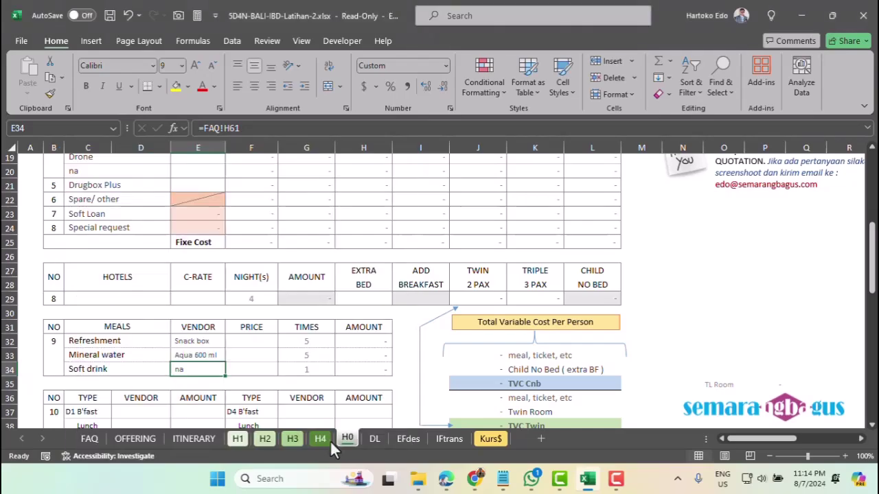
click(250, 359)
scroll(251, 359, down, 3)
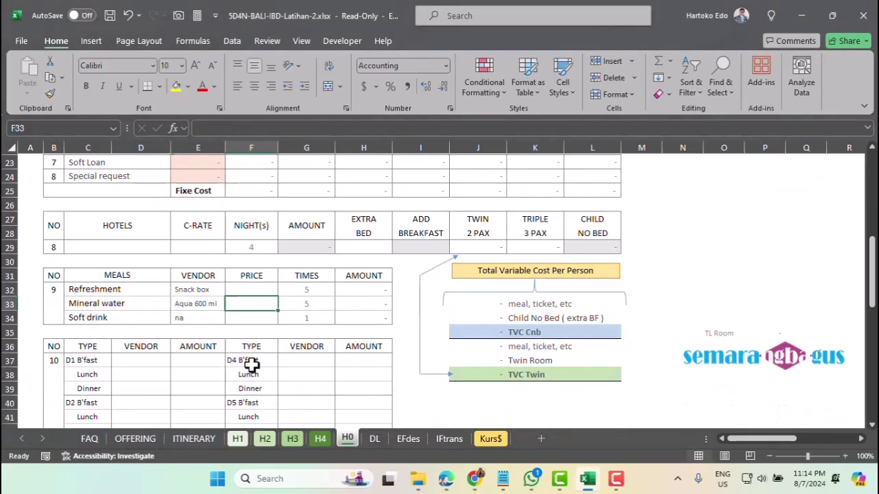
Copy the daily meal vendor block D38:G46 from sheet H1 to the same range on sheet H2.
click(237, 440)
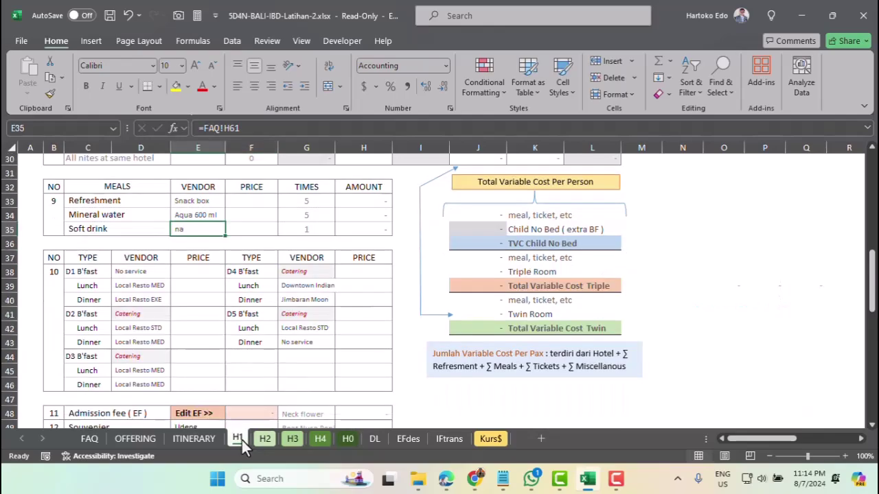
key(Down)
key(Down)
key(Down)
key(Left)
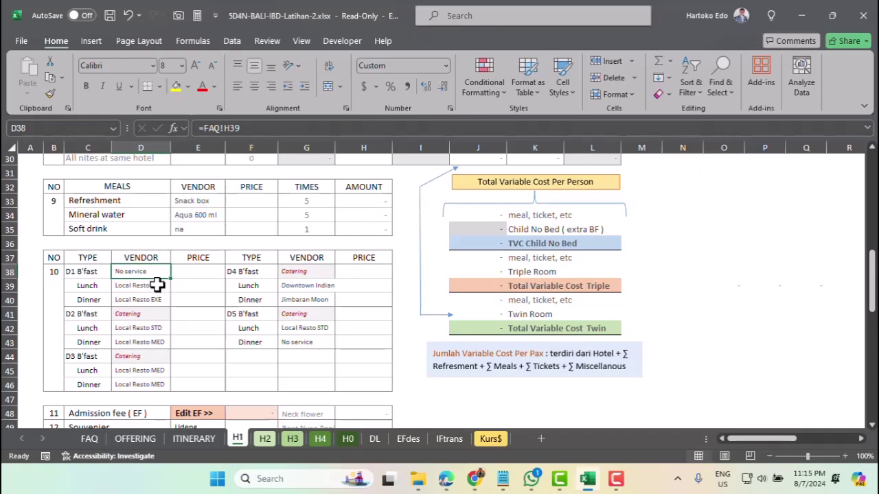
shift+click(322, 384)
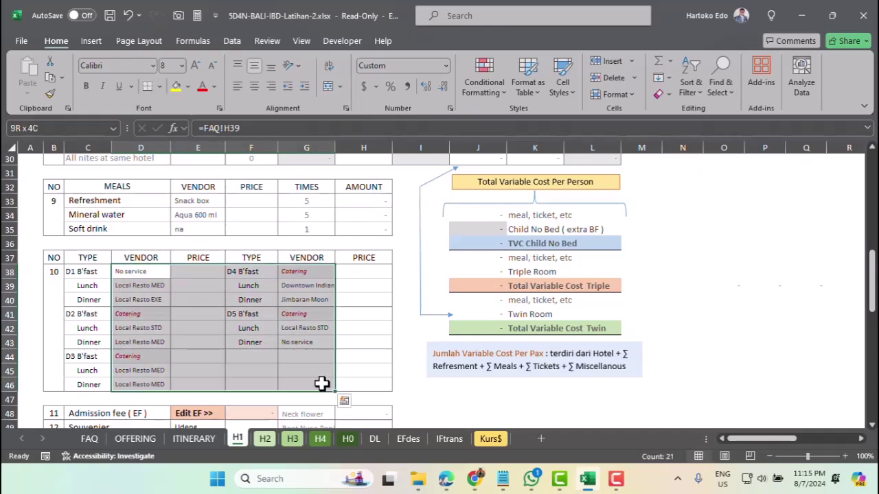
key(ctrl+c)
click(264, 440)
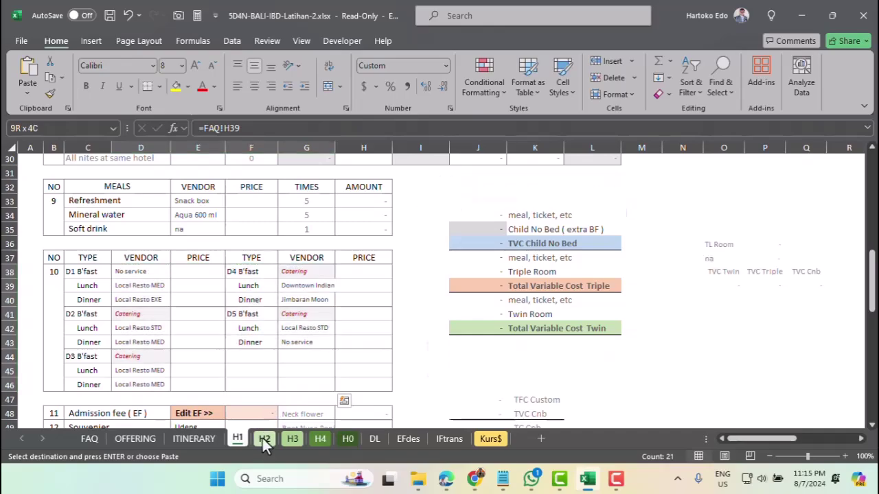
click(135, 273)
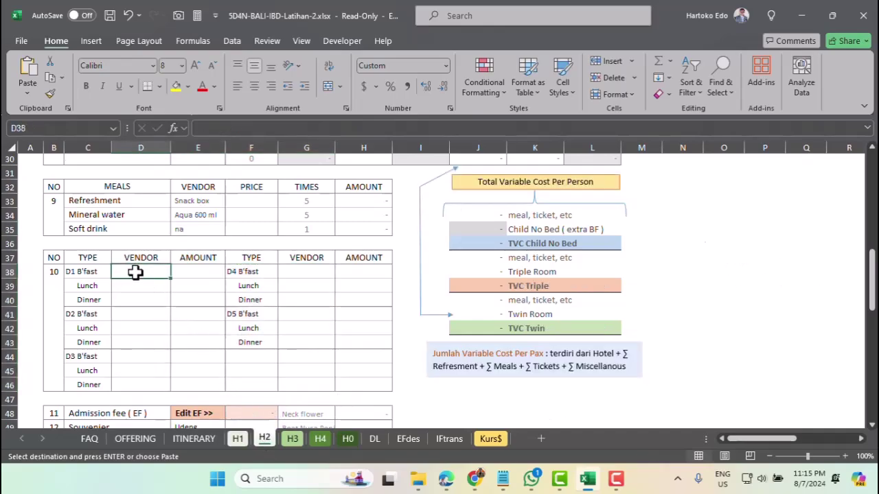
key(Return)
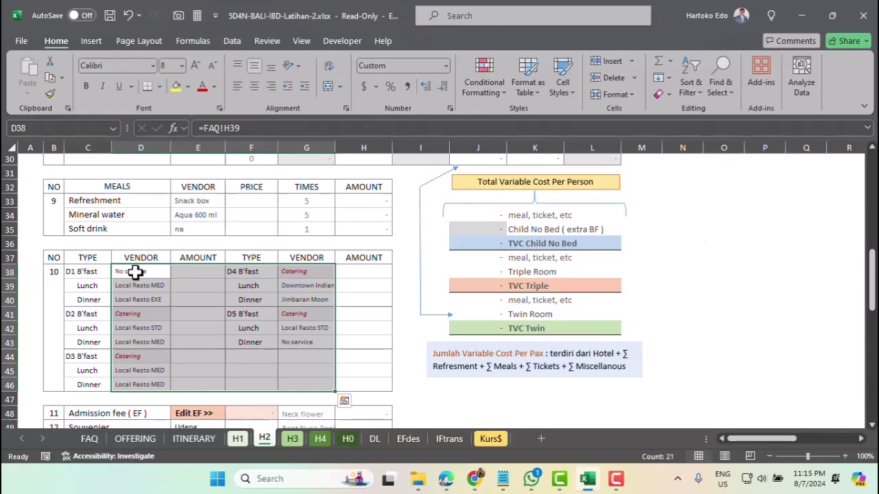
Copy the daily meal vendor block from sheet H2 to D38 on sheet H3.
key(ctrl+c)
click(294, 440)
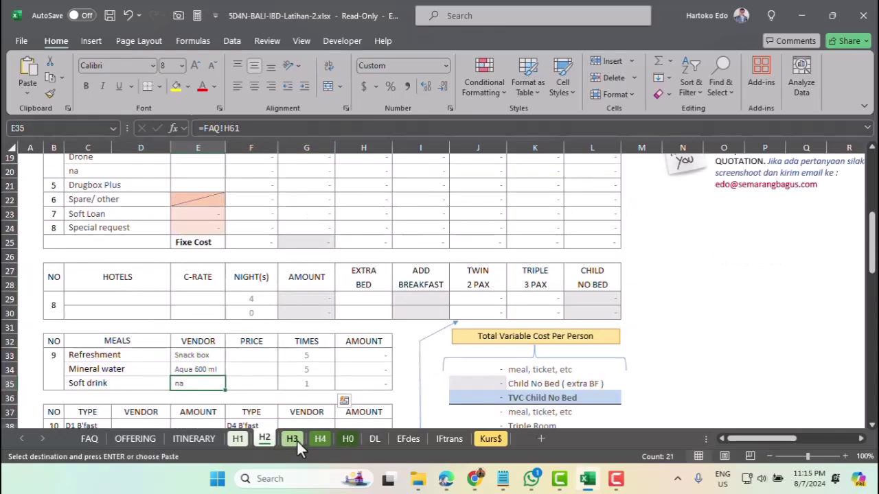
scroll(188, 364, down, 2)
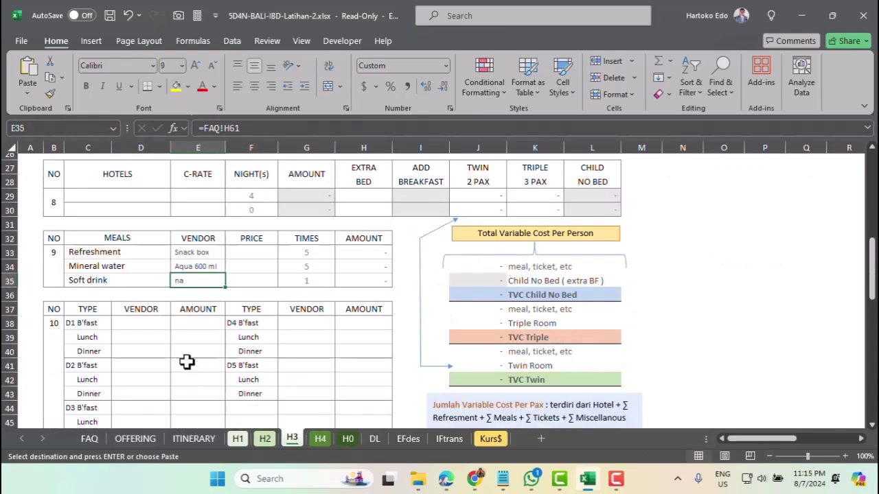
click(152, 326)
key(ctrl+v)
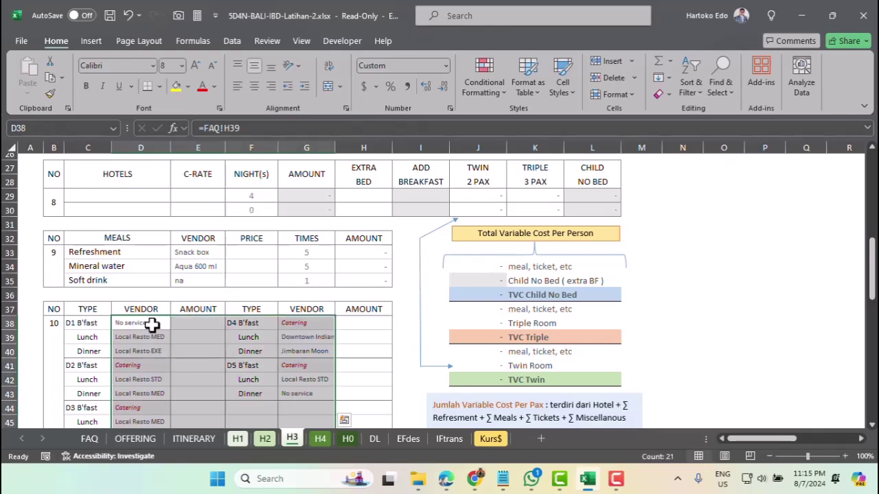
Copy the daily meal vendor block from sheet H3 to D38 on sheet H4.
scroll(152, 325, down, 1)
key(ctrl+c)
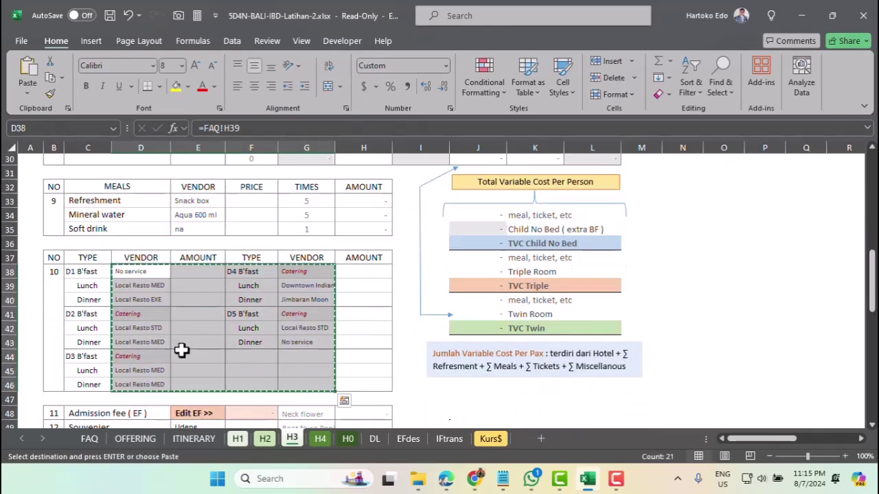
click(320, 439)
scroll(275, 389, down, 3)
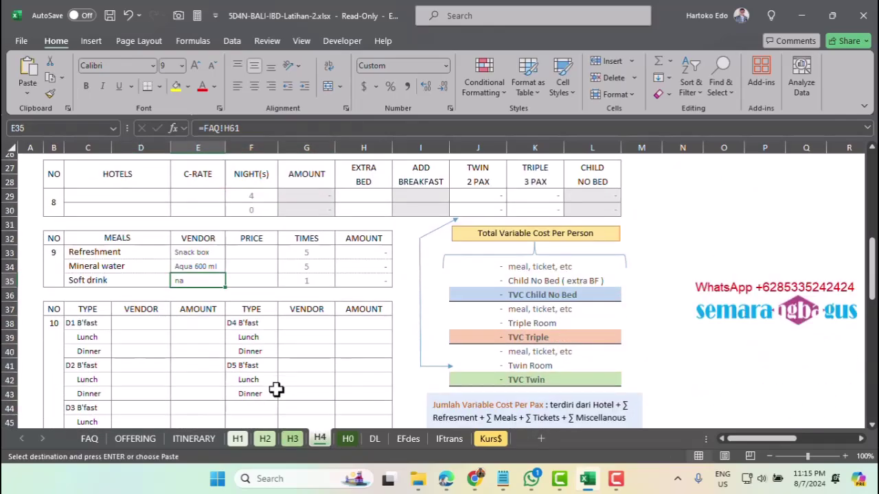
click(149, 328)
key(Return)
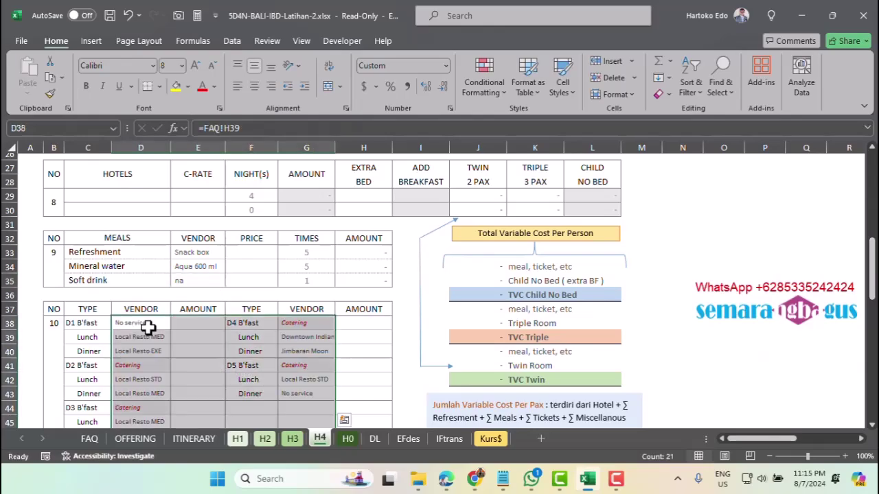
Copy the daily meal vendor block from sheet H4 to sheet H0, starting at D37.
scroll(148, 328, down, 2)
key(ctrl+c)
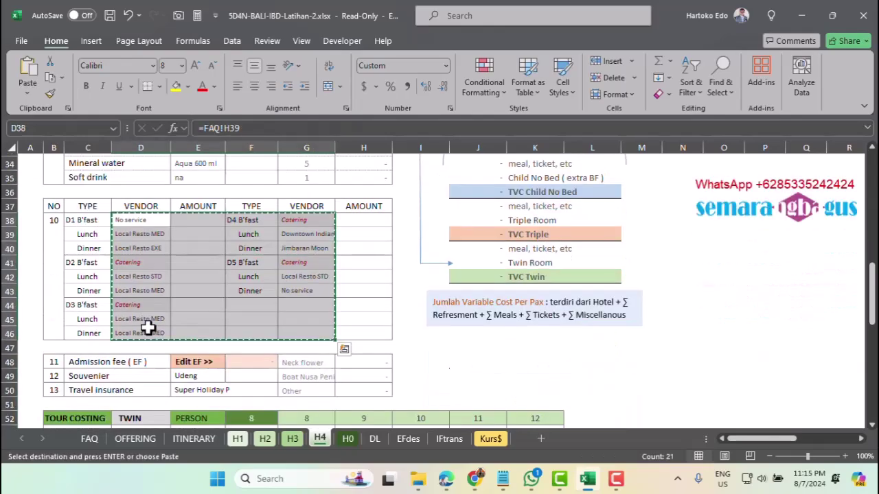
click(347, 439)
scroll(297, 379, down, 1)
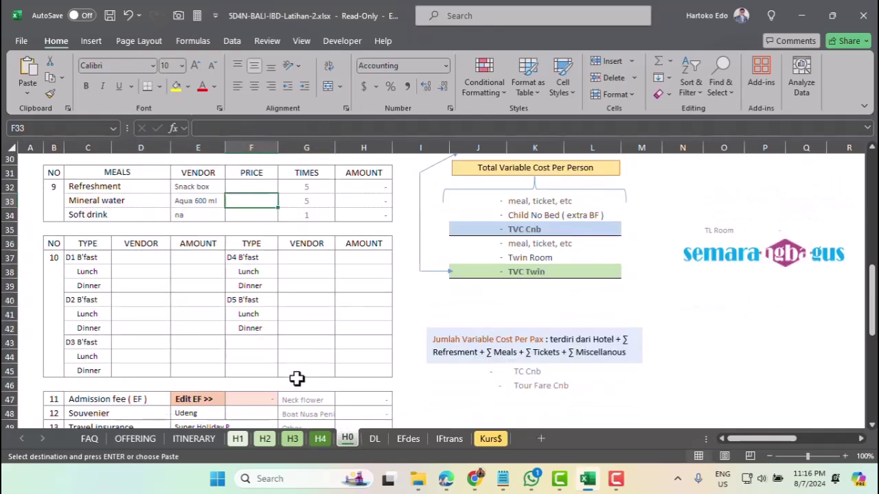
click(138, 257)
key(Return)
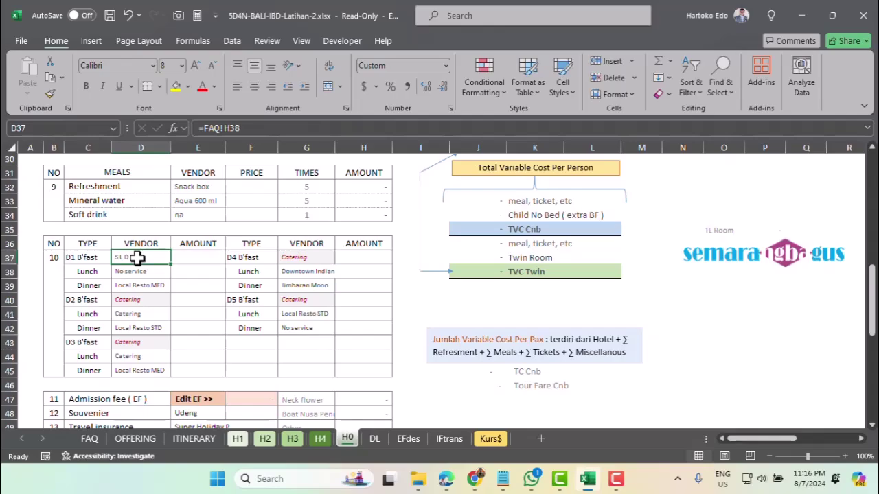
Set the Day 1 breakfast vendor in D37 of sheet H0 to =FAQ!H39.
text(=)
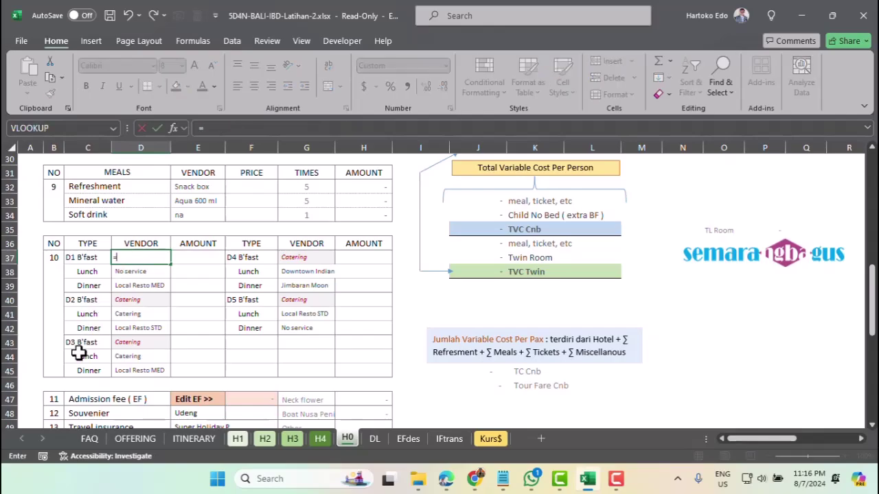
click(89, 442)
scroll(343, 313, up, 5)
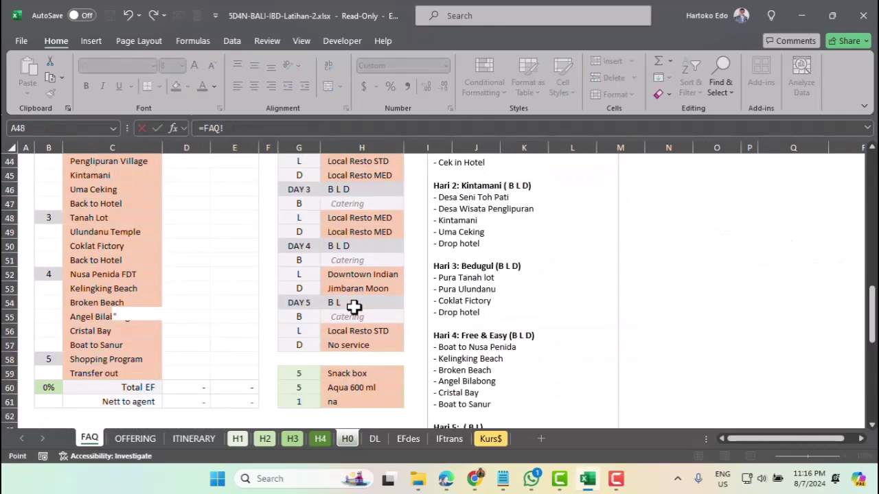
click(354, 260)
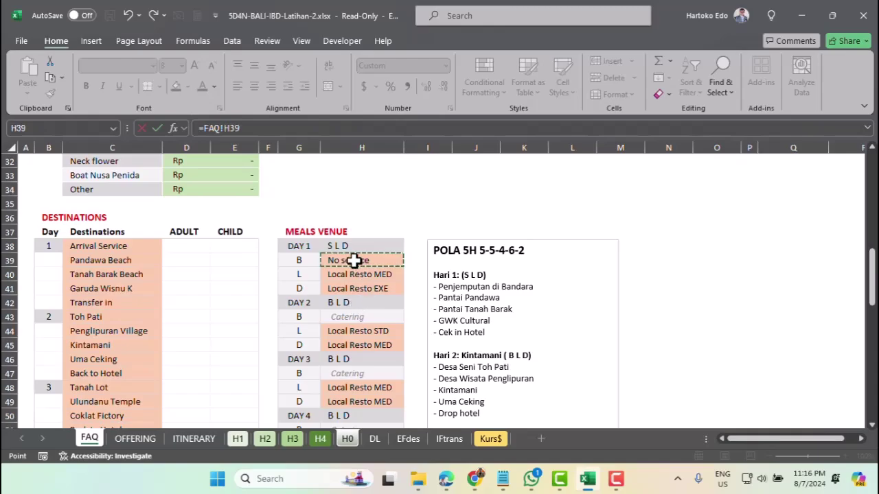
key(Return)
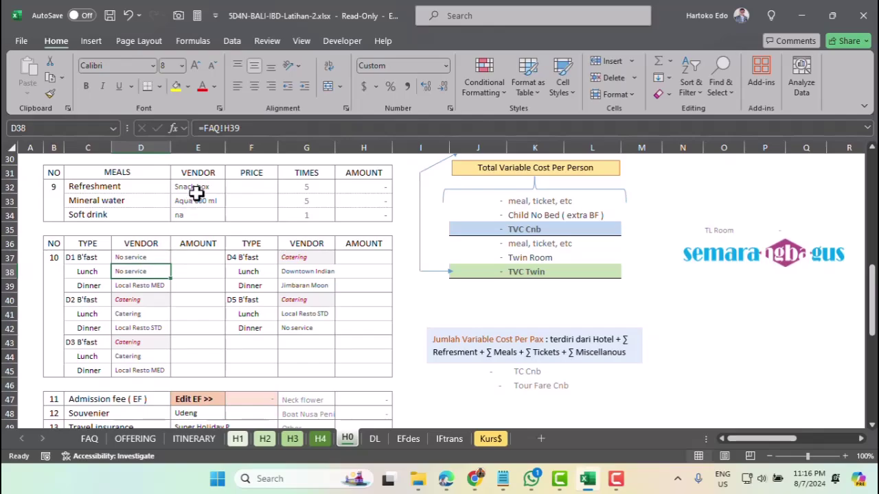
Correct the Day 1 lunch and dinner vendors on sheet H0 to =FAQ!H40 in D38 and =FAQ!H41 in D39.
click(230, 128)
key(Delete)
key(Delete)
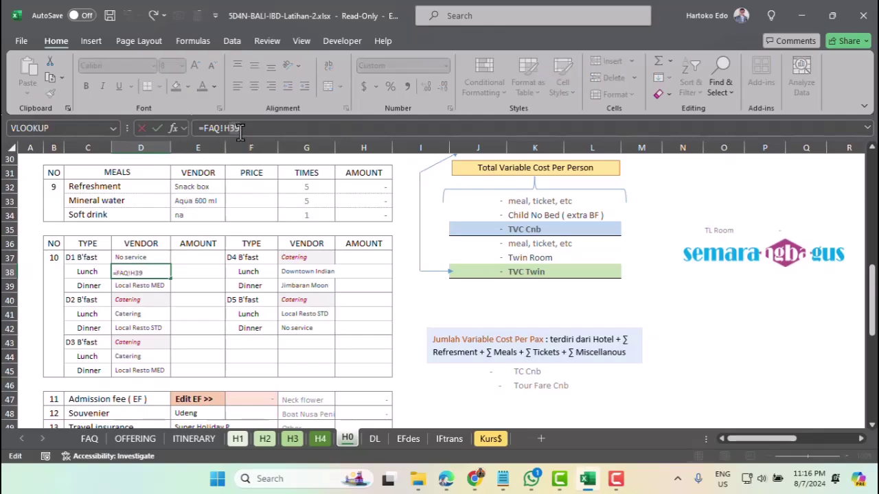
text(40)
key(Return)
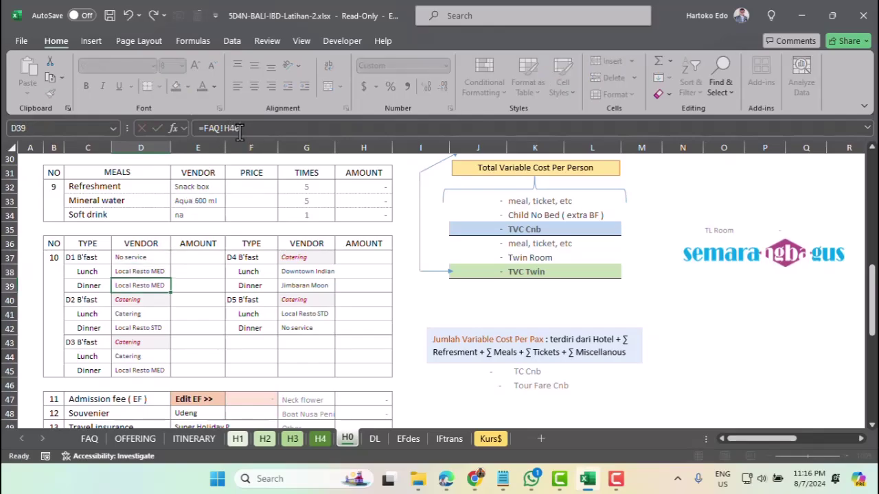
click(242, 131)
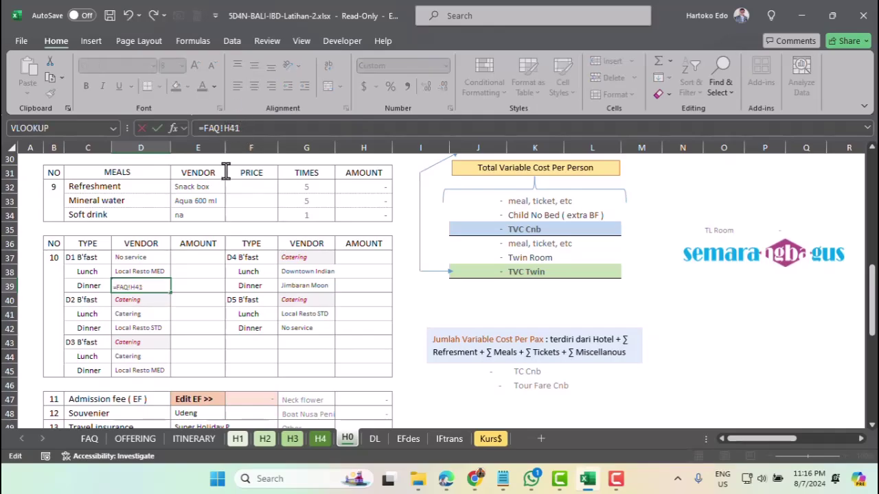
text(1)
key(Return)
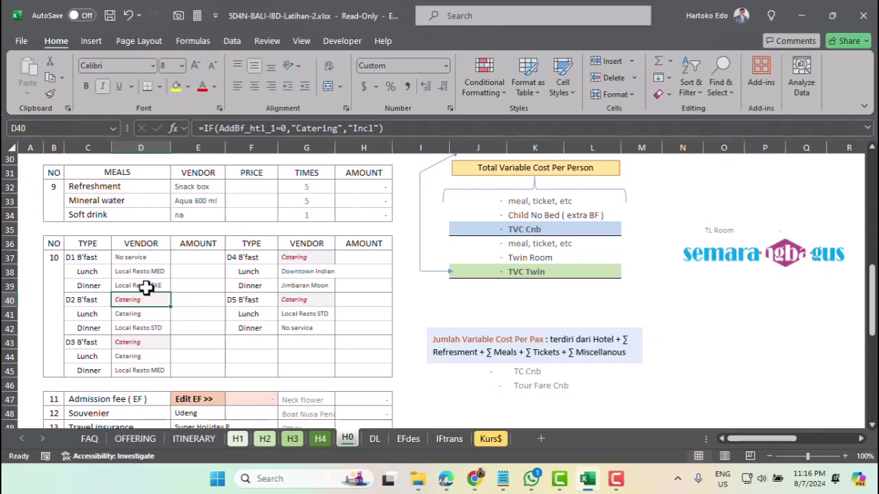
click(146, 286)
Correct the Day 2 lunch and dinner vendors on sheet H0 to =FAQ!H44 in D41 and =FAQ!H45 in D42.
click(143, 301)
click(142, 313)
text(=)
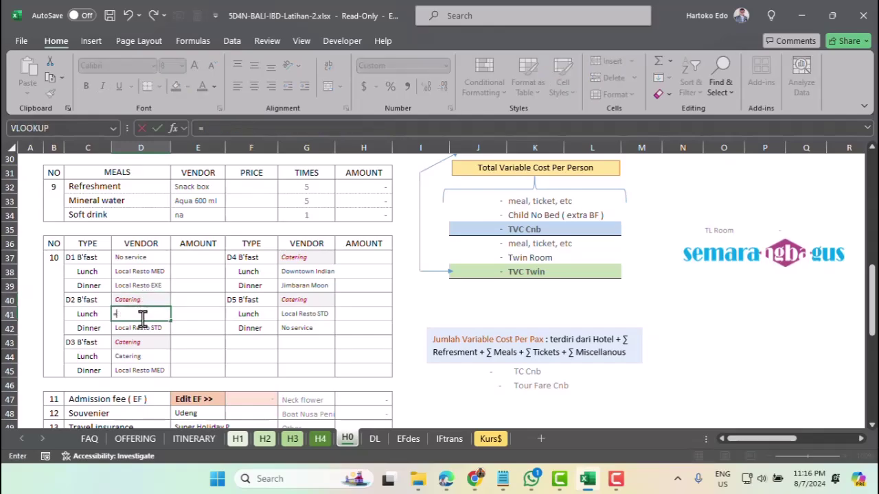
click(87, 438)
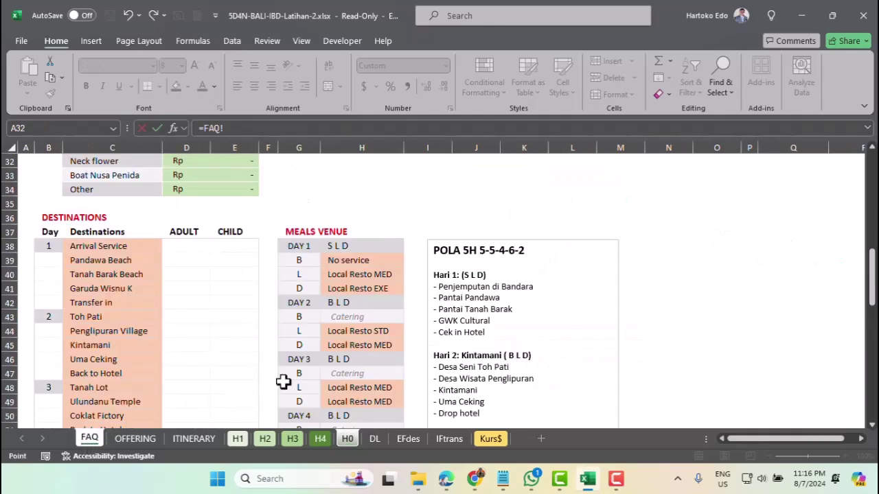
click(360, 333)
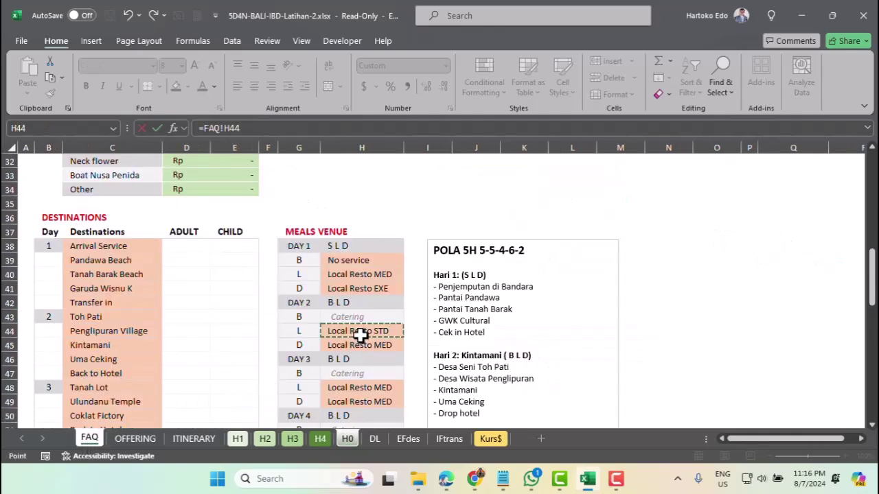
key(Return)
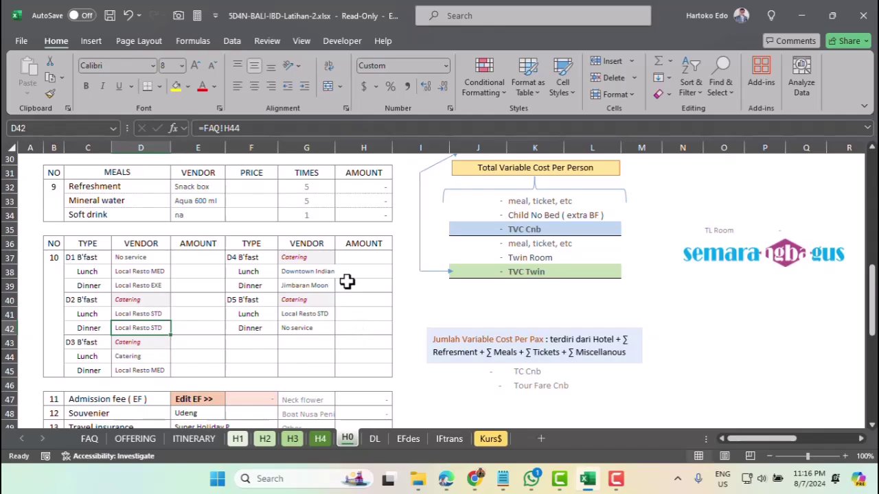
click(233, 128)
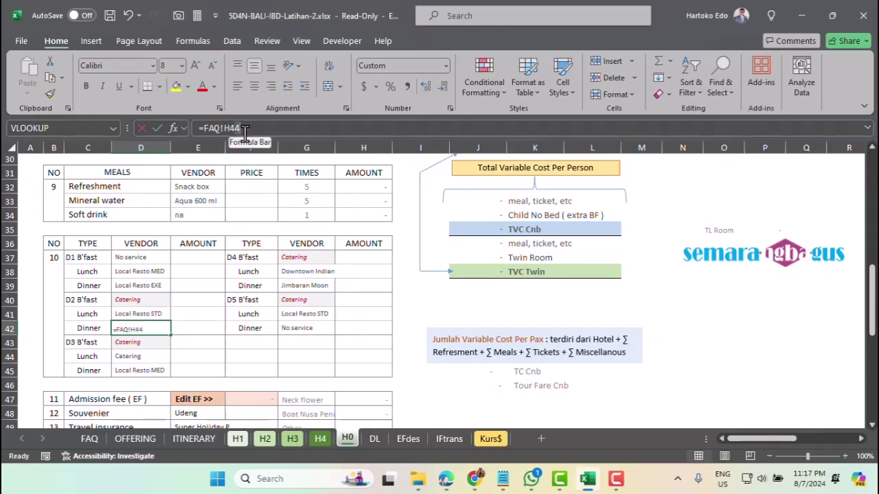
key(Return)
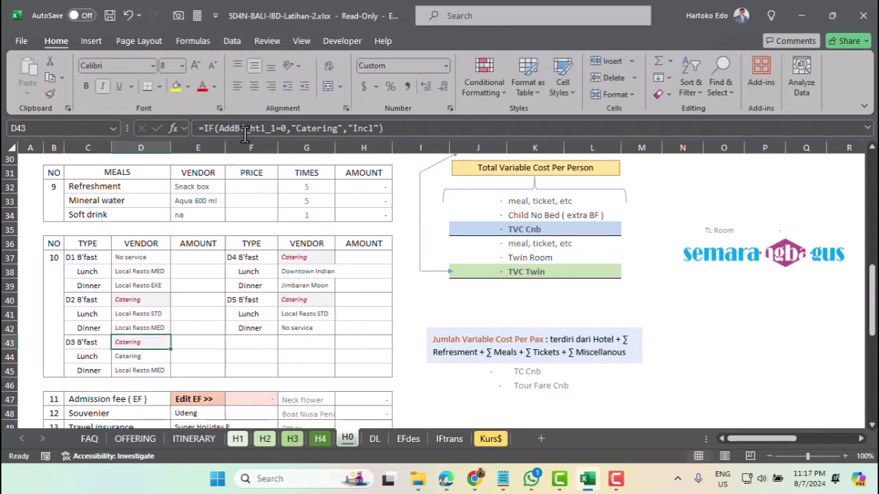
Correct the Day 3 vendors on sheet H0, setting lunch in D44 to =FAQ!H48 and linking dinner in D45 to FAQ's Day 3 dinner.
click(145, 355)
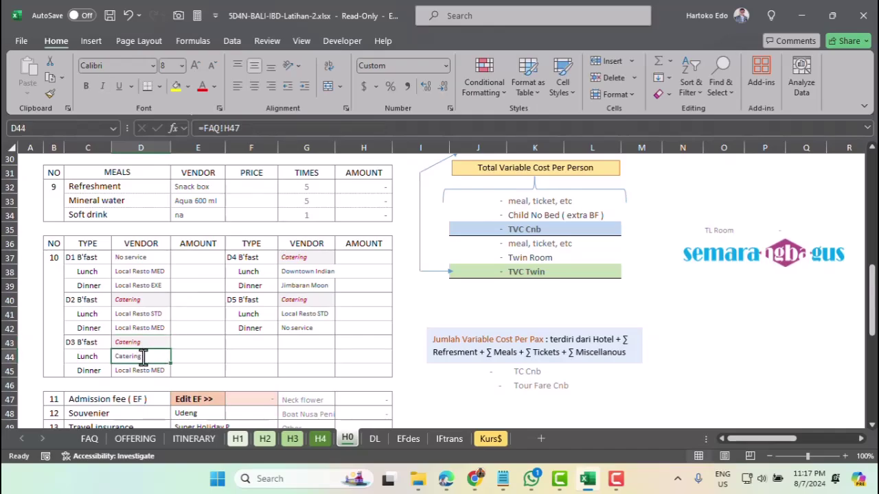
text(=)
click(89, 438)
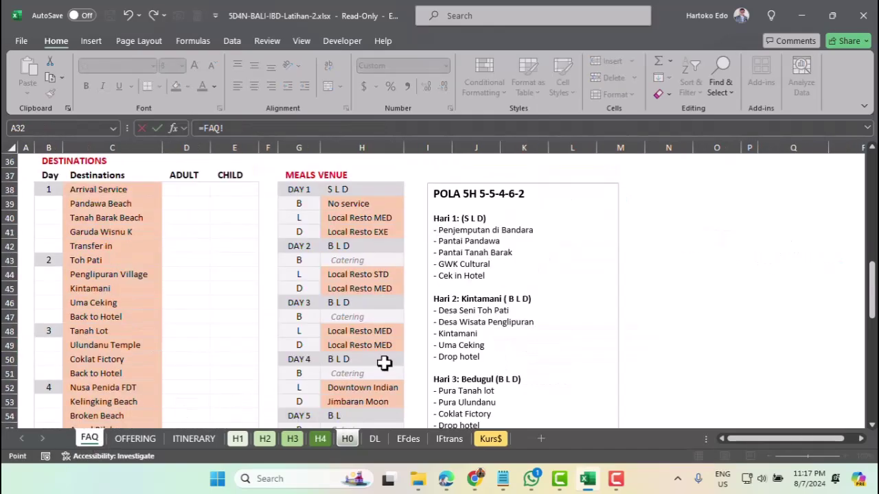
click(351, 328)
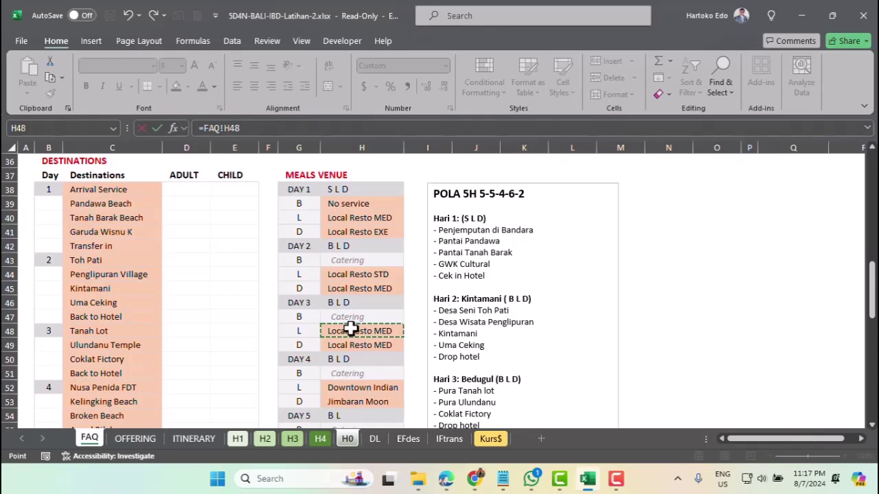
key(Return)
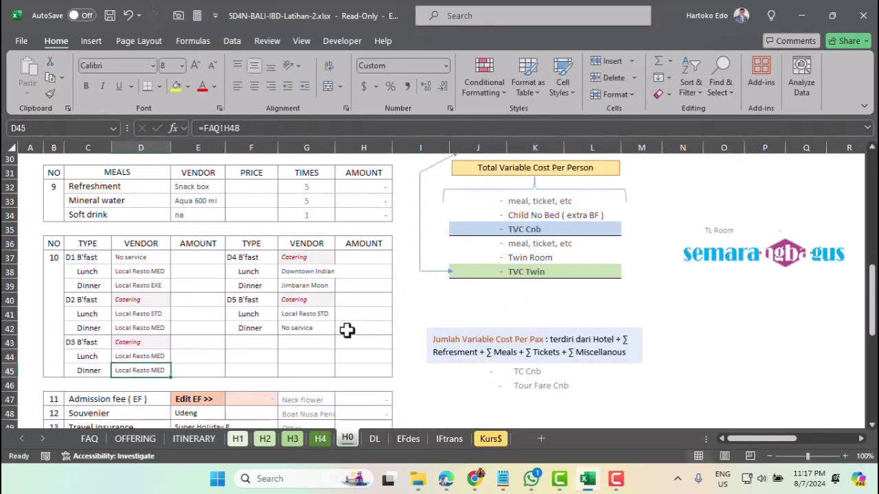
click(234, 128)
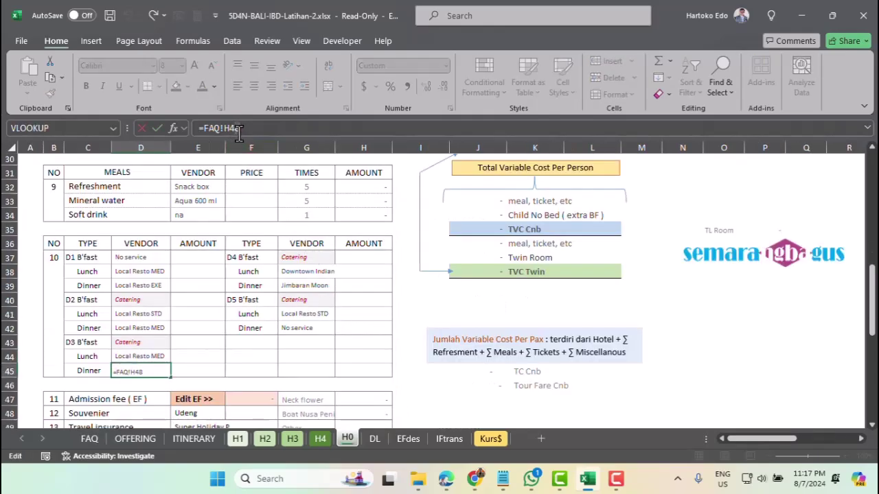
key(Return)
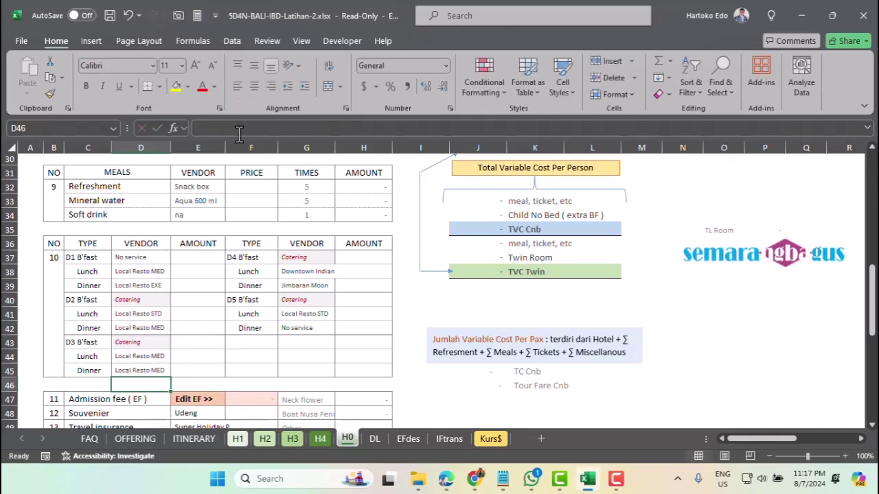
Set the Day 4 lunch vendor in G38 of sheet H0 to =FAQ!H52.
click(304, 270)
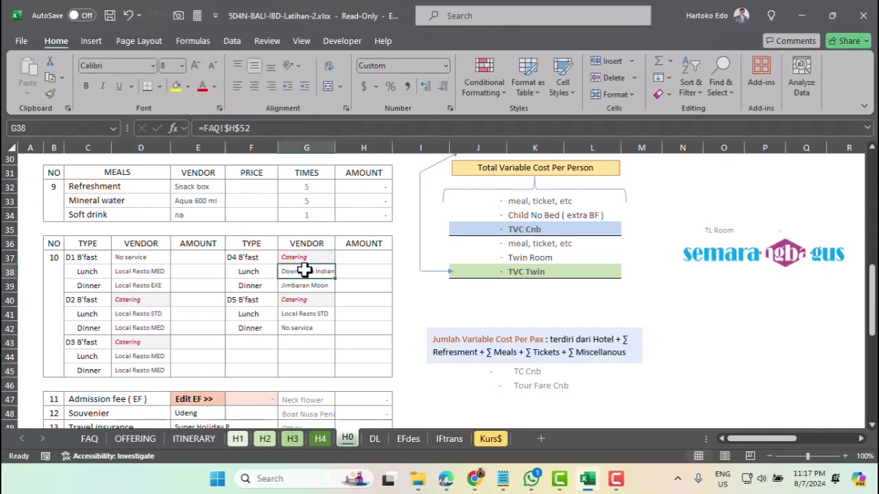
text(=)
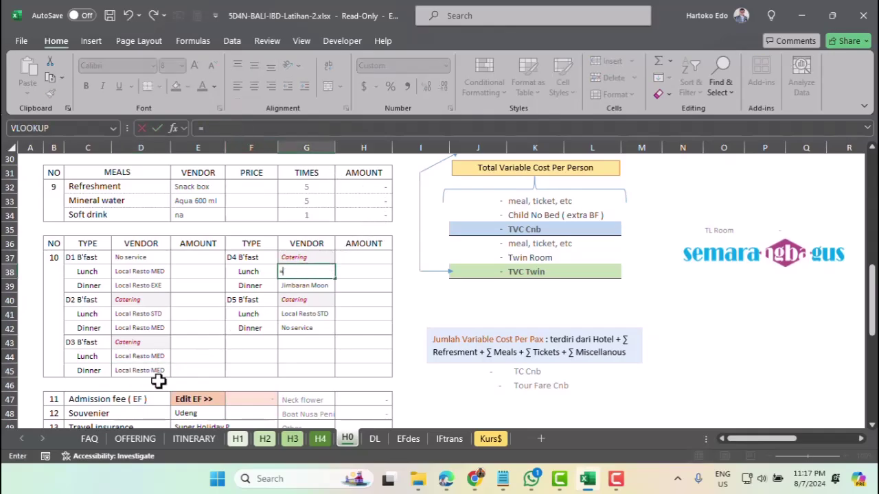
click(90, 439)
scroll(337, 330, down, 1)
click(349, 332)
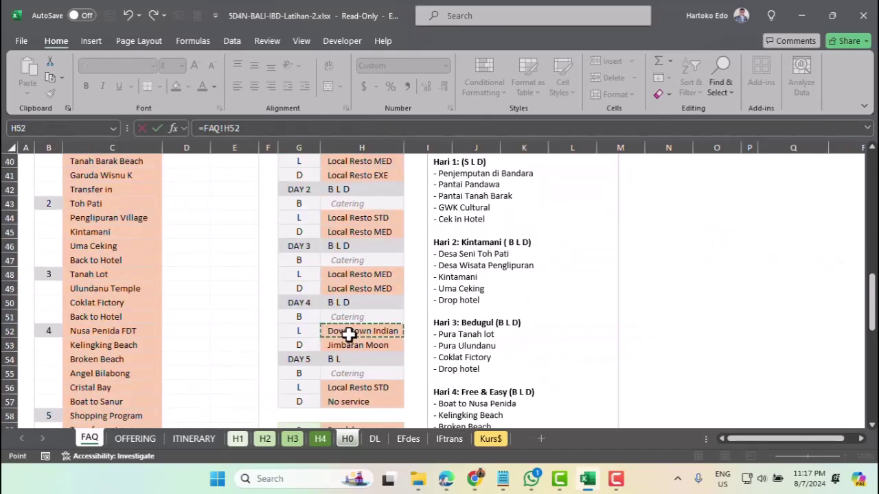
key(Return)
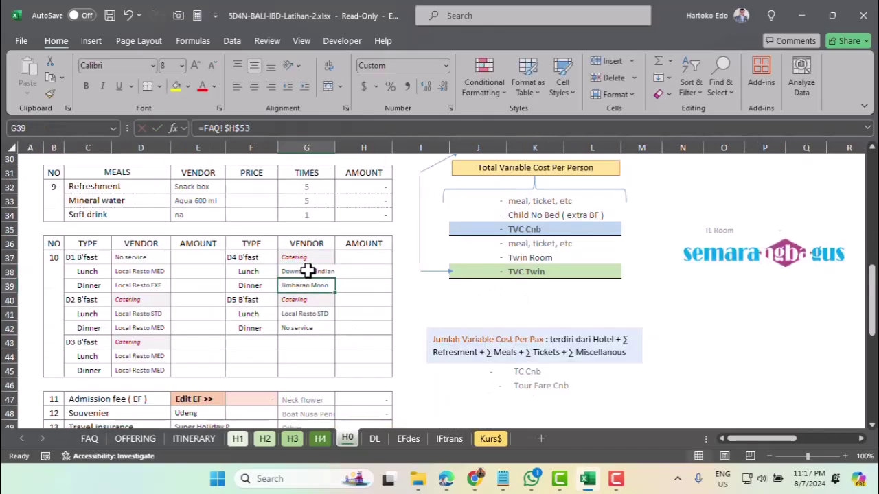
Check the Day 4 and Day 5 lunch and dinner vendor links on sheet H0 against the meals venue list on FAQ.
click(305, 273)
click(308, 283)
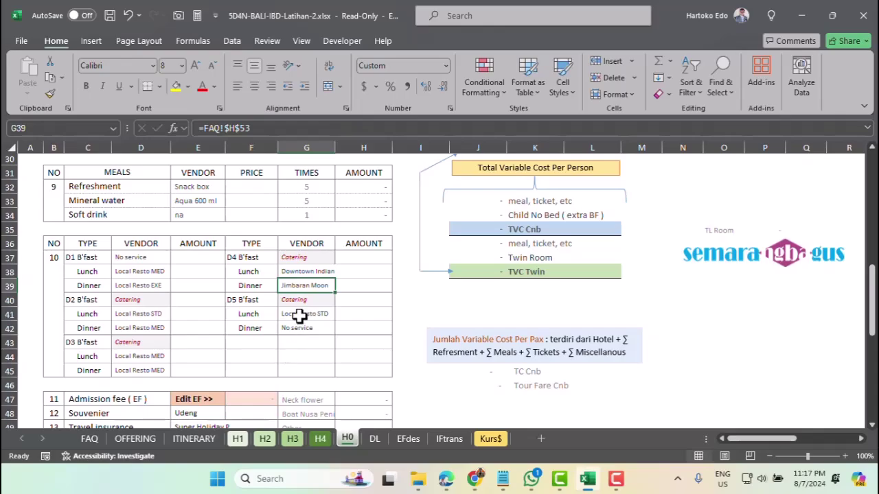
click(298, 313)
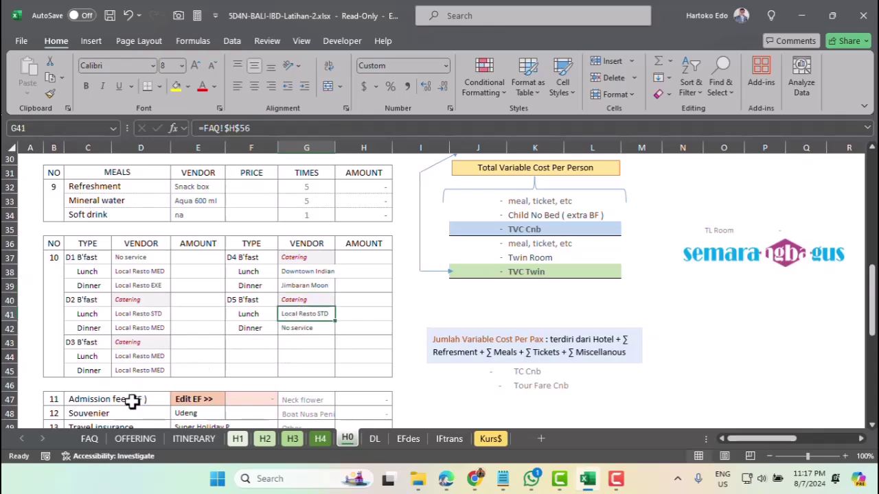
click(92, 438)
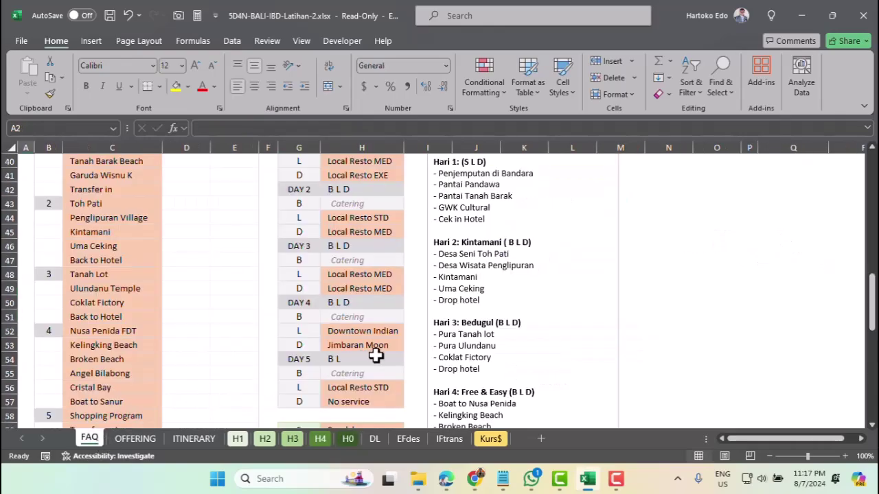
click(352, 332)
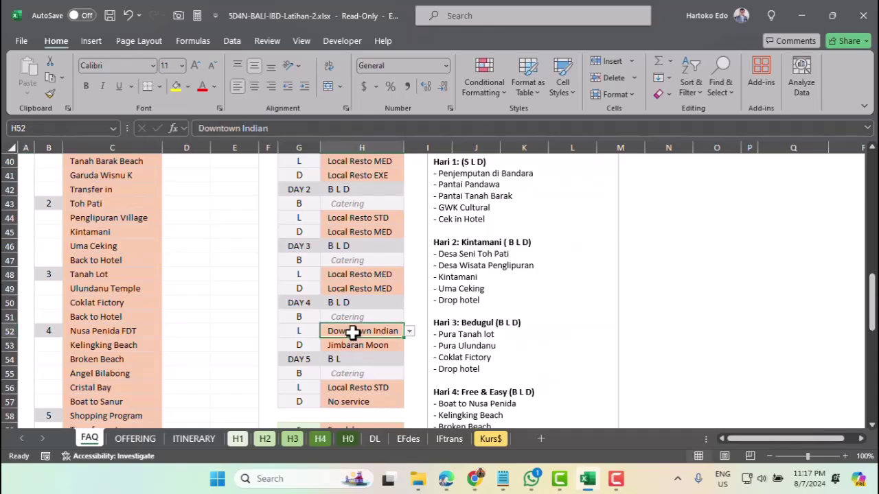
click(352, 388)
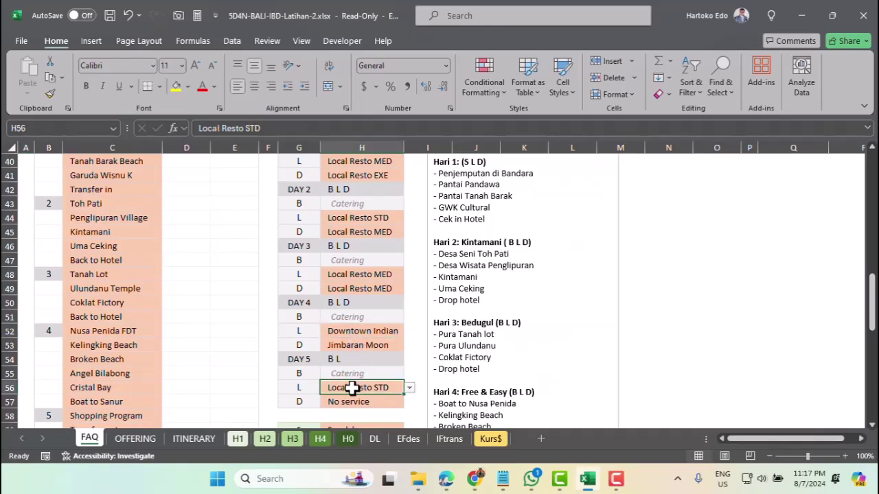
click(348, 401)
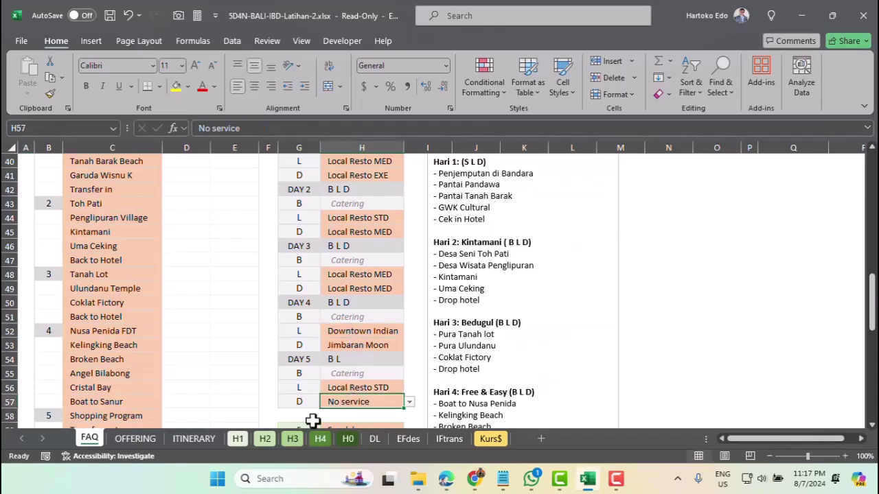
click(349, 440)
click(305, 328)
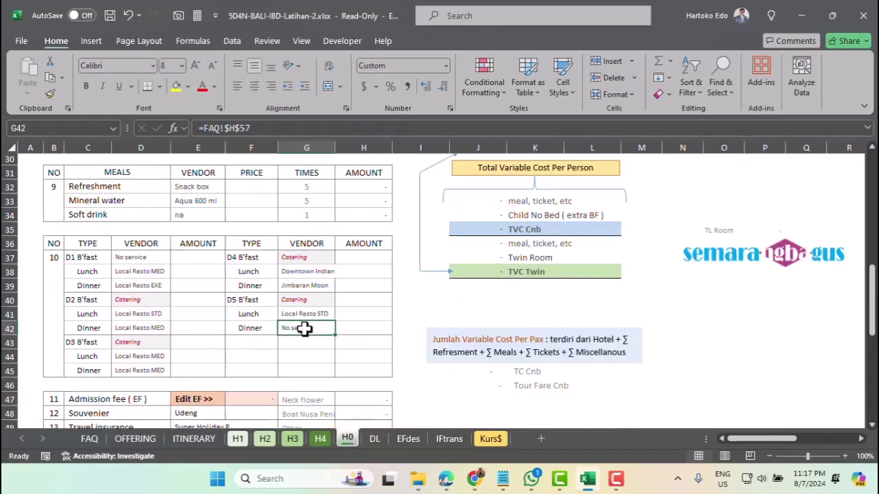
Copy the =days formula from E2 of sheet H1 to E2 of sheet H2.
scroll(305, 329, down, 1)
scroll(334, 264, up, 11)
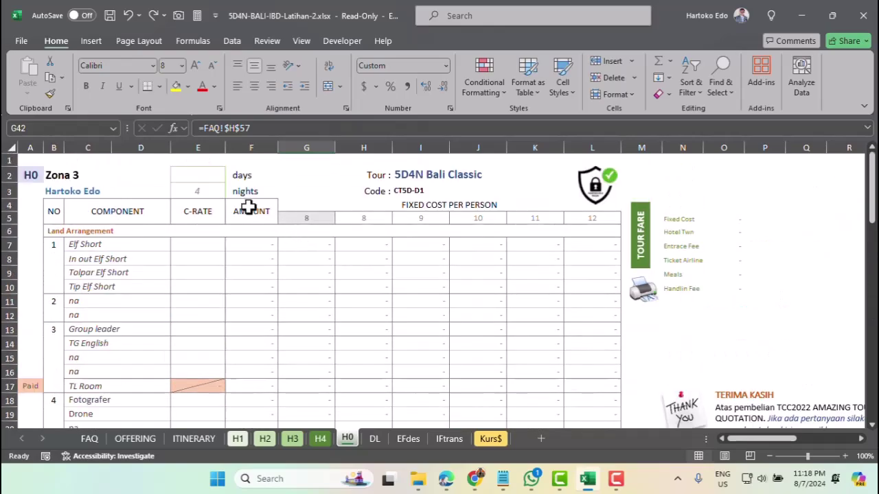
click(205, 173)
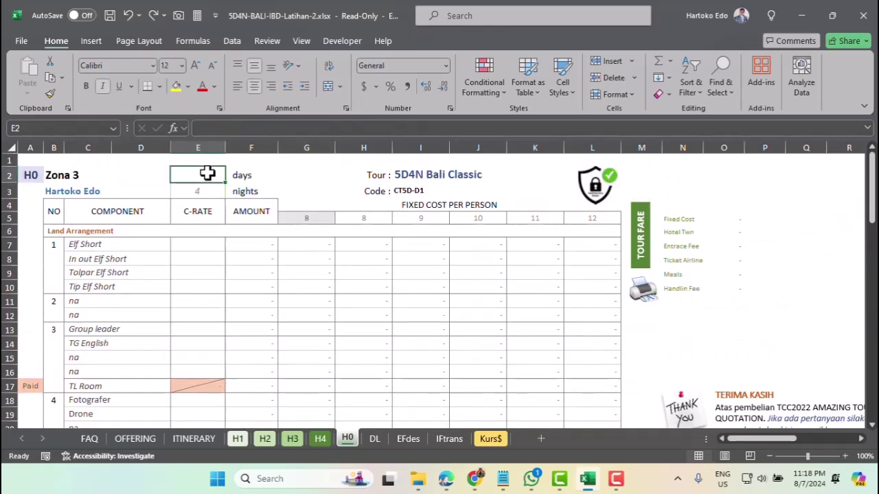
click(238, 439)
scroll(206, 290, up, 2)
scroll(205, 290, up, 9)
click(192, 178)
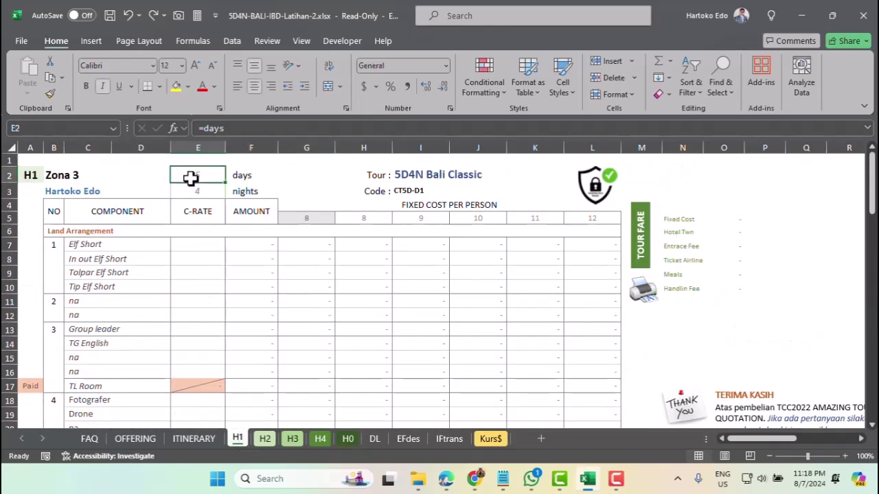
key(ctrl+c)
click(264, 438)
scroll(226, 268, up, 10)
click(198, 174)
key(Return)
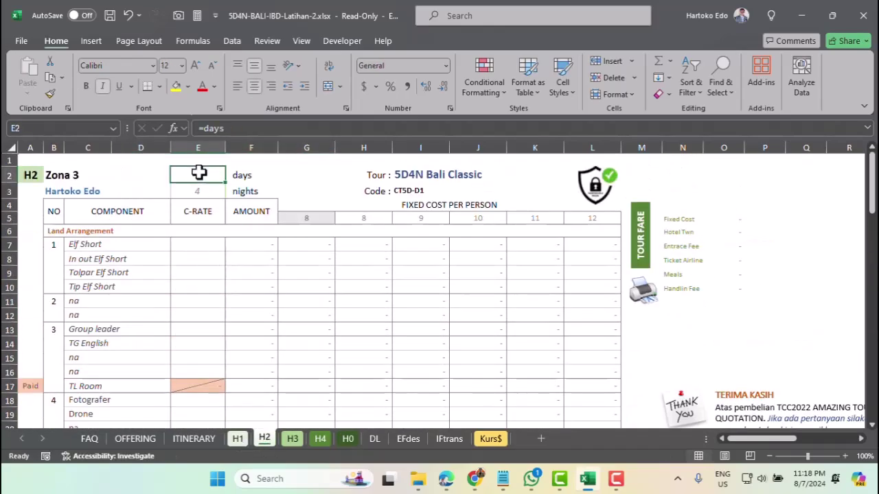
Copy the =days formula from sheet H2 to E2 of sheet H3.
key(ctrl+c)
click(292, 439)
scroll(215, 220, up, 10)
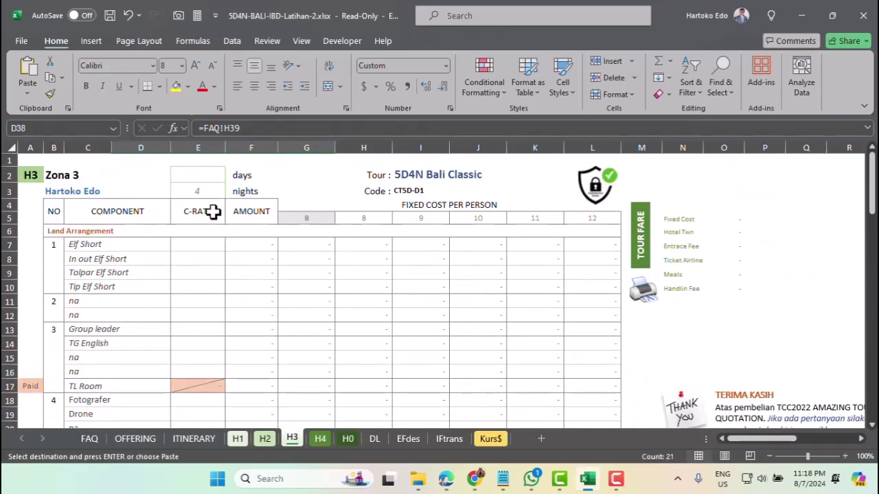
click(199, 176)
key(Return)
Copy the =days formula from sheet H3 to E2 of sheet H4.
key(ctrl+c)
click(320, 439)
scroll(226, 213, up, 10)
click(201, 173)
key(Return)
Copy the =days formula from sheet H4 to E2 of sheet H0.
scroll(400, 320, down, 4)
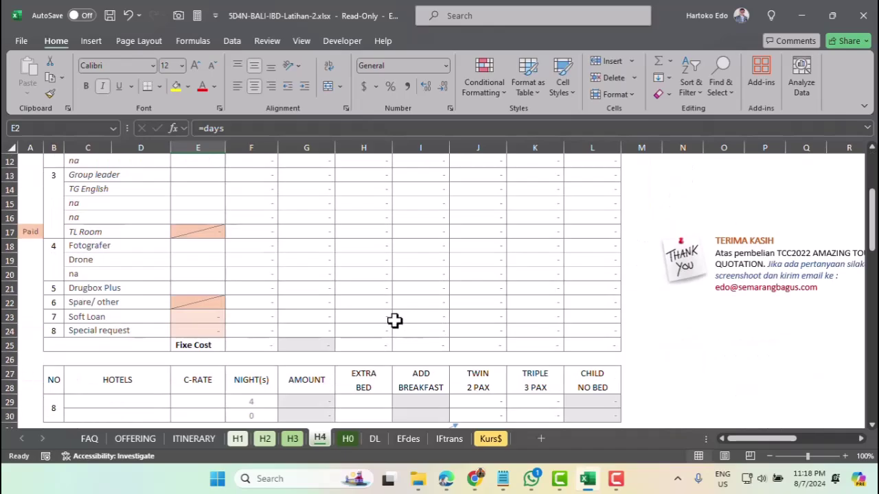
scroll(353, 364, up, 4)
key(ctrl+c)
click(348, 439)
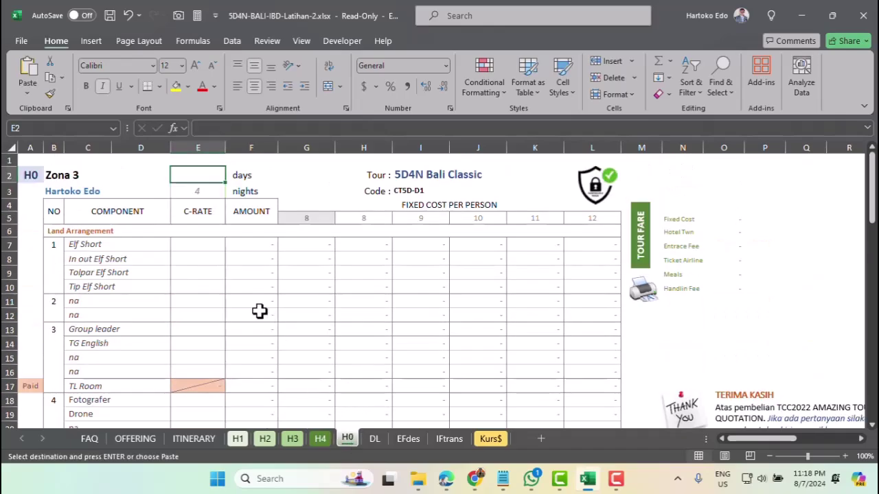
key(Return)
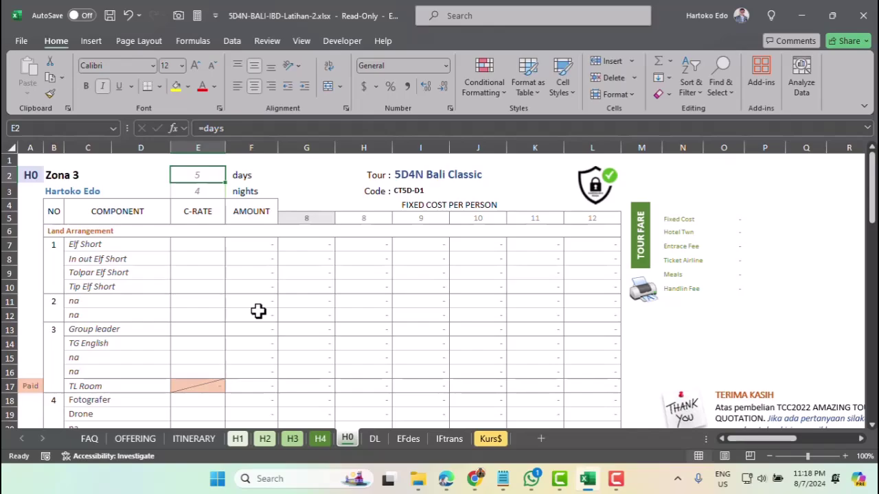
Review the days, hotel and daily meal vendor sections on sheets H2 and H3.
click(266, 440)
scroll(264, 296, down, 7)
scroll(264, 295, down, 8)
scroll(264, 295, up, 3)
scroll(264, 295, up, 12)
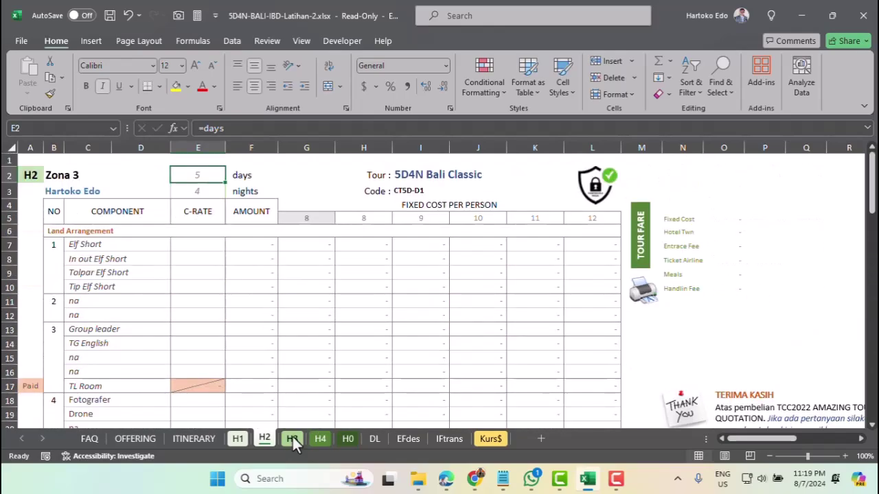
click(293, 439)
scroll(274, 320, down, 9)
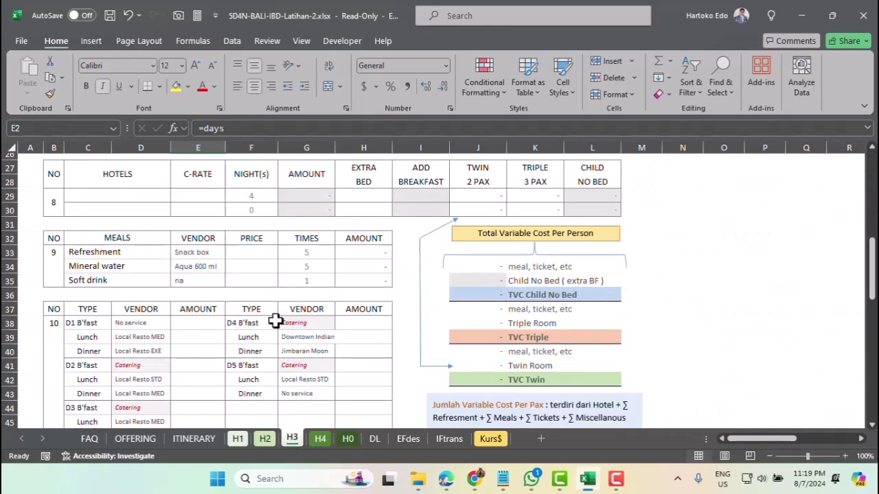
scroll(274, 320, down, 4)
scroll(275, 320, up, 12)
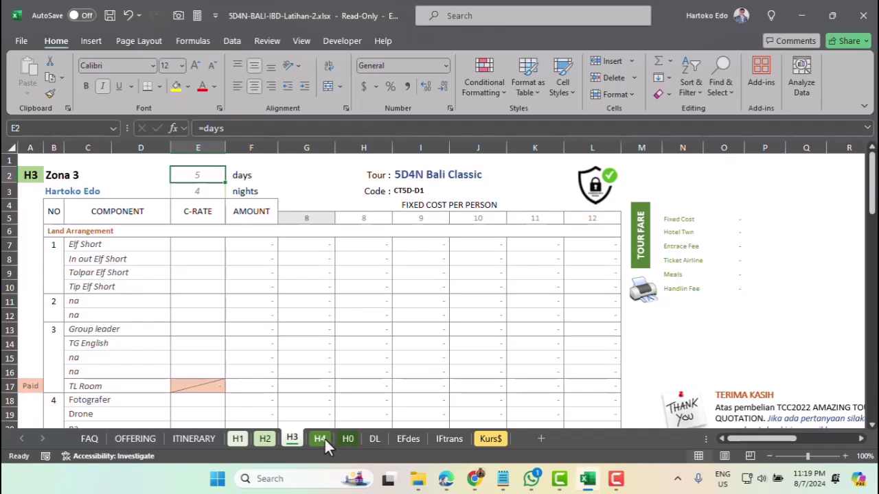
Review the days, hotel and daily meal vendor sections on sheets H4 and H0.
click(325, 440)
scroll(299, 340, down, 10)
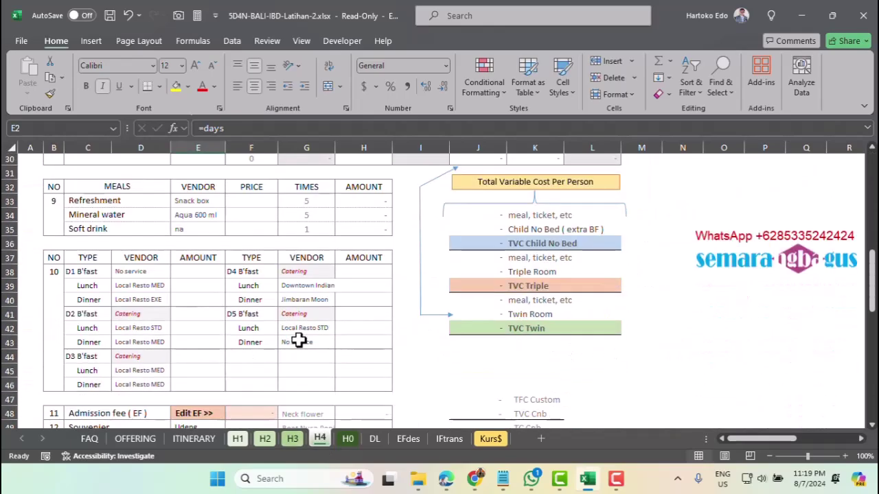
scroll(298, 340, down, 1)
scroll(299, 340, up, 11)
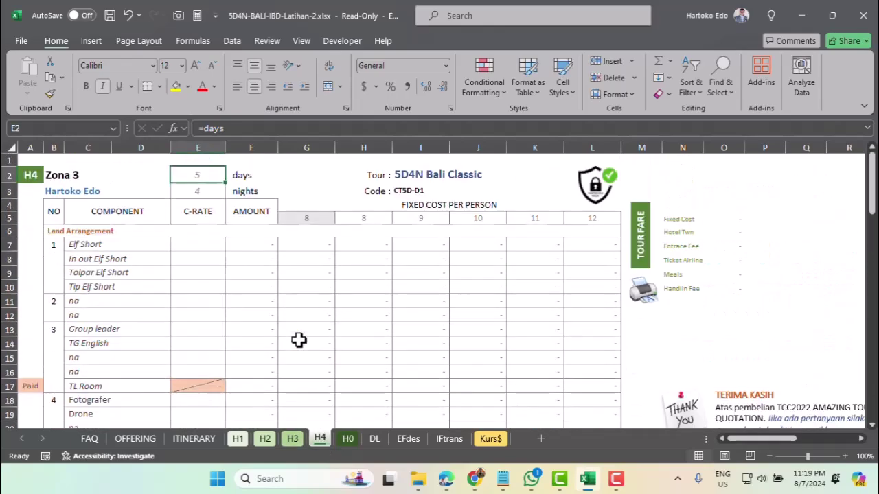
click(348, 440)
scroll(329, 345, down, 7)
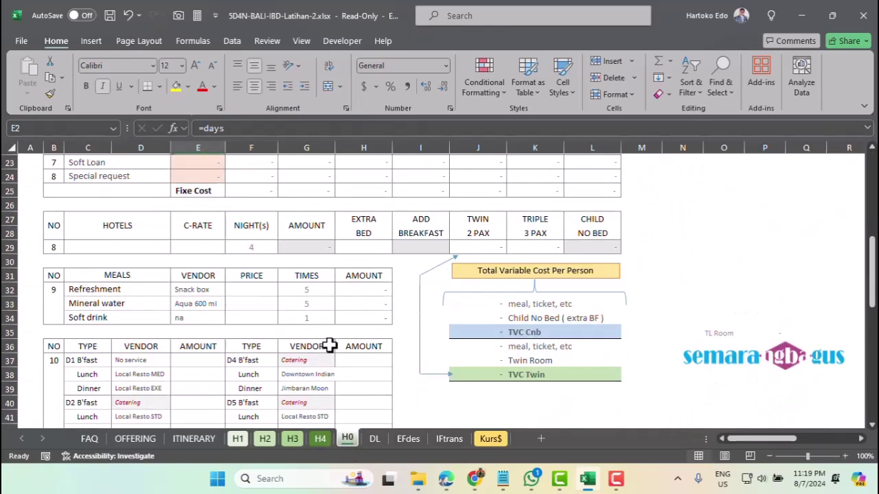
scroll(330, 346, down, 2)
scroll(330, 346, down, 1)
scroll(330, 345, up, 11)
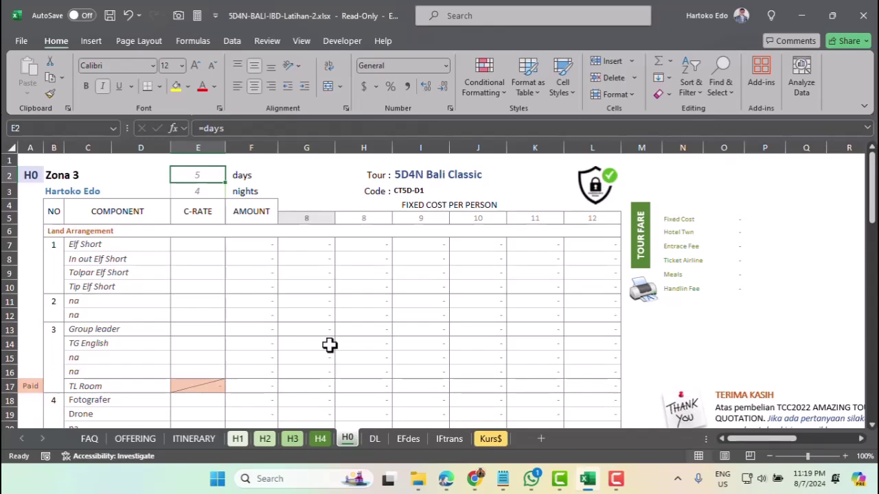
Look at the Day 1 section of the ITINERARY sheet and the destinations, meals venue and POLA 5H pattern on FAQ.
click(191, 438)
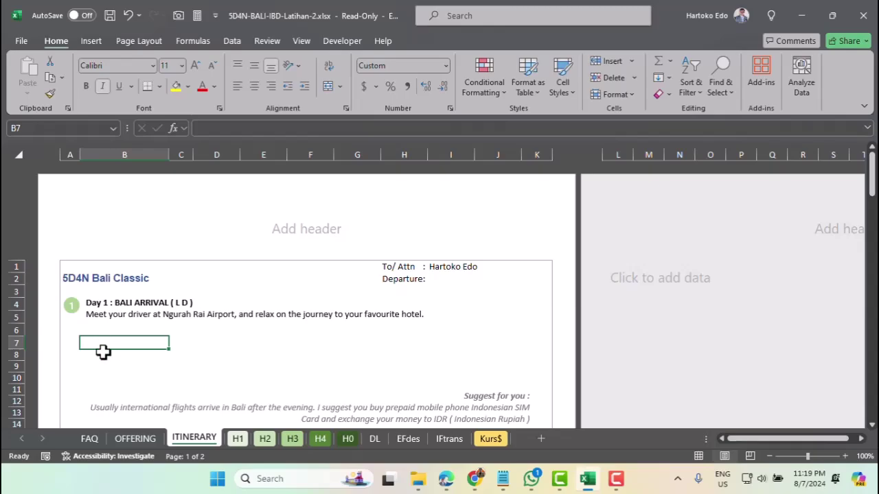
click(92, 438)
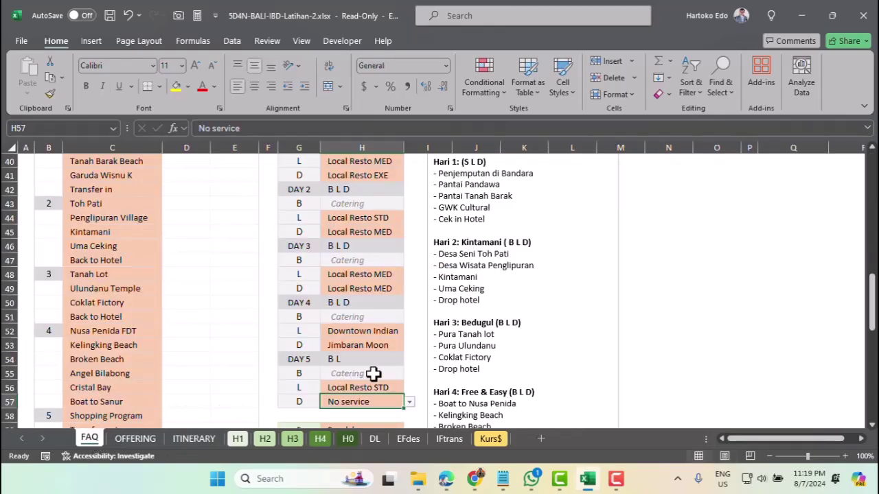
scroll(383, 366, up, 1)
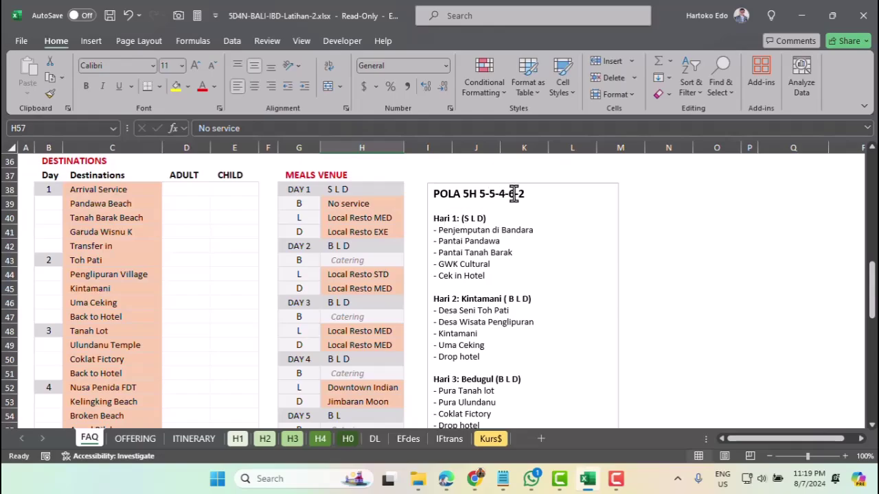
Select cell B6 directly below the Day 1 description on the ITINERARY sheet.
click(203, 437)
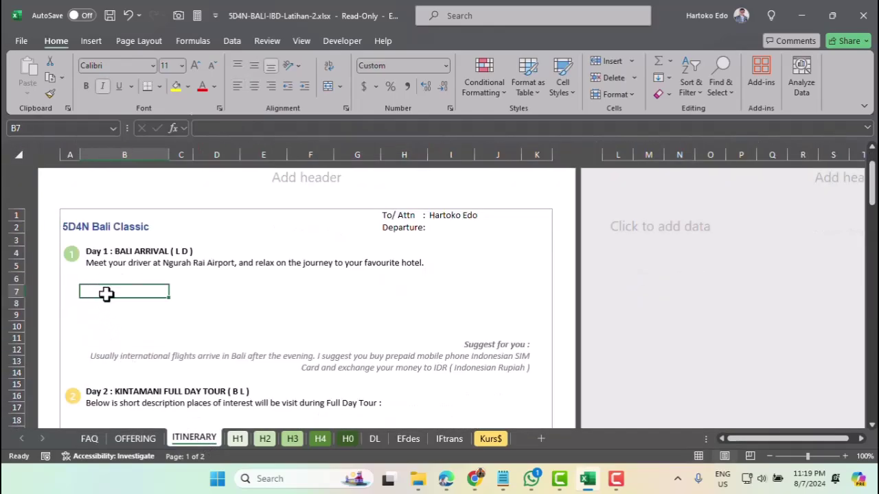
click(13, 278)
click(98, 278)
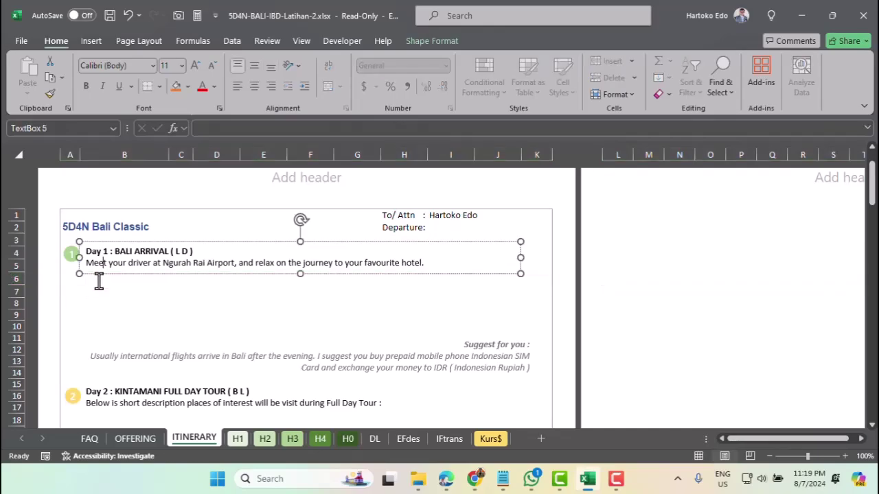
click(99, 282)
key(Down)
key(Down)
key(Down)
key(Down)
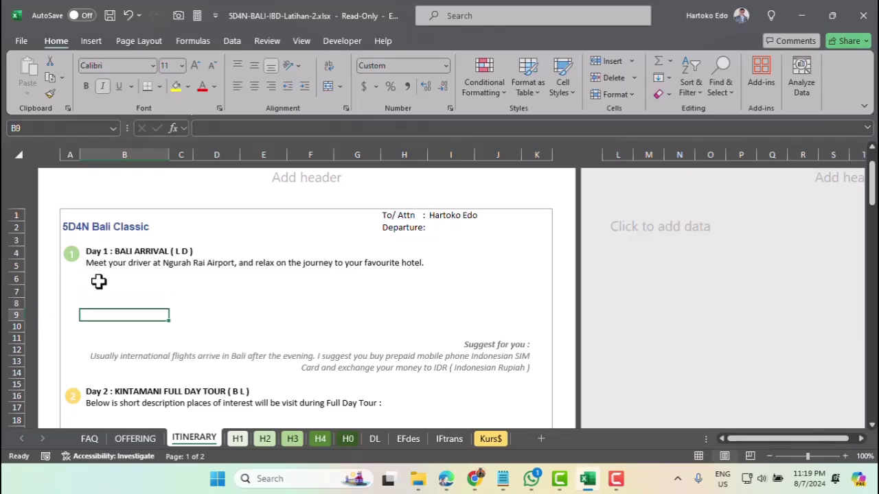
key(Up)
key(Up)
key(Up)
key(Up)
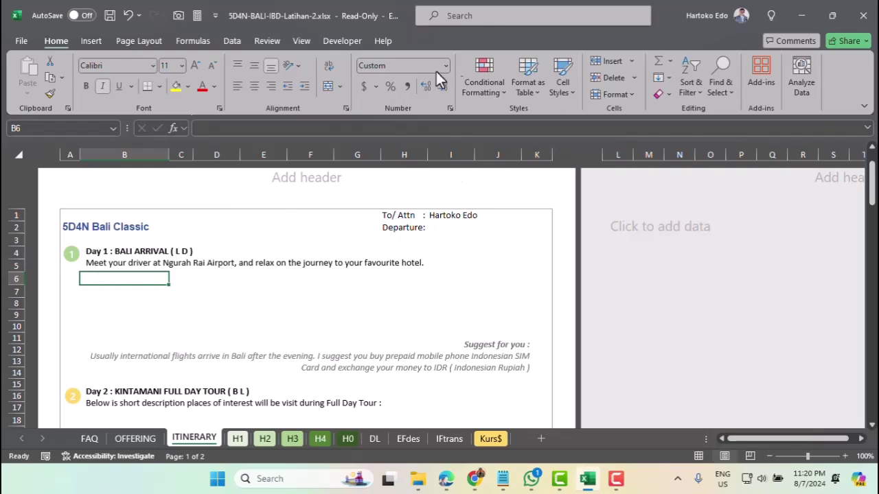
click(56, 42)
click(669, 63)
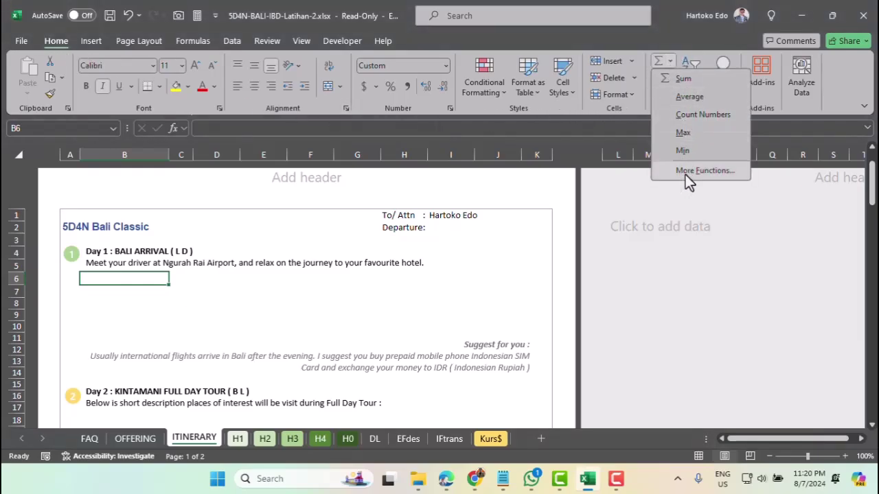
click(704, 170)
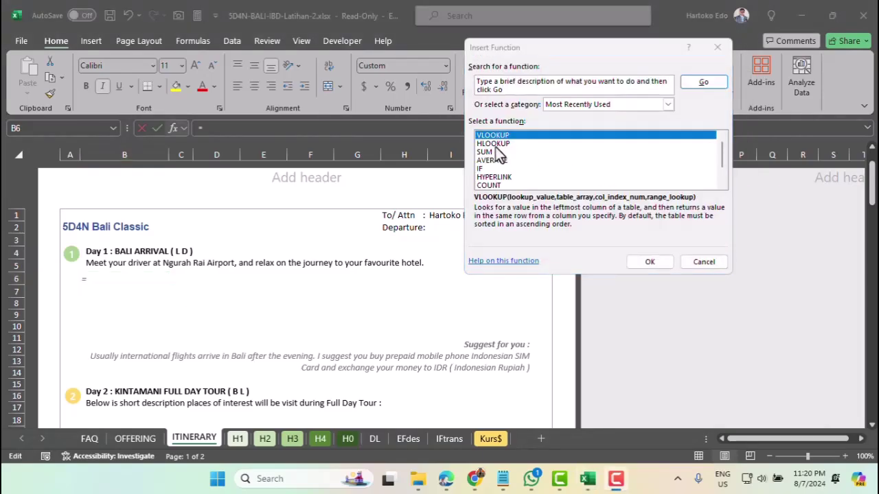
double_click(491, 136)
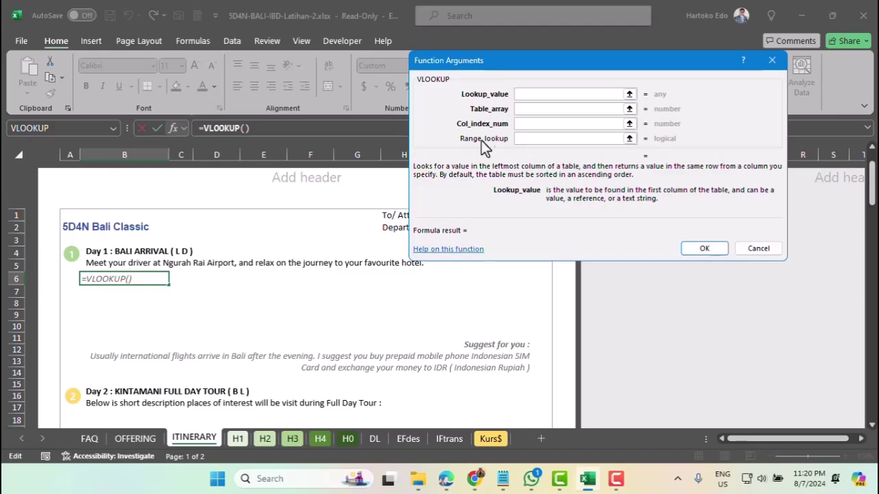
click(90, 439)
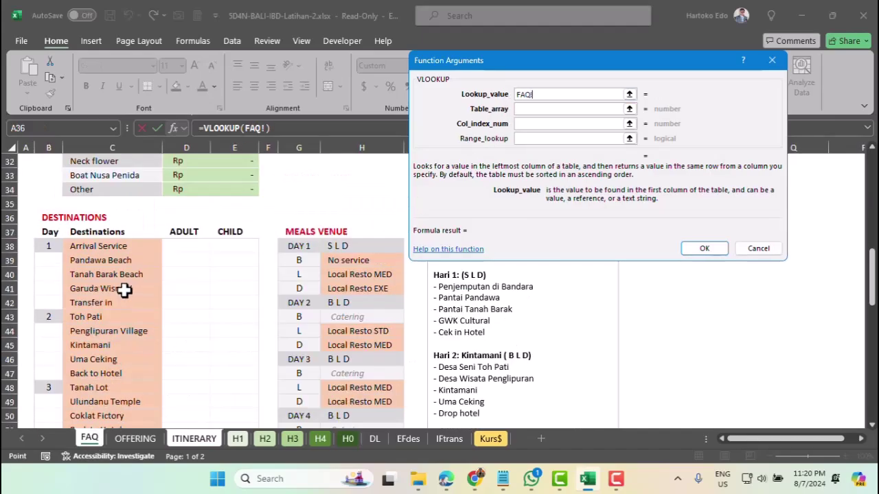
click(92, 247)
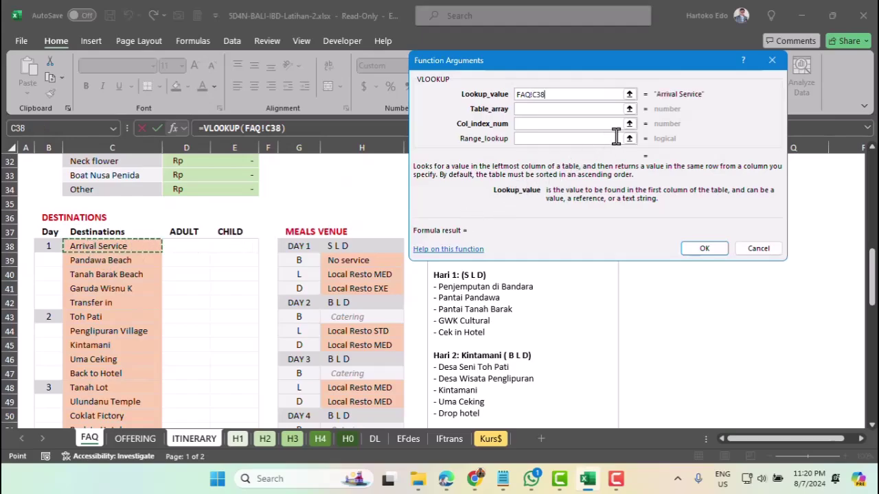
click(629, 109)
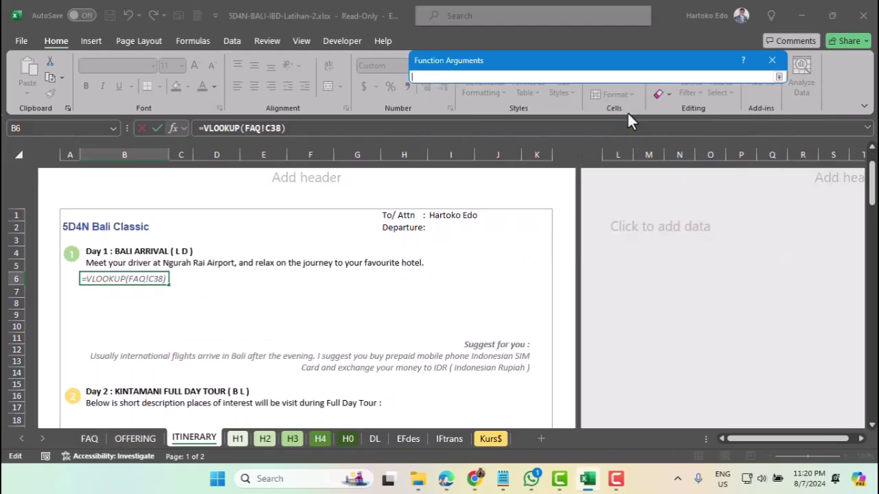
click(406, 438)
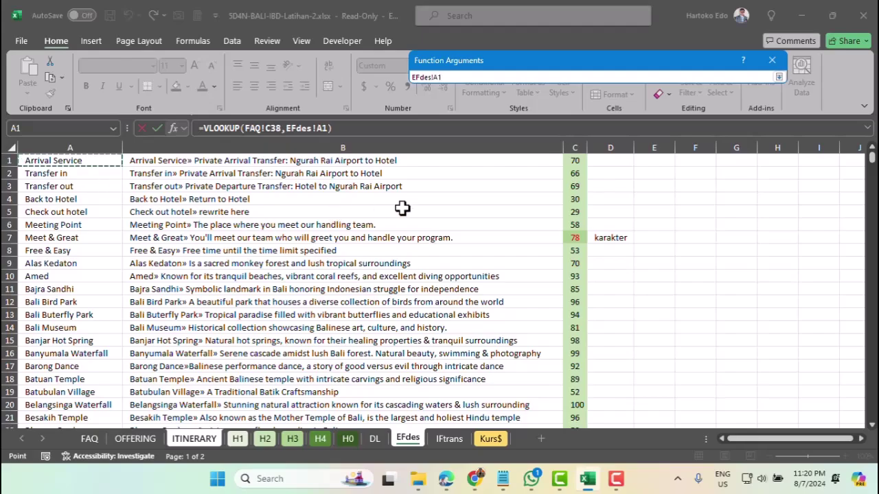
scroll(412, 232, down, 7)
scroll(412, 232, down, 13)
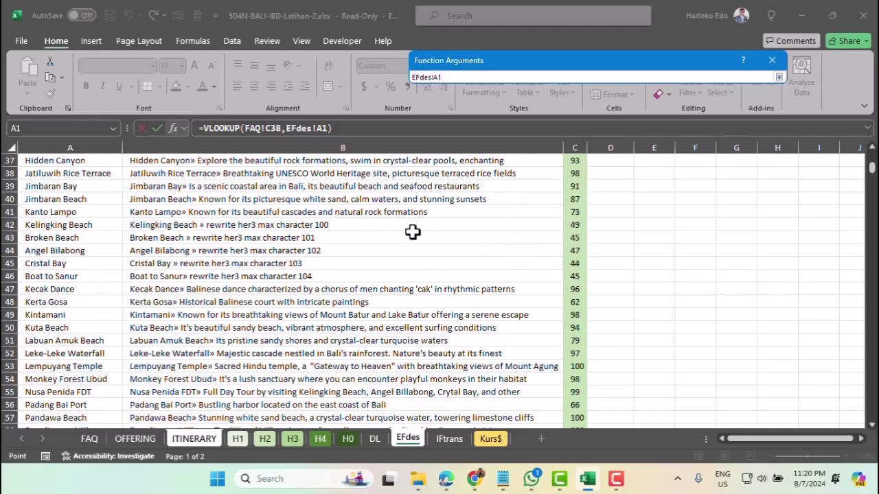
scroll(412, 232, down, 4)
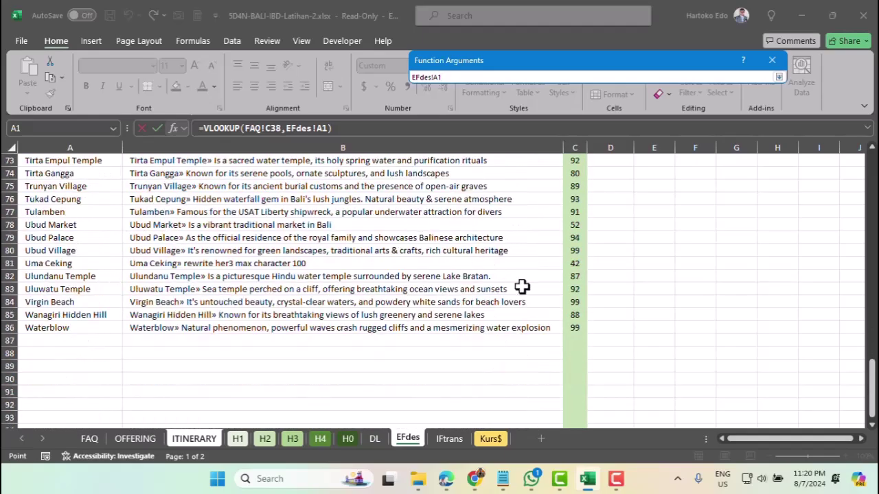
scroll(539, 328, up, 8)
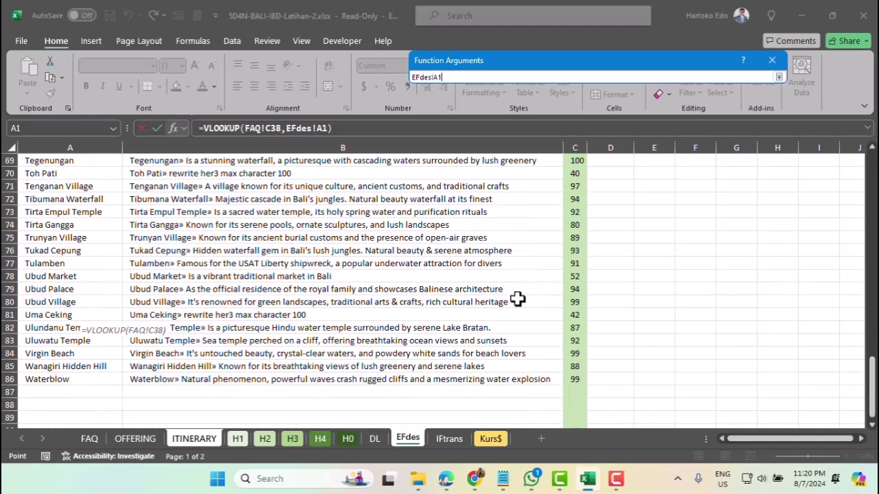
scroll(517, 295, down, 8)
scroll(516, 296, down, 1)
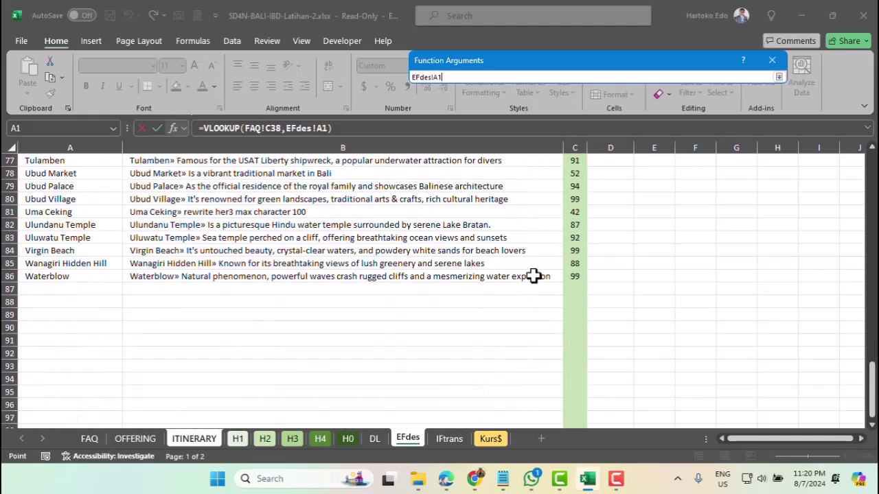
shift+click(538, 272)
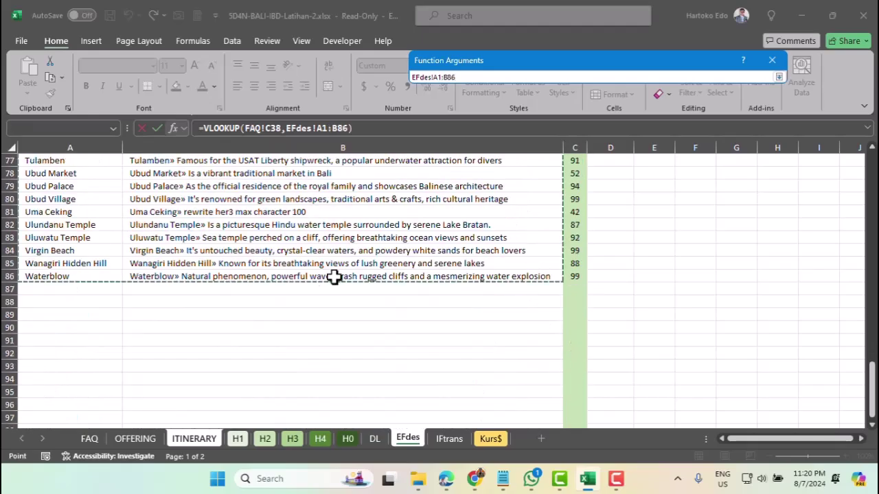
scroll(176, 276, up, 20)
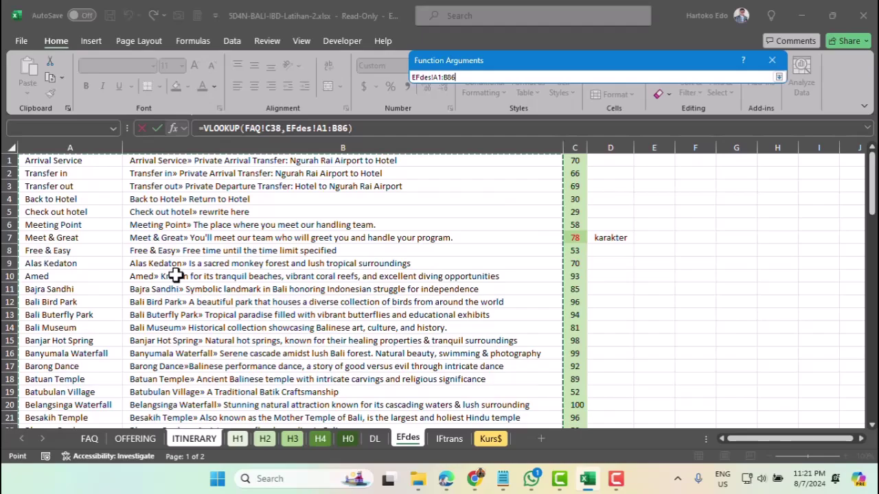
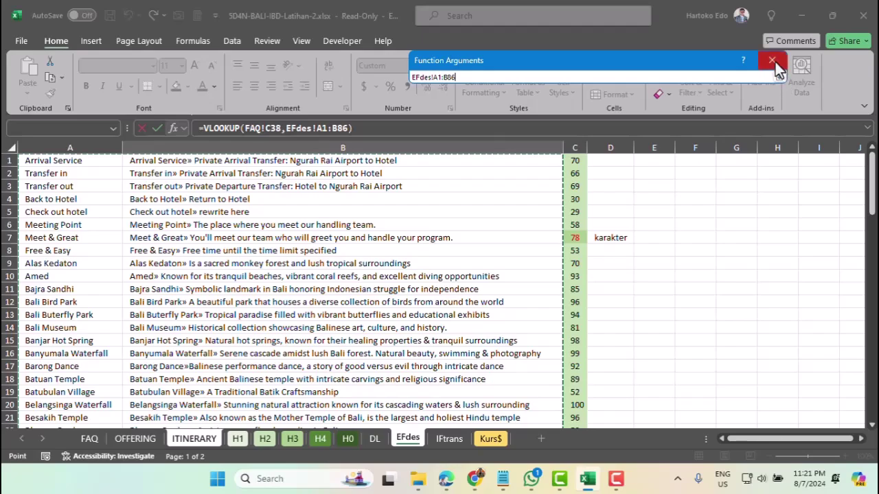
click(778, 77)
click(759, 248)
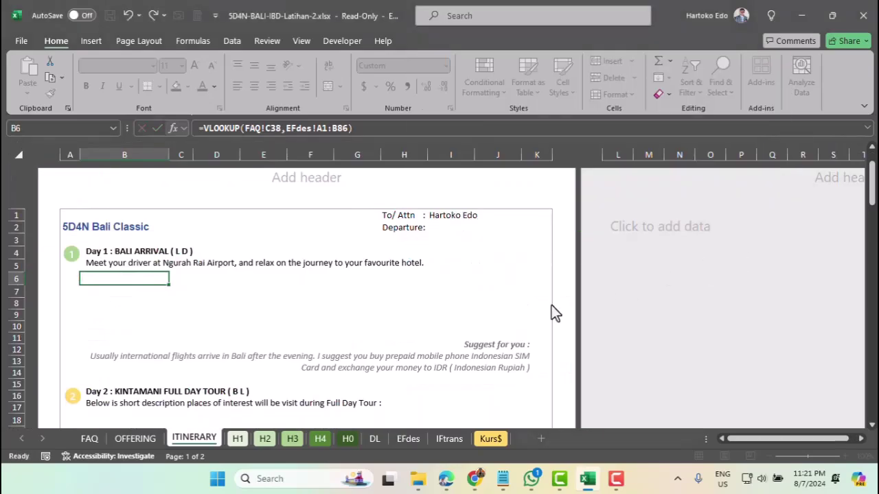
Start a VLOOKUP function in ITINERARY cell B6 with FAQ!C38, the Arrival Service destination, as the lookup value.
click(671, 62)
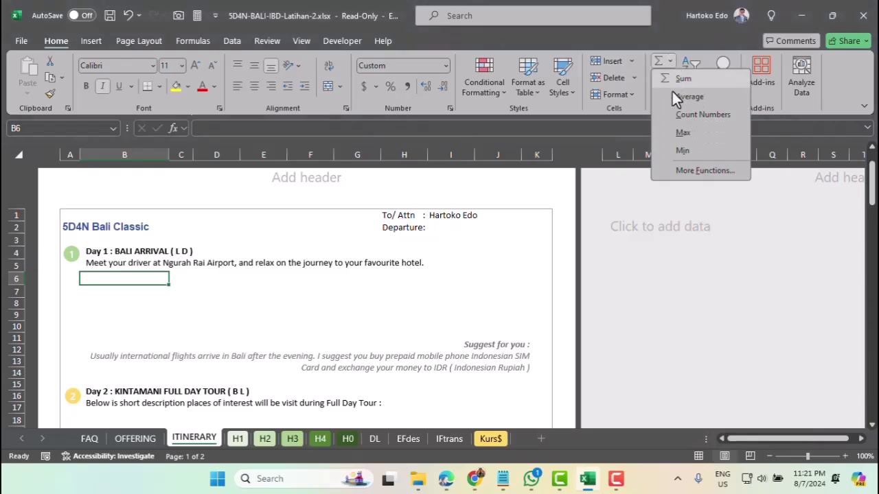
click(697, 171)
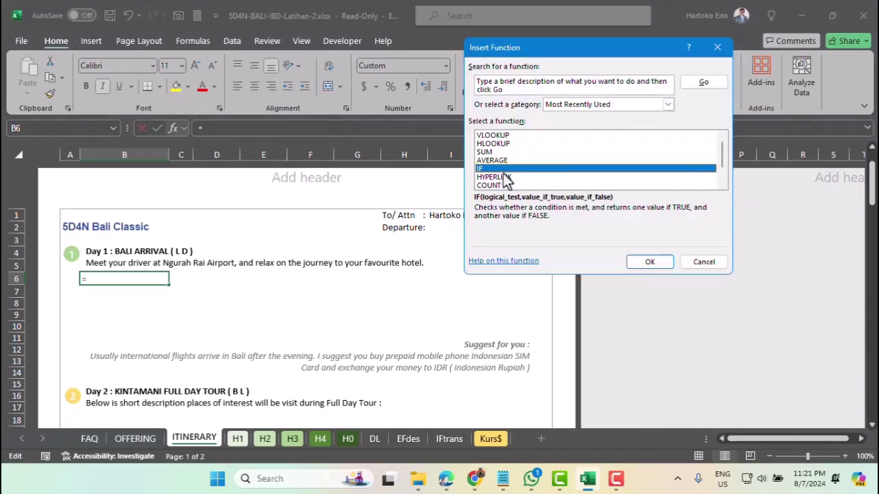
double_click(493, 135)
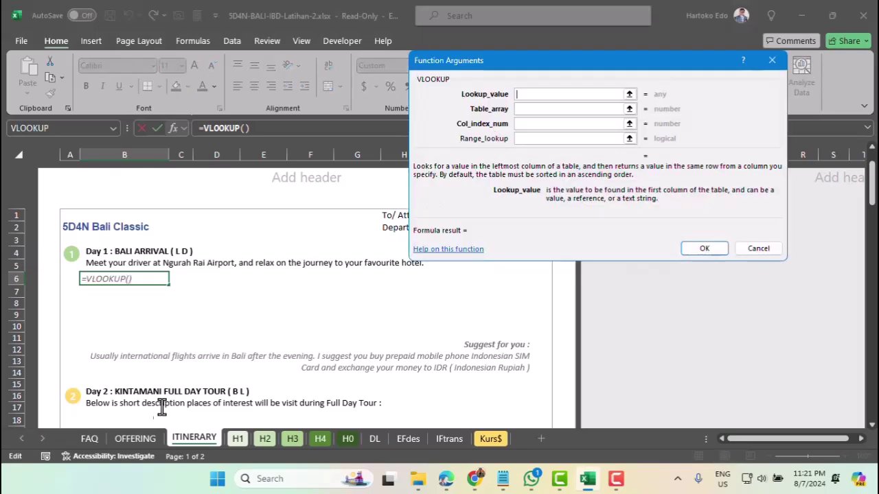
click(94, 438)
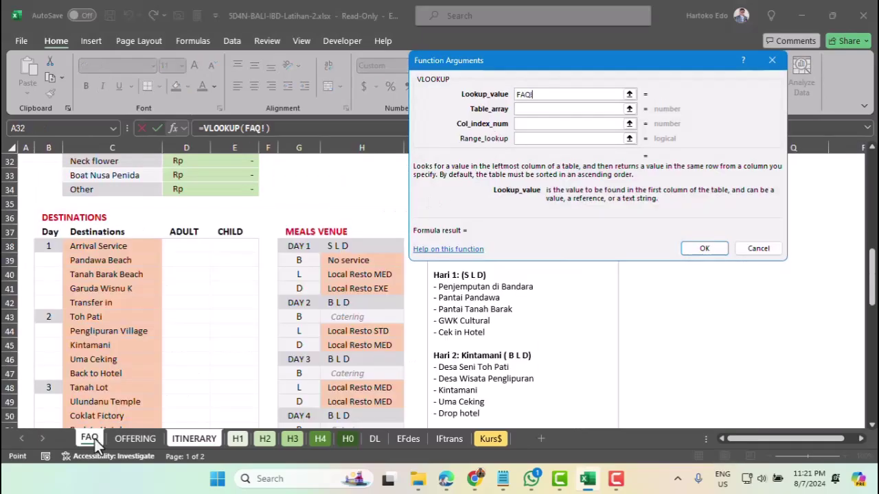
click(97, 248)
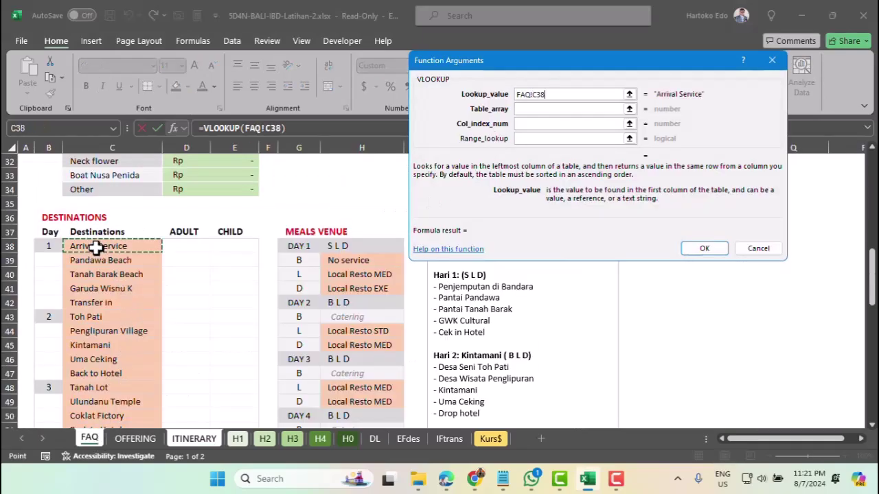
Set the VLOOKUP's table array to EFdes!A1:B100, covering the destination names and their descriptions.
click(629, 108)
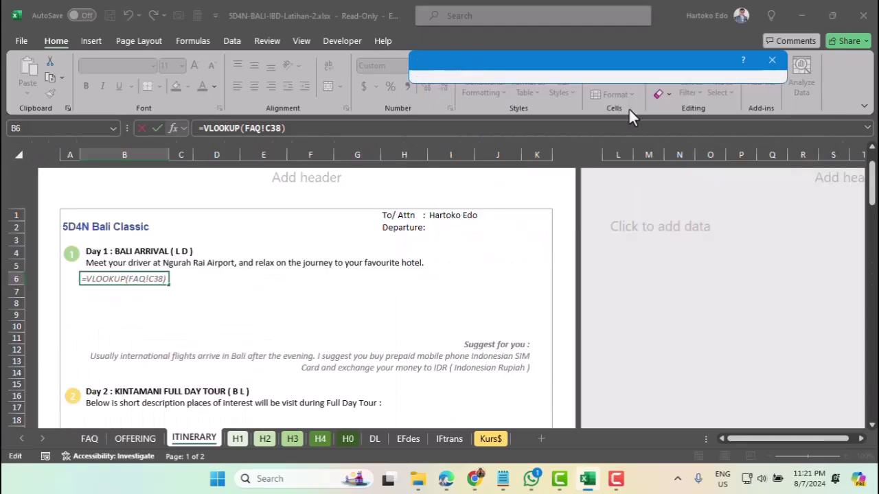
click(410, 437)
scroll(206, 330, down, 7)
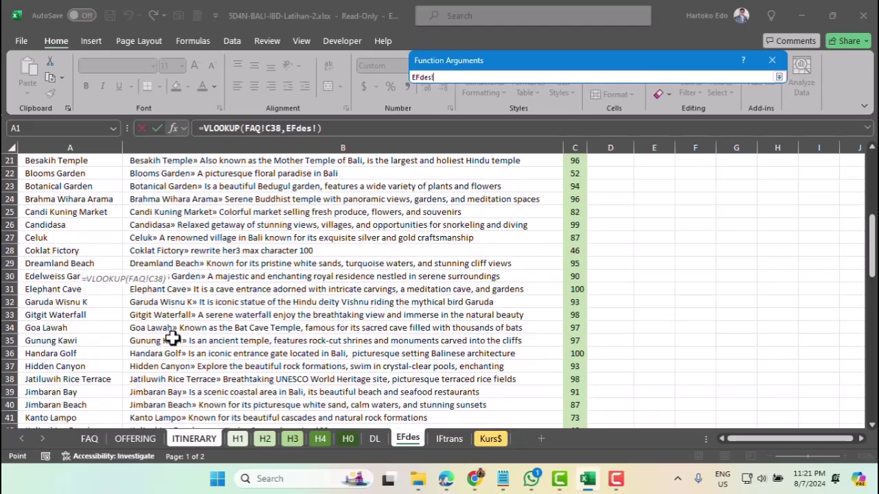
scroll(180, 335, down, 20)
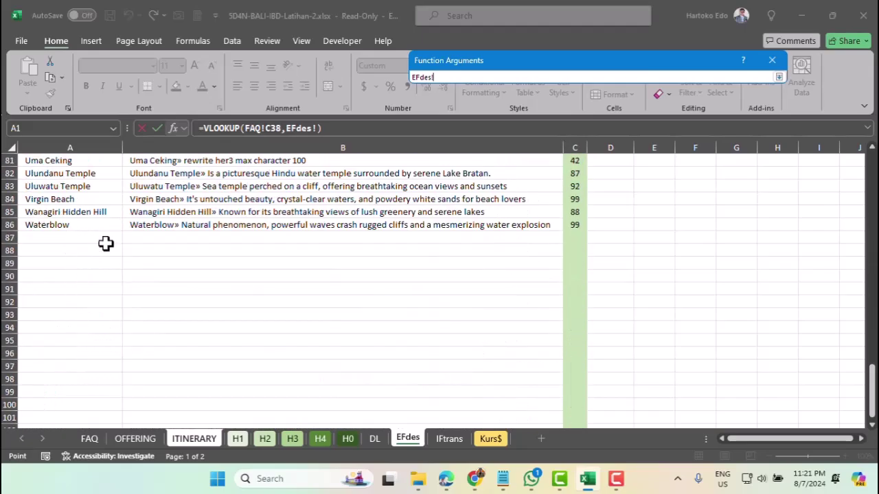
scroll(124, 304, up, 11)
scroll(125, 305, up, 16)
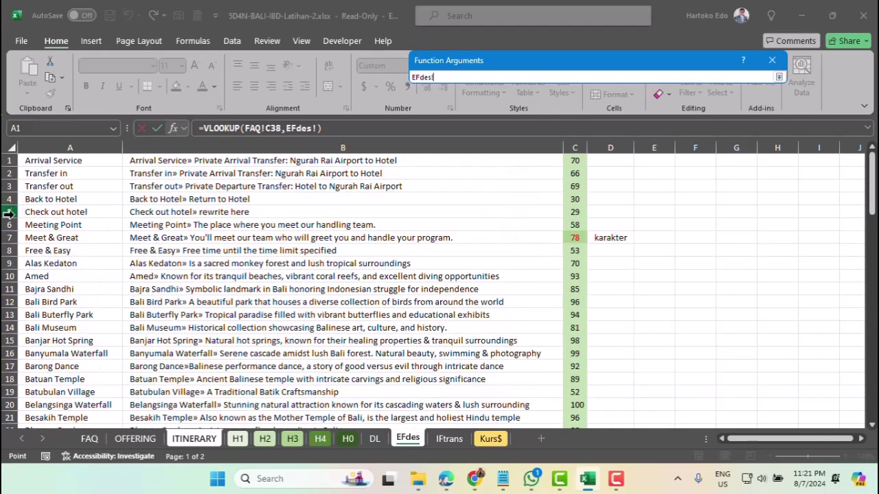
click(39, 160)
drag(39, 160, 281, 270)
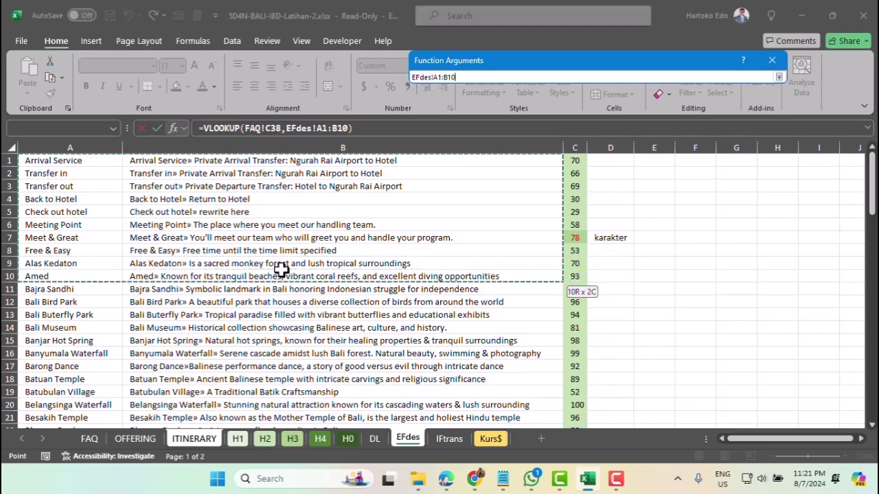
drag(281, 269, 281, 269)
click(460, 76)
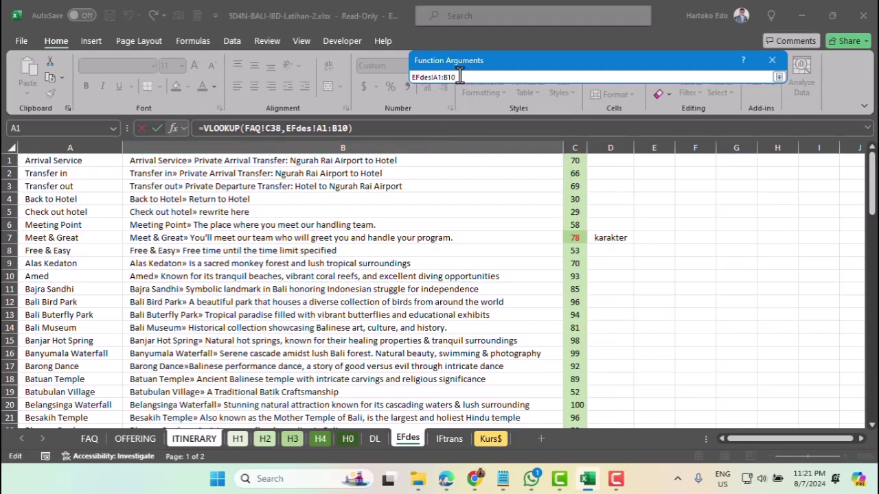
text(0)
key(Return)
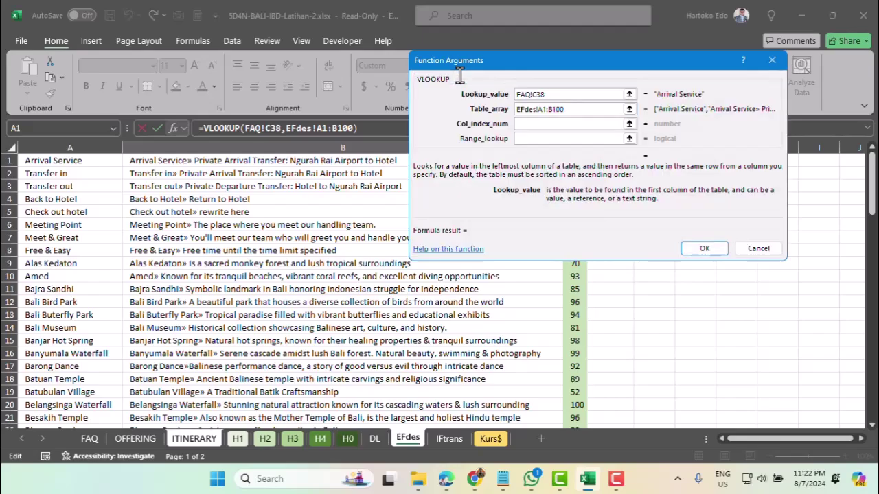
Complete the VLOOKUP in ITINERARY cell B6 with column index 2 and range lookup FALSE.
click(530, 125)
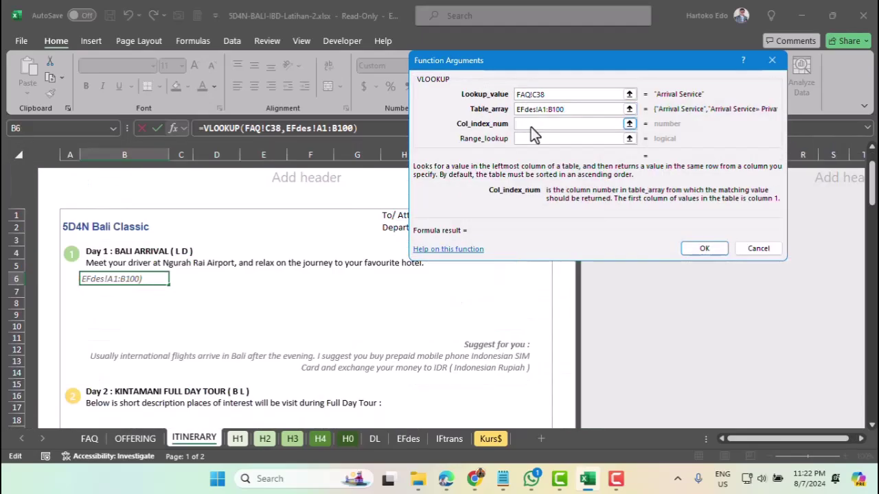
text(2)
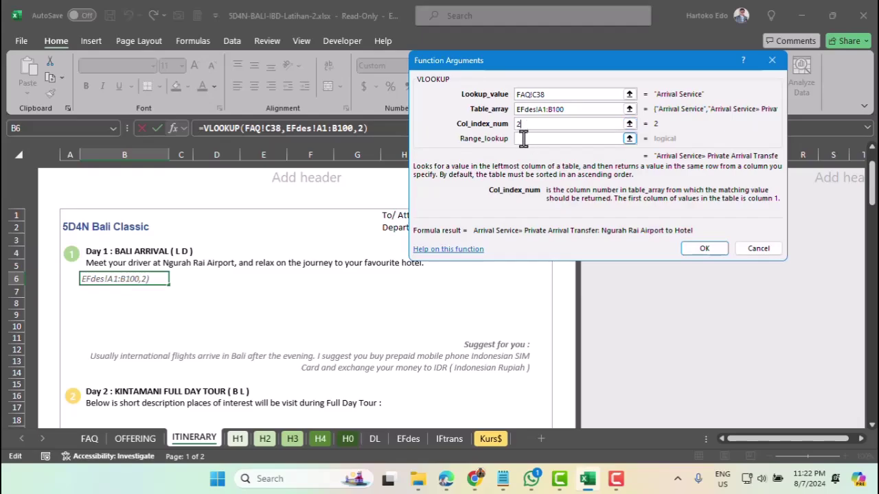
click(522, 140)
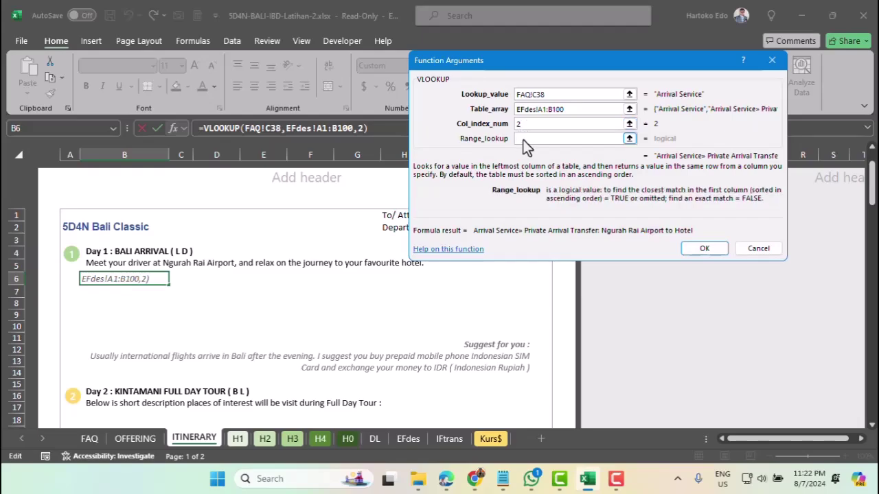
text(false)
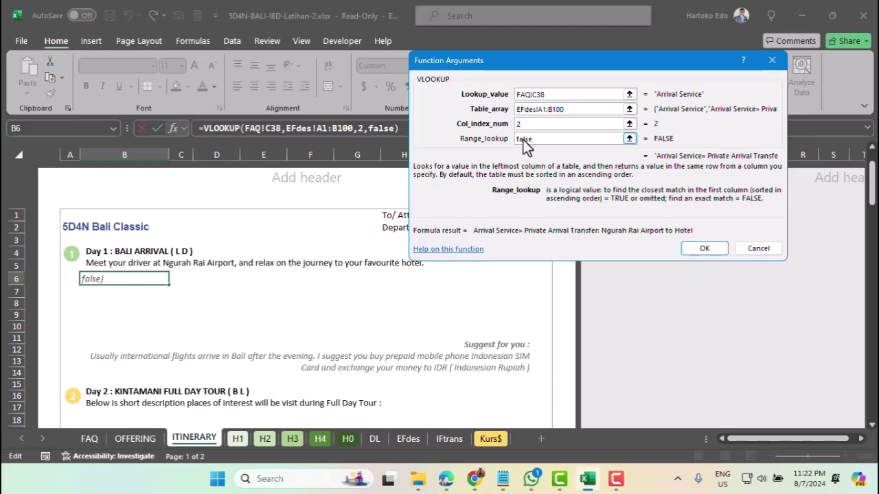
key(Return)
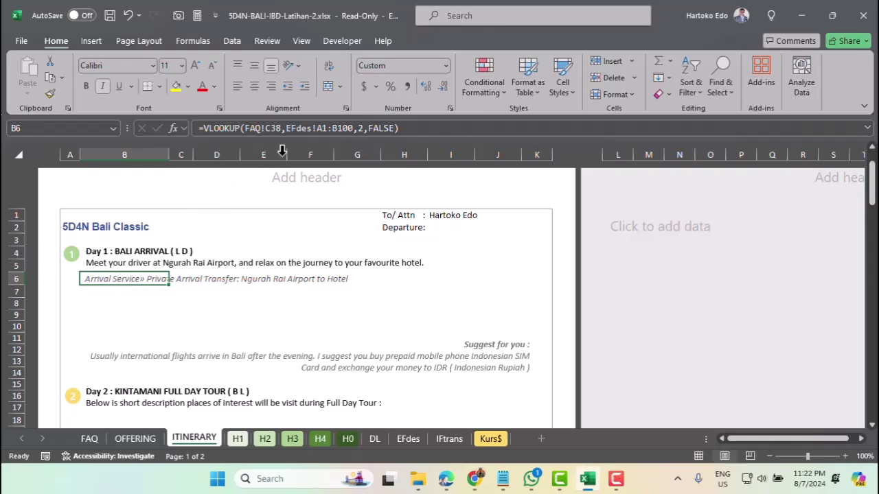
Make the table array in the B6 VLOOKUP formula absolute as EFdes!$A$1:$B$100.
click(323, 128)
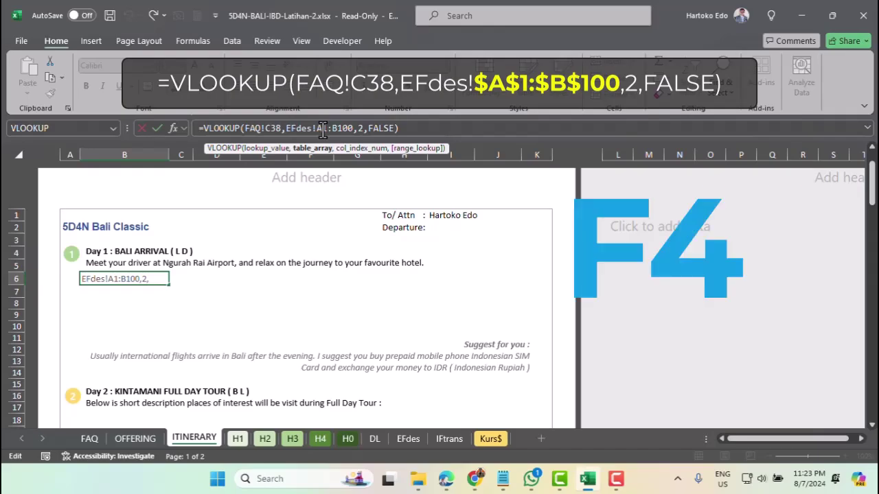
key(F4)
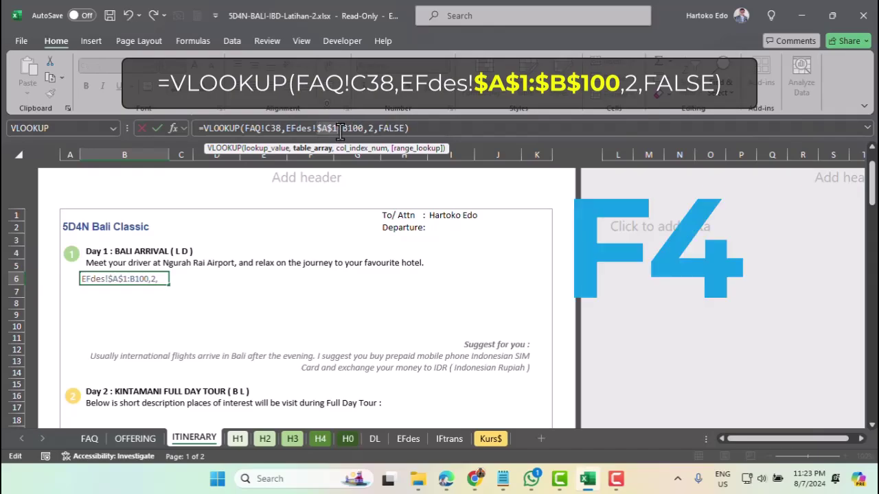
click(346, 130)
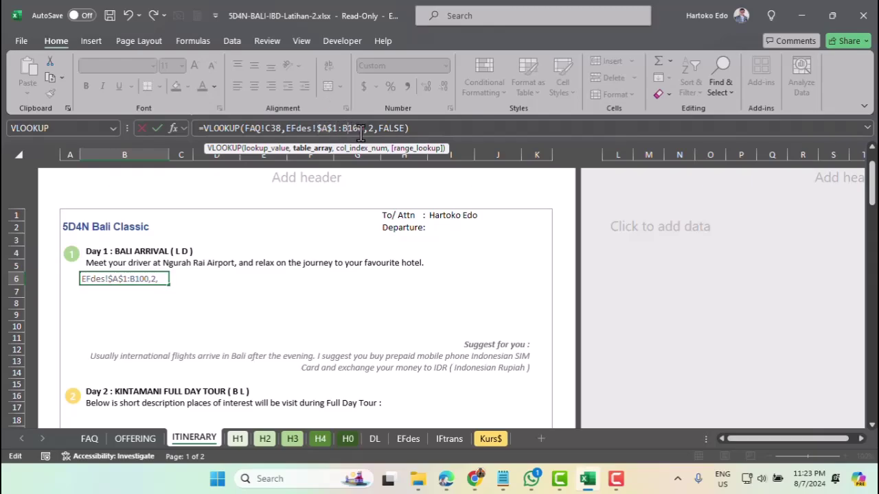
key(F4)
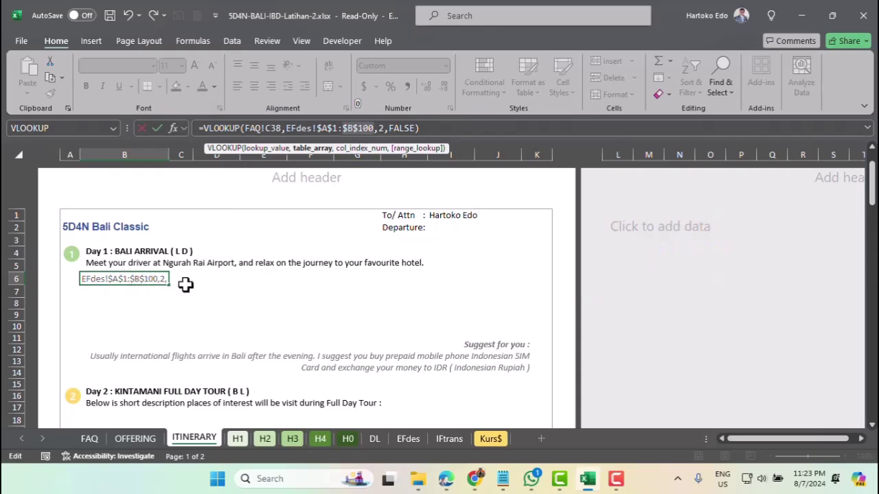
key(Return)
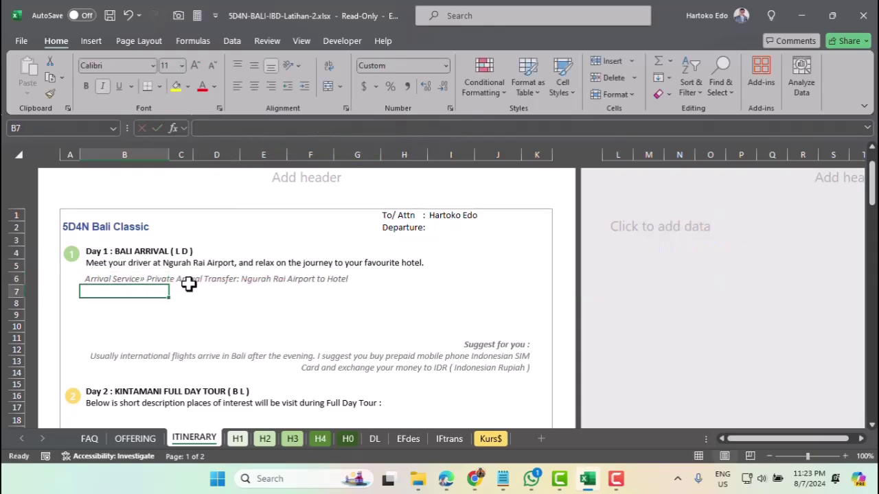
Fill the B6 VLOOKUP formula down through B10 to cover all the Day 1 destinations.
click(115, 280)
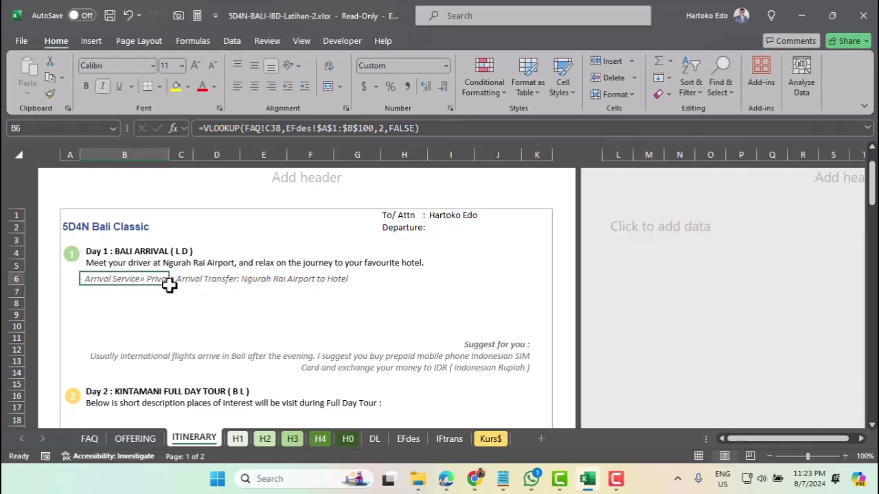
drag(169, 296, 173, 333)
click(123, 291)
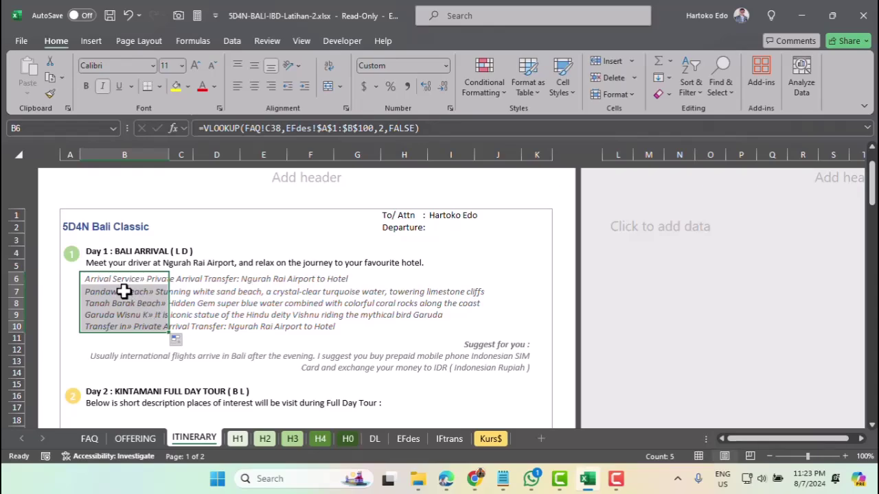
Check the Day 2 section of the ITINERARY sheet against the destinations and POLA 5H pattern on FAQ.
scroll(101, 274, down, 1)
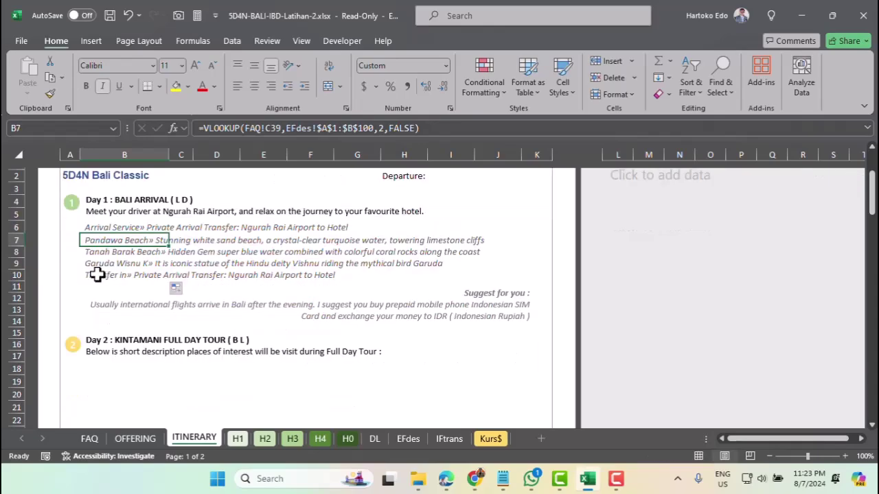
scroll(97, 274, down, 1)
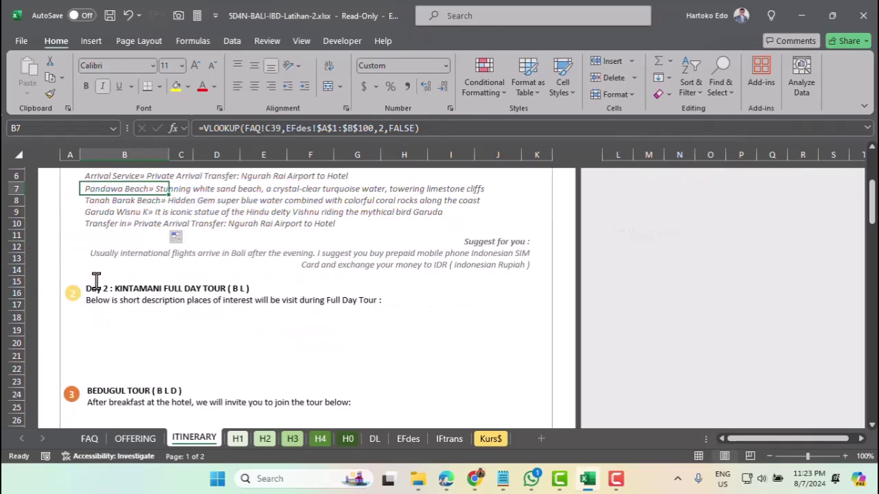
click(90, 438)
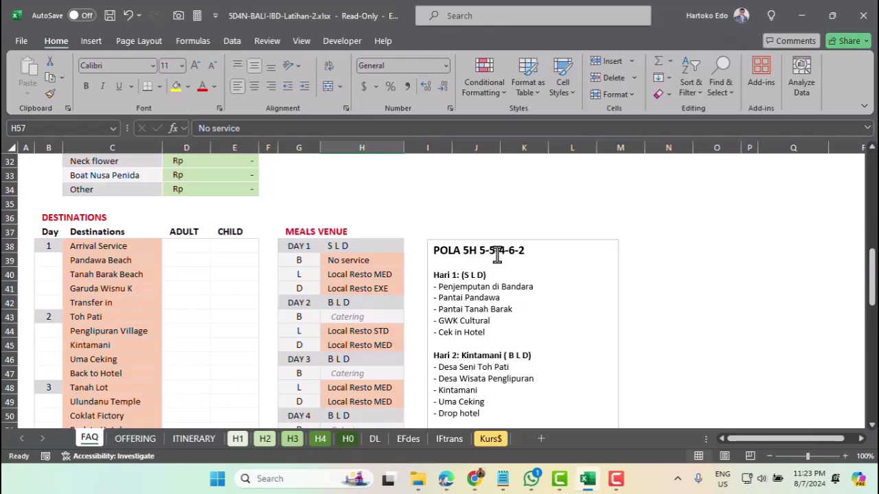
click(200, 439)
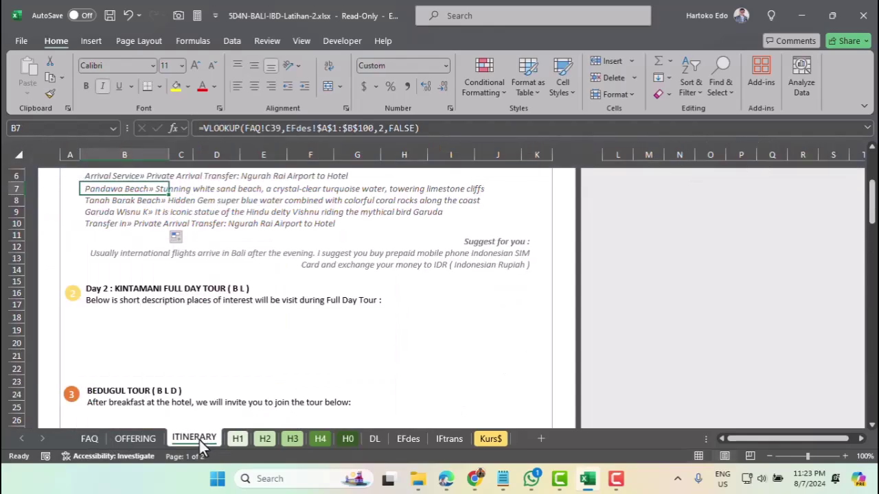